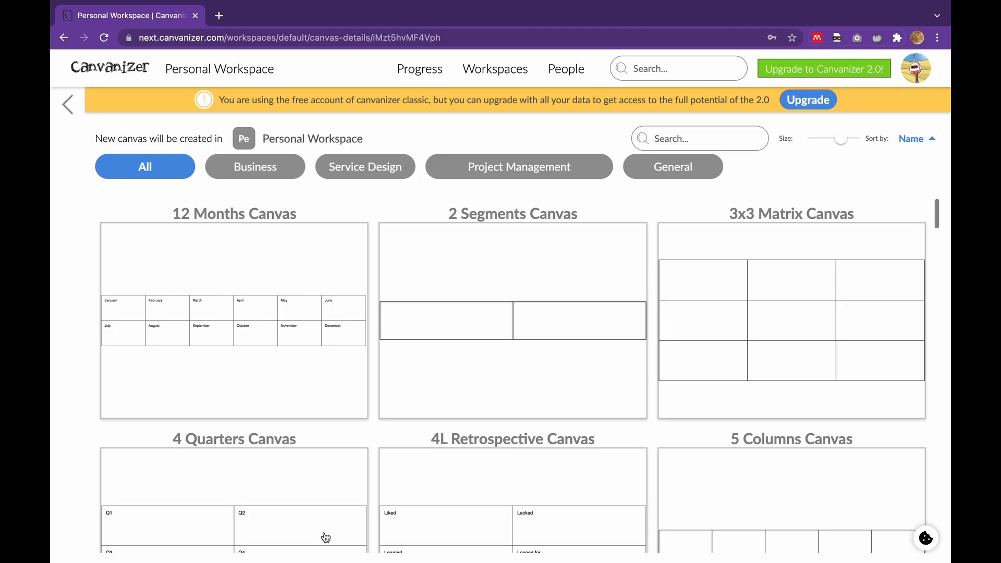
Create a Business Model Canvas from the template gallery in Canvanizer classic and dismiss the editing instructions
scroll(534, 328, down, 2)
scroll(537, 329, down, 5)
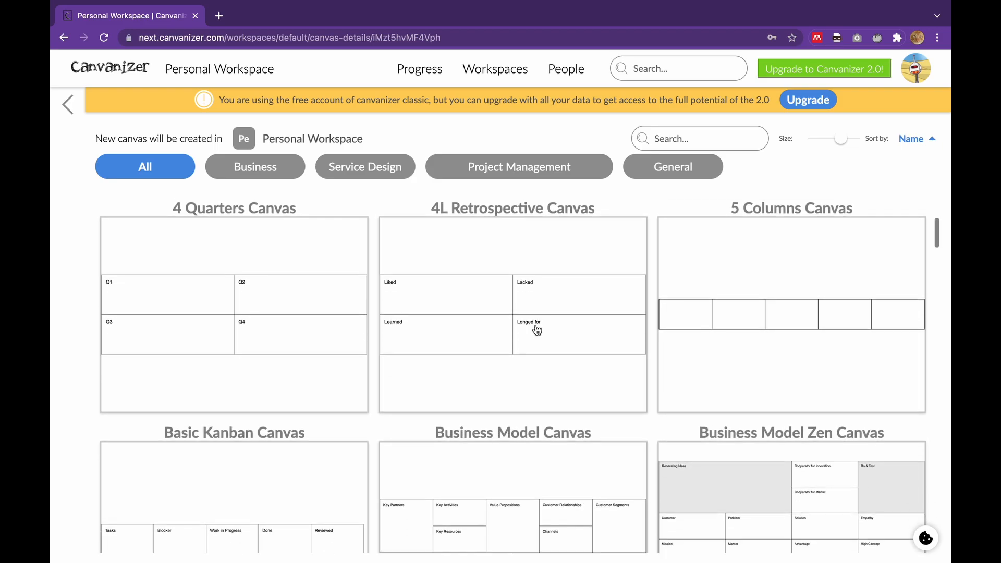
scroll(537, 329, down, 1)
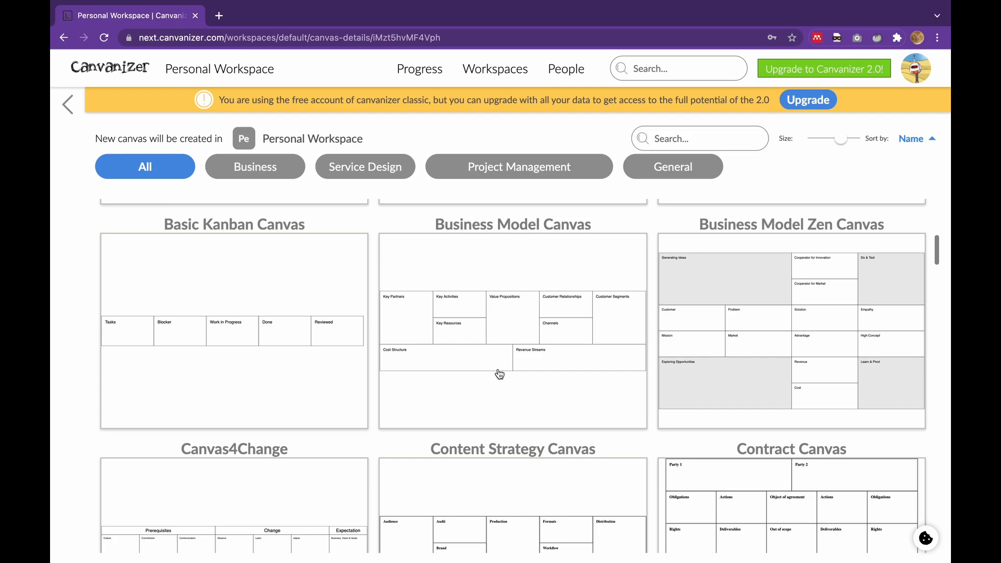
click(501, 291)
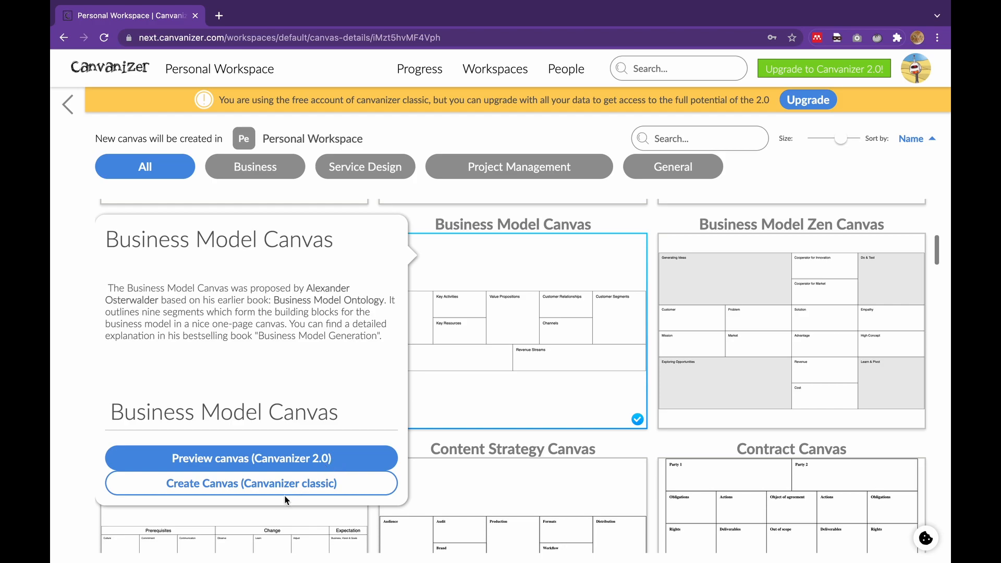
click(239, 493)
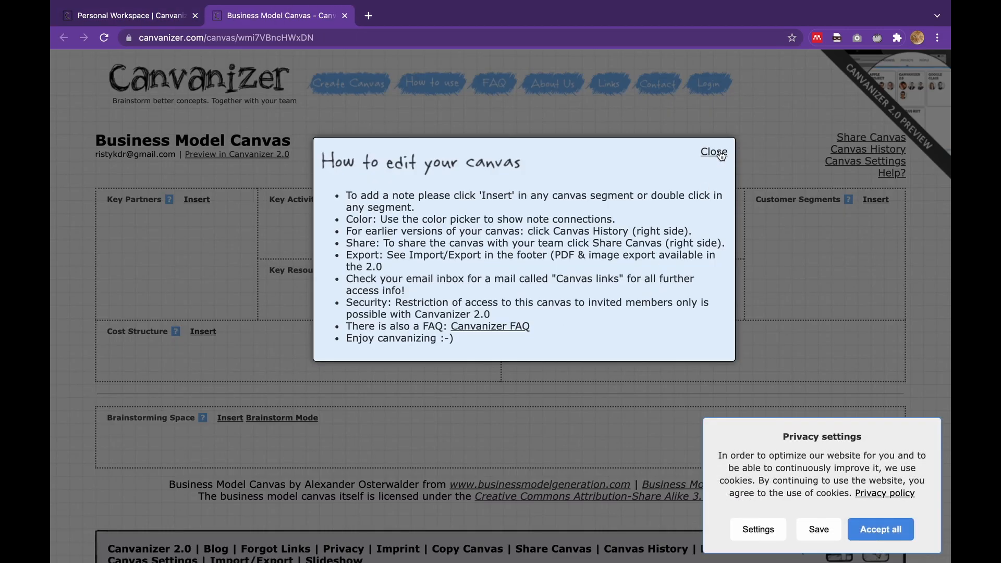
click(713, 152)
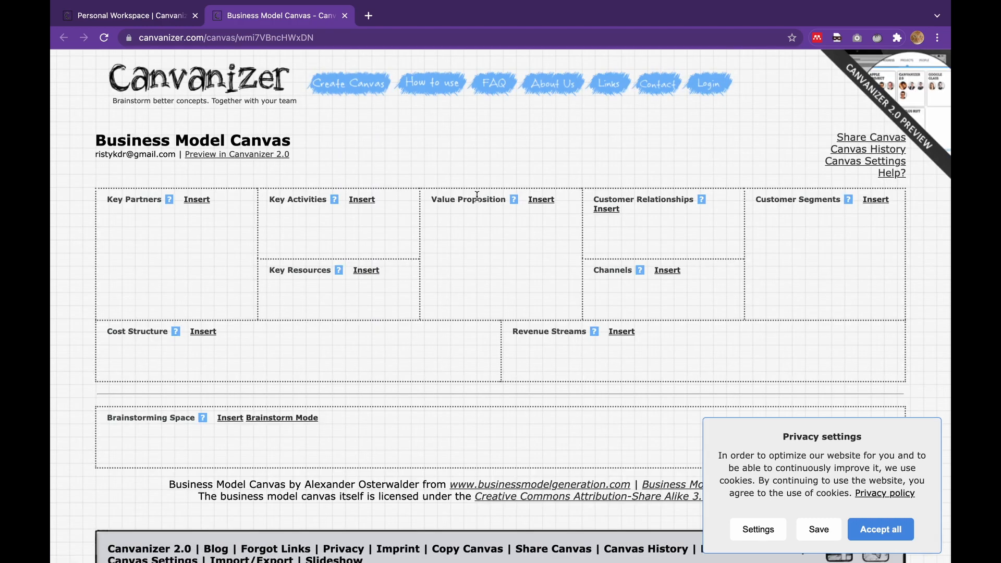
Rename the canvas as "Bisnis Roti" in its settings and accept all cookies in the privacy notice
scroll(477, 196, down, 2)
scroll(477, 196, up, 2)
click(874, 165)
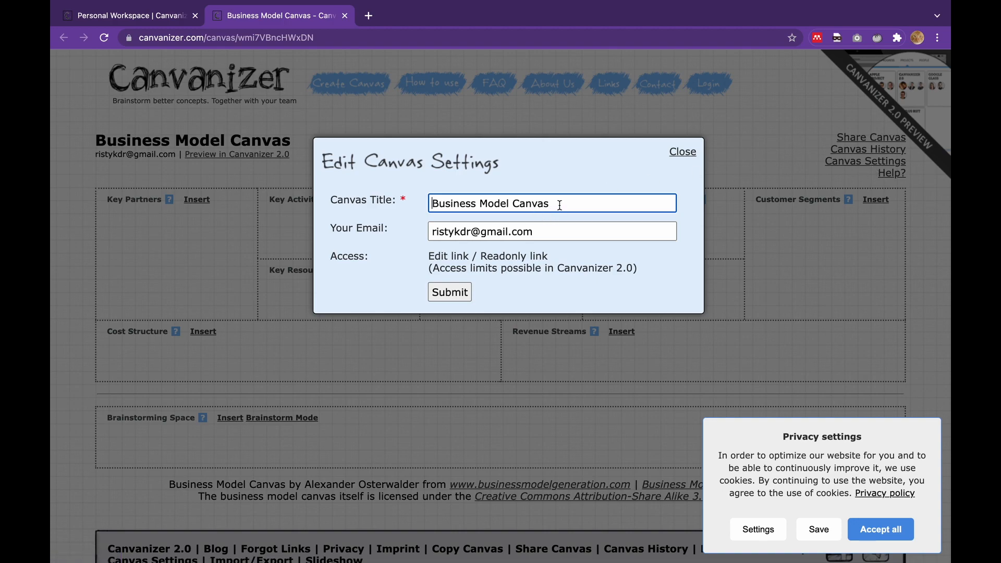
drag(560, 204, 418, 210)
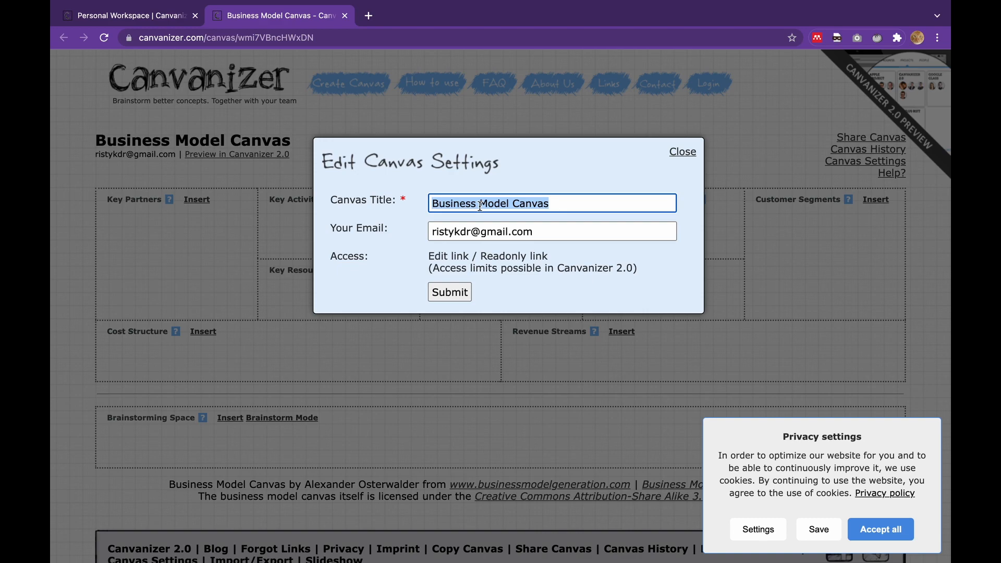
text(Bisni)
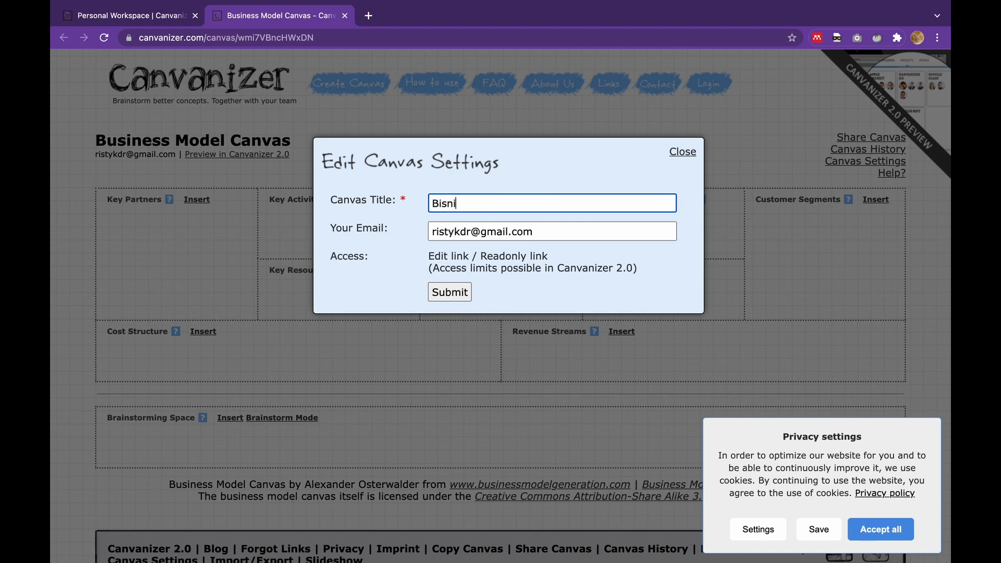
text(s Roti)
click(456, 294)
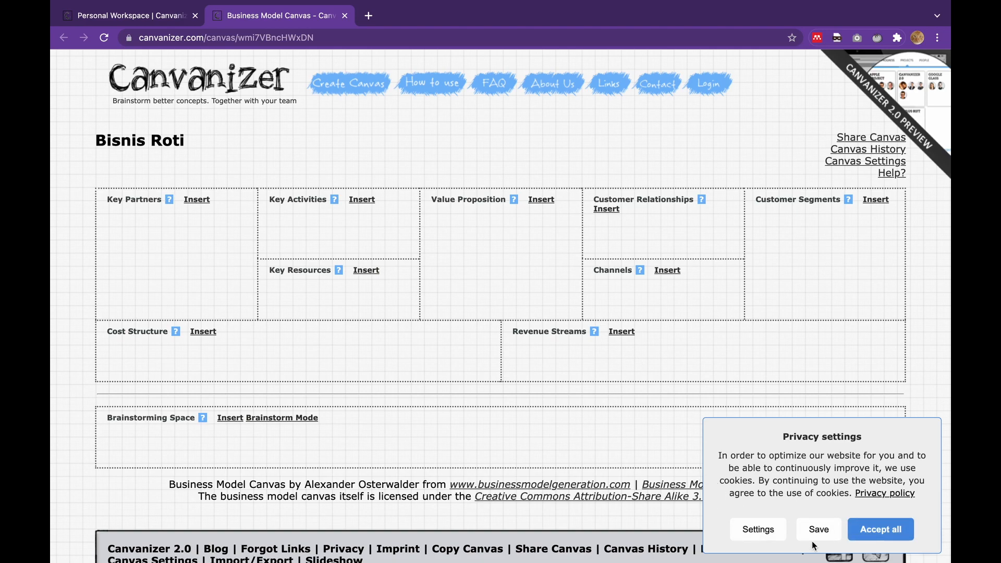
click(869, 535)
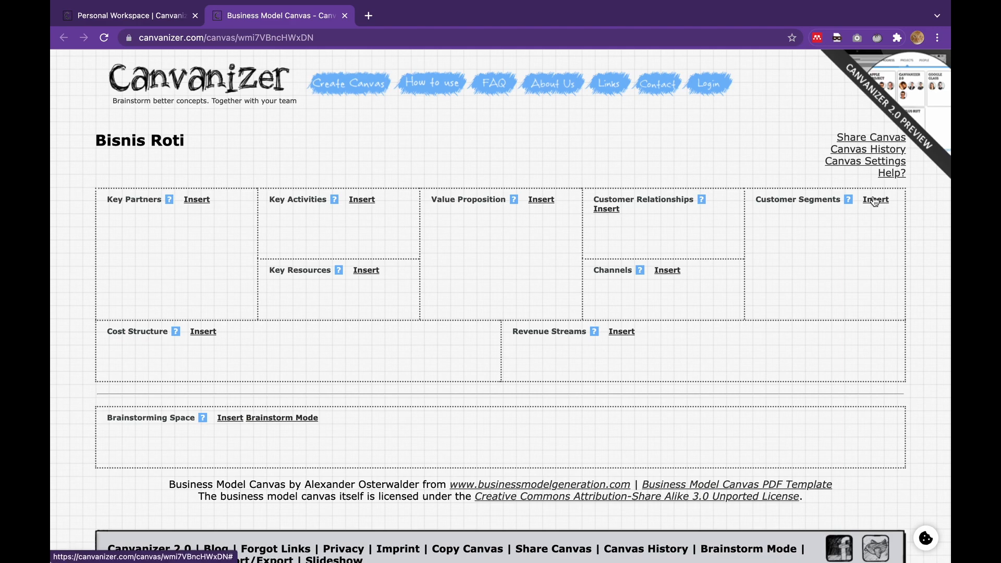
Change the canvas title to "Roti Sandwich-Mahasiswa" in the canvas settings and submit it
mouse_move(850, 203)
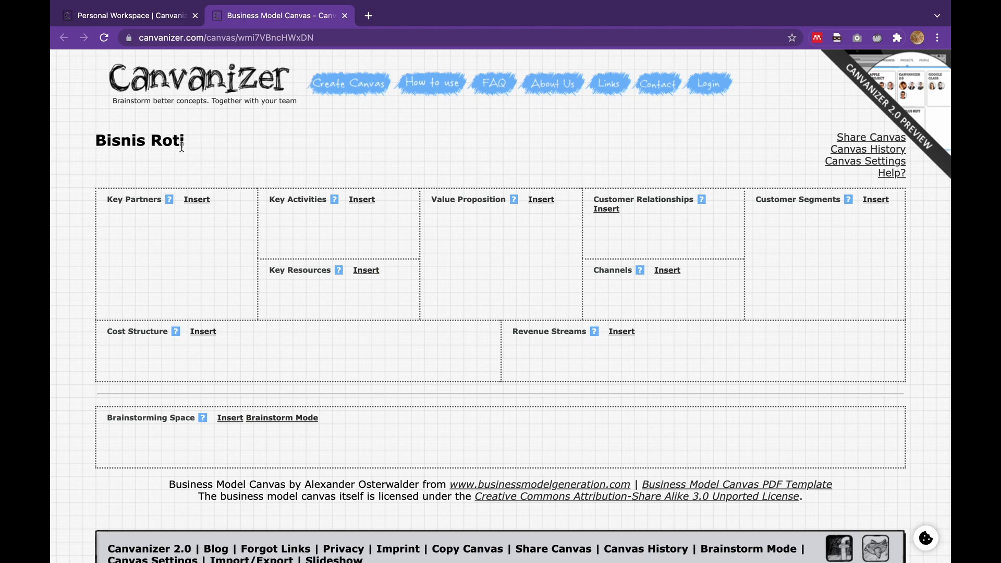
click(889, 163)
text(Sand)
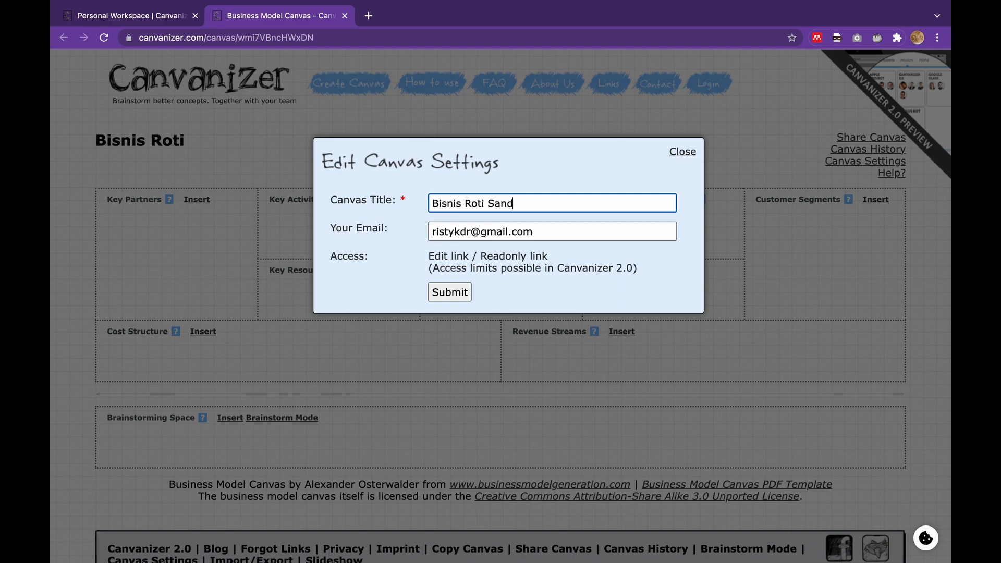
text(wich Mahasiswa)
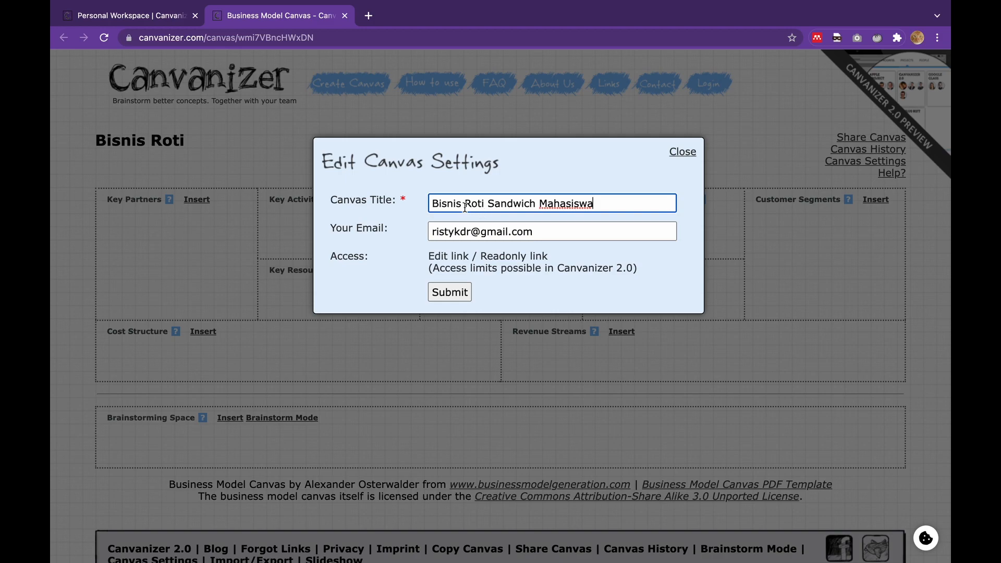
drag(468, 207, 419, 205)
key(BackSpace)
click(507, 204)
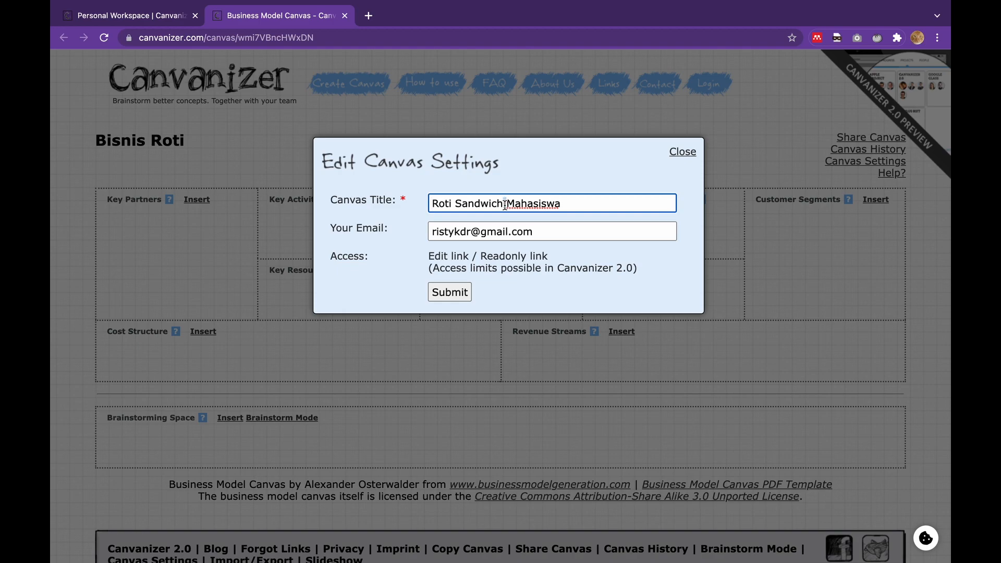
key(BackSpace)
text(-)
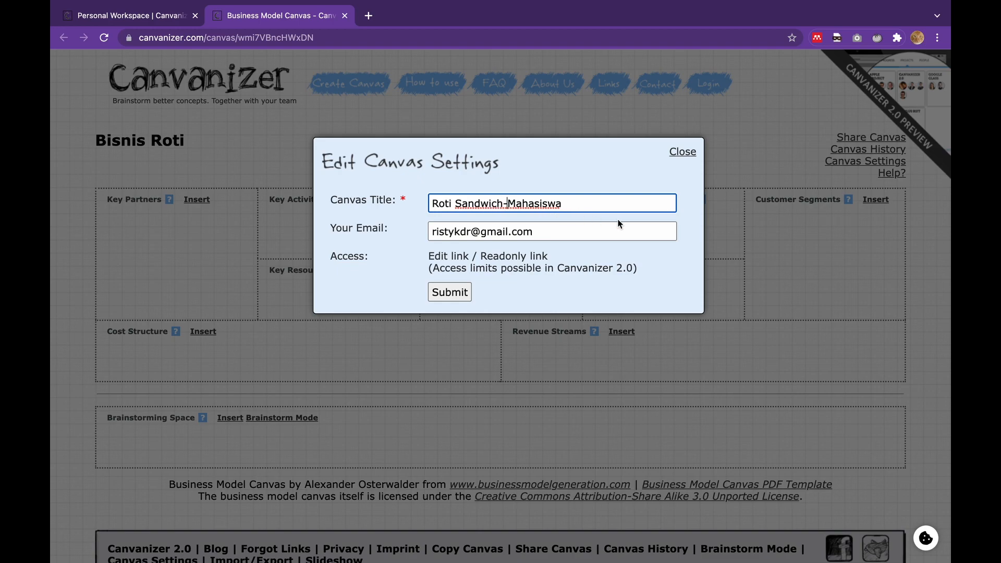
click(683, 152)
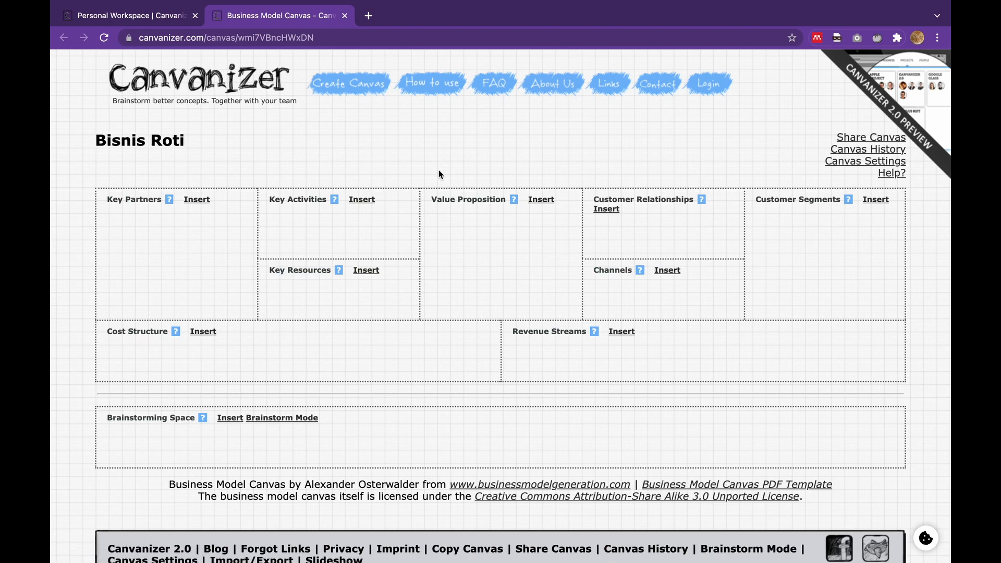
click(881, 161)
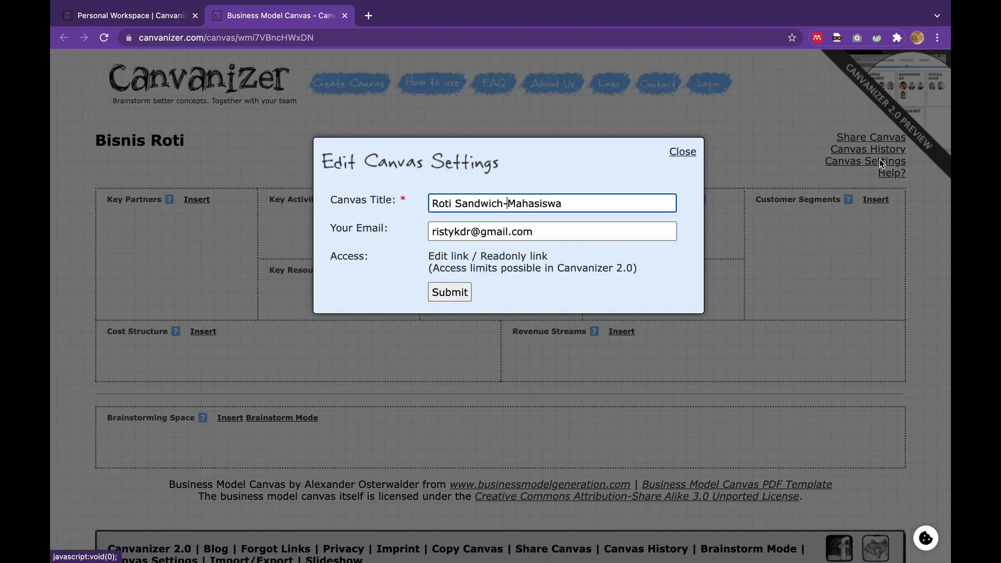
click(580, 206)
click(453, 296)
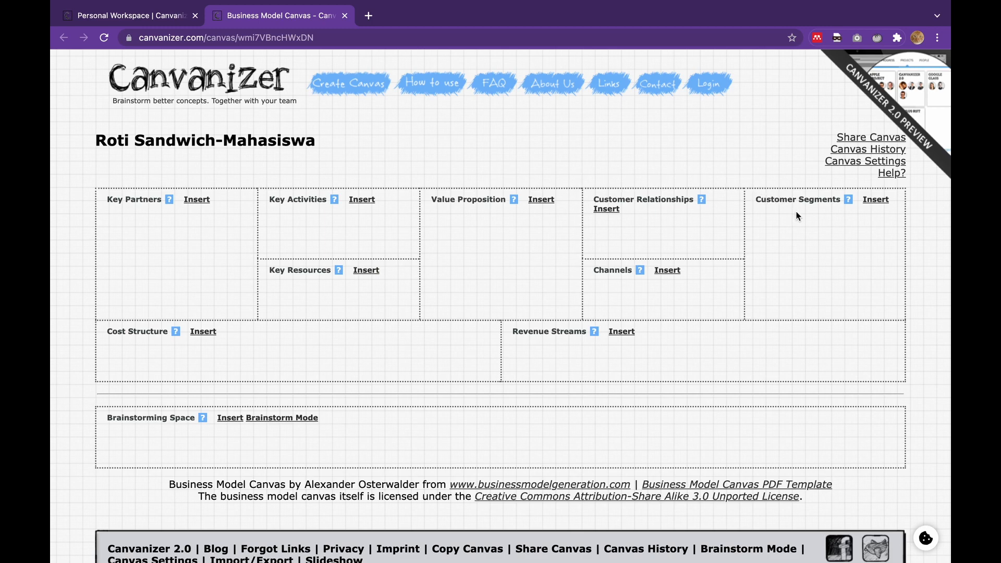
Add a note titled "Mahasiswa" to the Customer Segments section
click(876, 201)
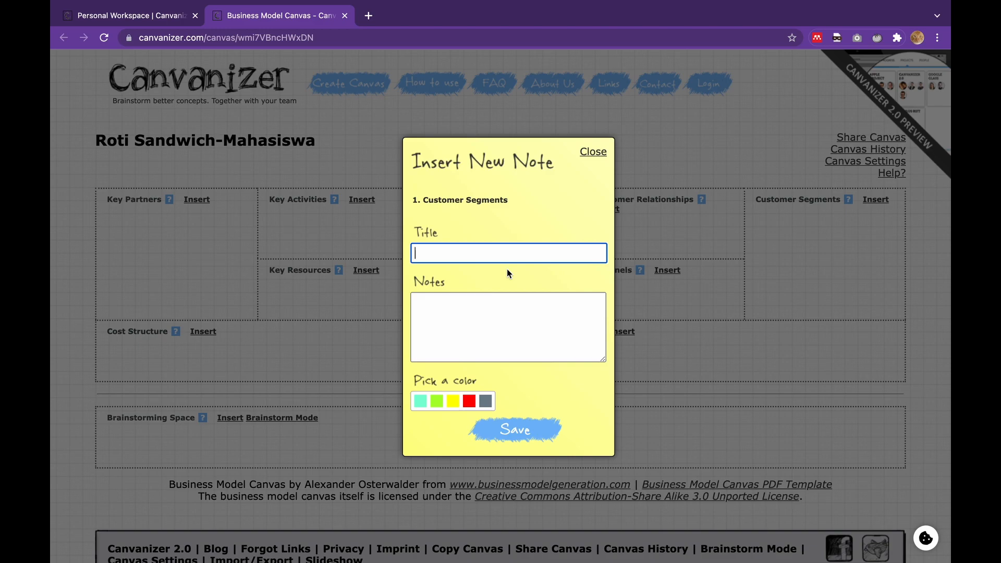
text(Mahasiswa)
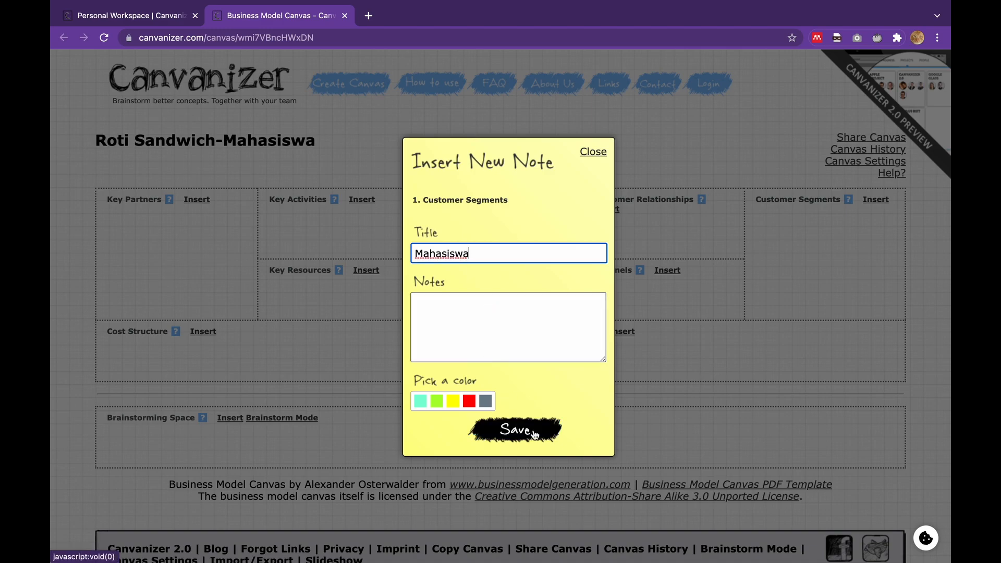
click(534, 434)
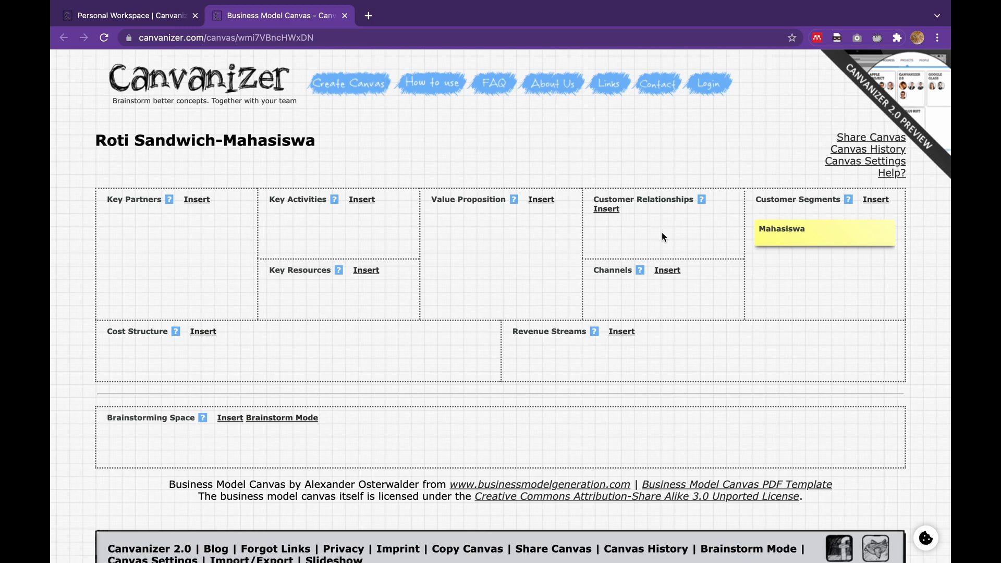
Add a second Customer Segments note titled "Kampus" with the note text "Dosen, karyawan"
click(880, 202)
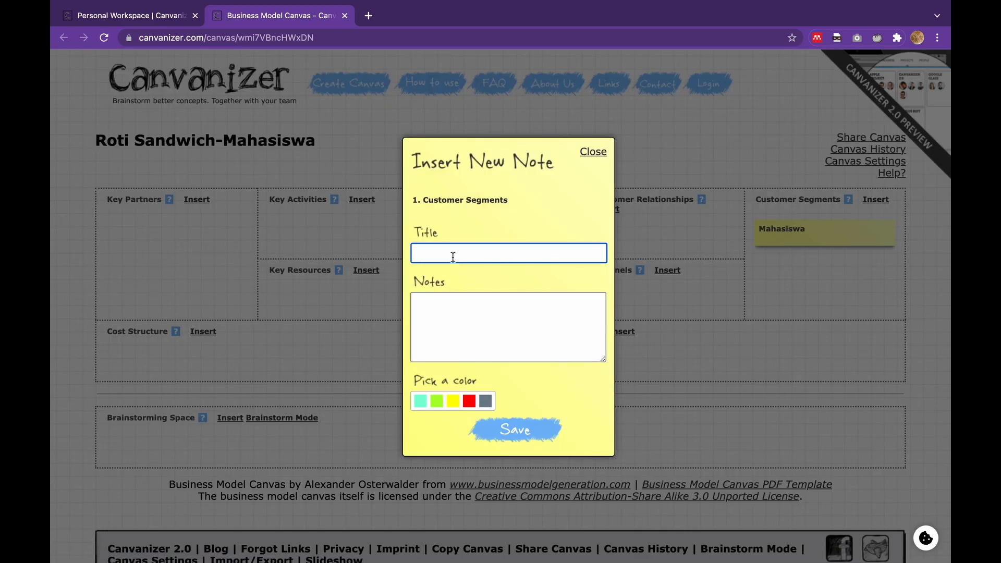
text(dOSESN)
key(BackSpace)
key(BackSpace)
key(BackSpace)
key(BackSpace)
key(BackSpace)
key(BackSpace)
text(Dosesn)
key(BackSpace)
key(BackSpace)
key(BackSpace)
key(BackSpace)
key(BackSpace)
key(BackSpace)
key(BackSpace)
click(431, 317)
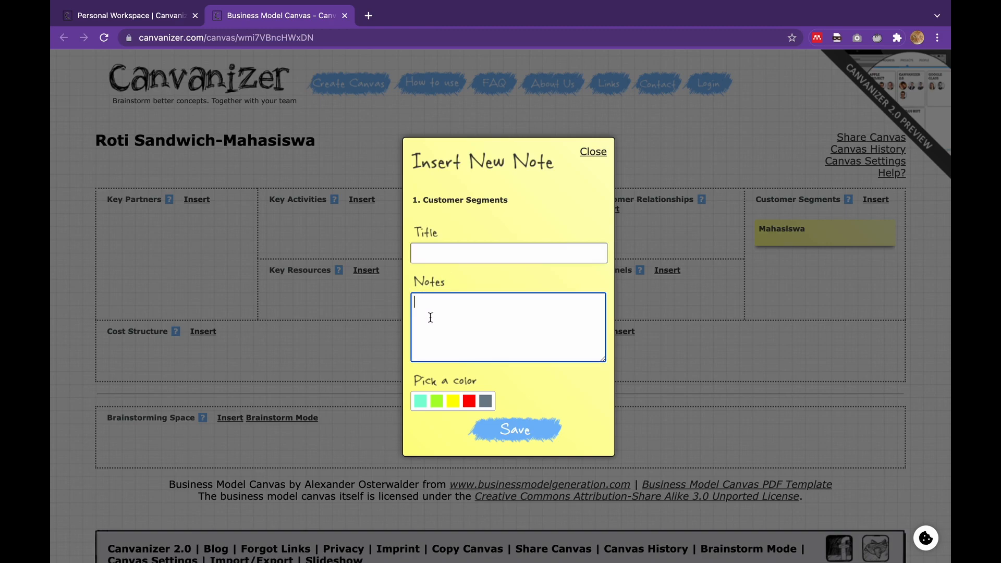
click(458, 250)
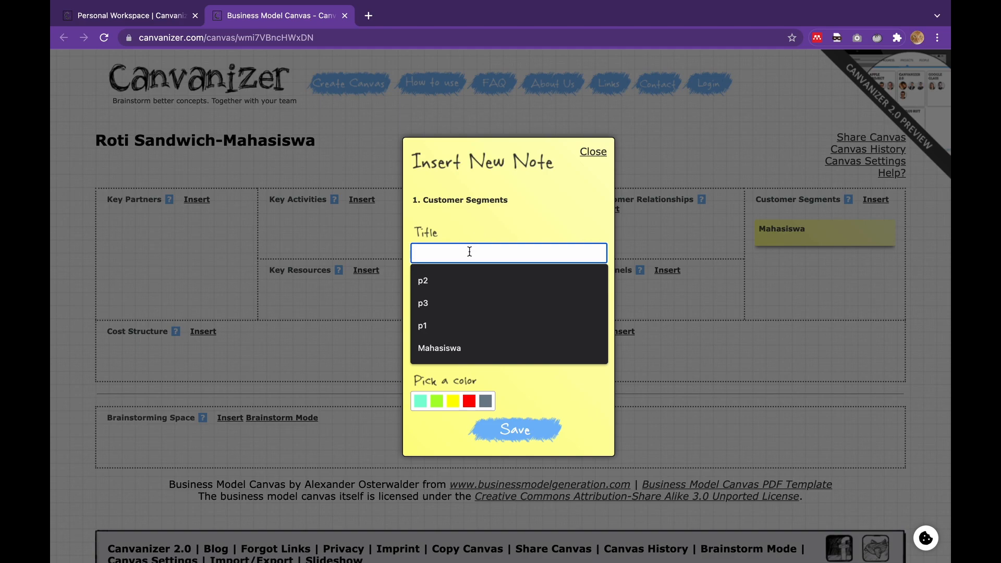
text(Kade)
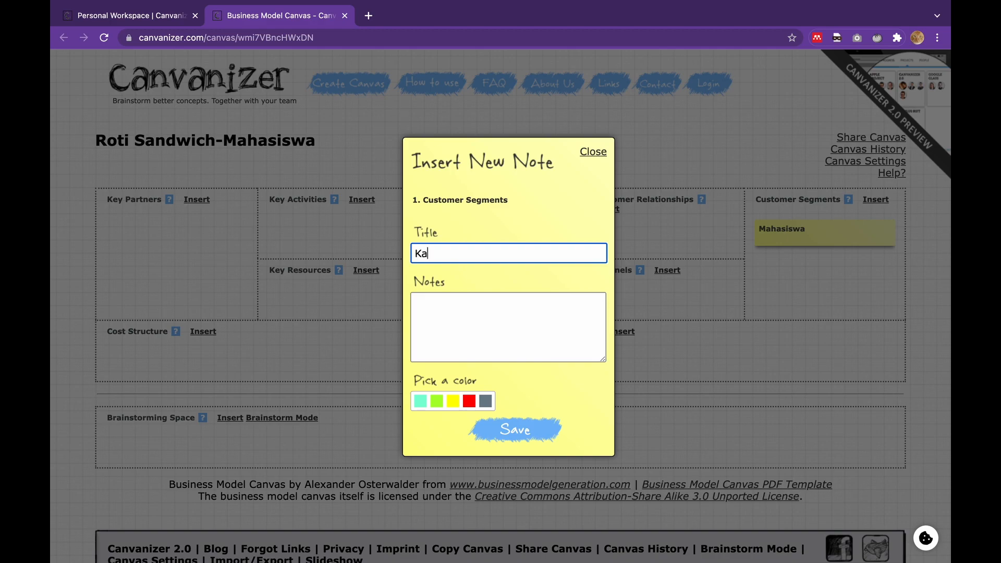
key(BackSpace)
key(BackSpace)
key(BackSpace)
key(BackSpace)
text(Kampus)
click(455, 322)
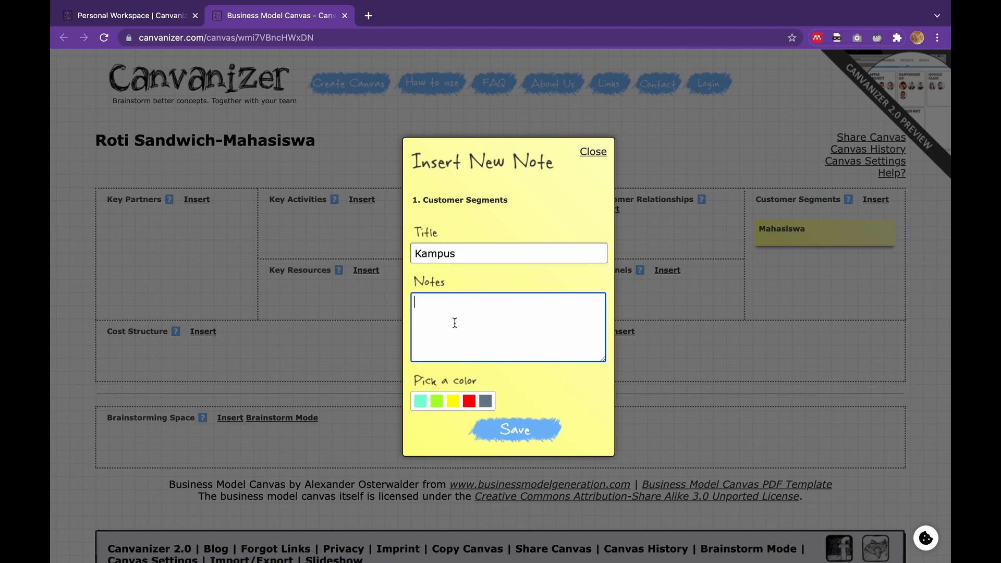
text(Dosen, karyawan)
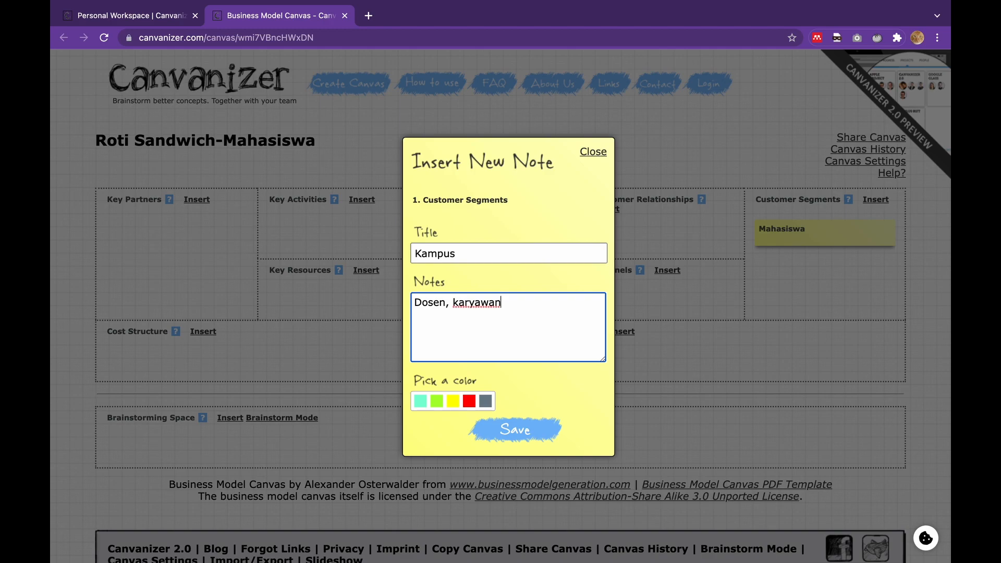
click(515, 437)
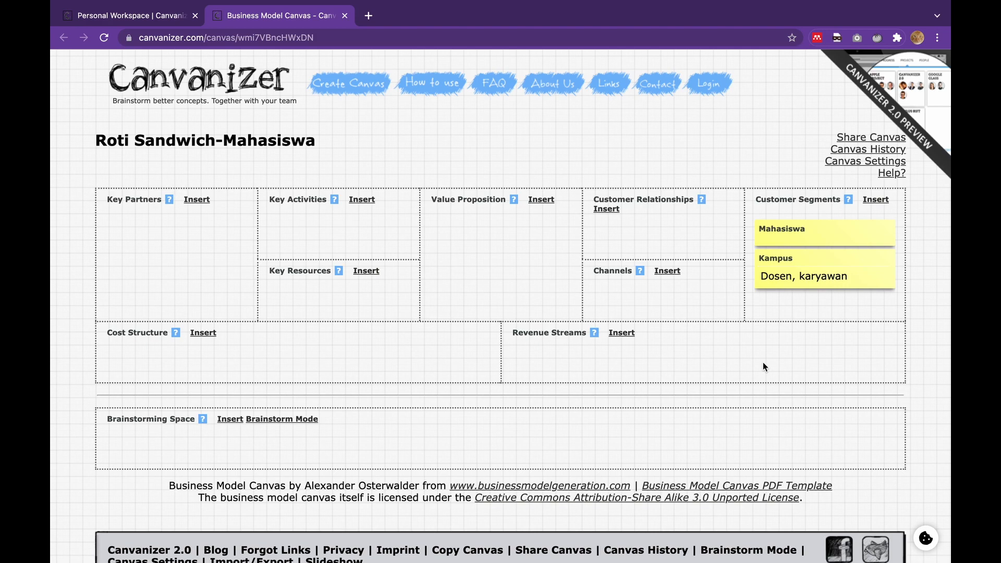
Add a note titled "Tersedia di pagi hari" to the Value Proposition section
mouse_move(805, 235)
mouse_move(794, 284)
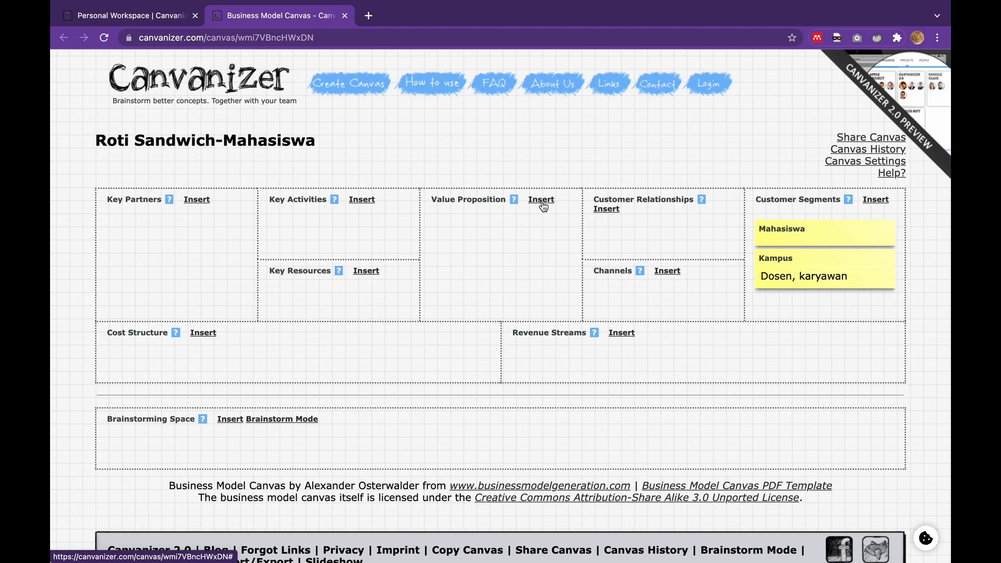
click(542, 201)
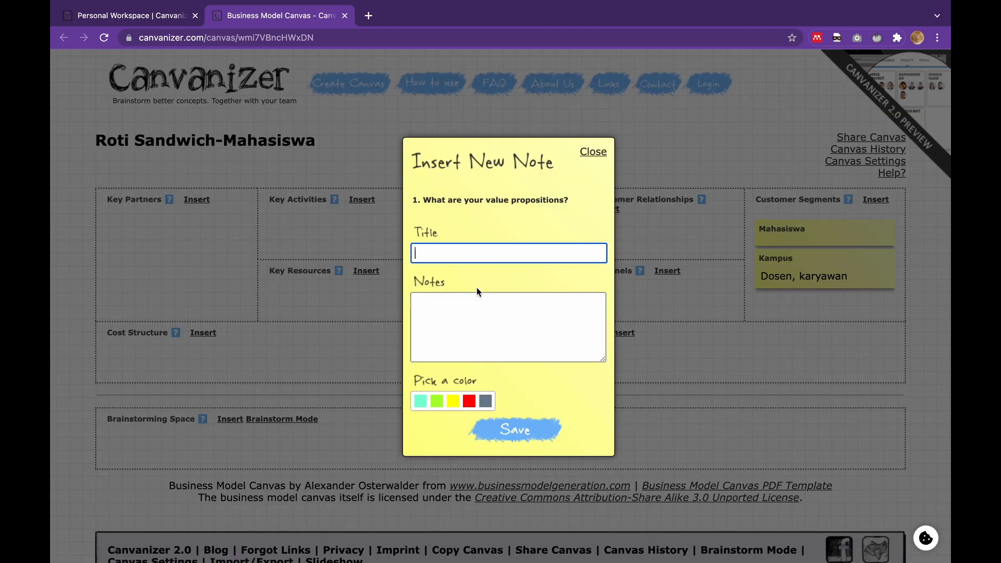
text(Ted)
key(BackSpace)
text(rsedia di pagi hari)
click(529, 426)
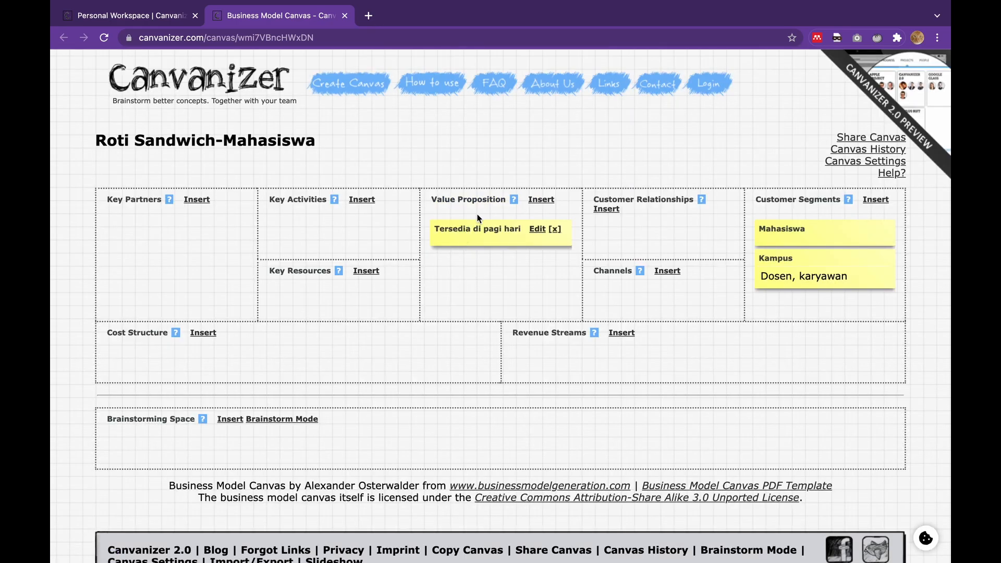
Add a note titled "Makanan yang sehat bergizi" to the Value Proposition section
click(541, 200)
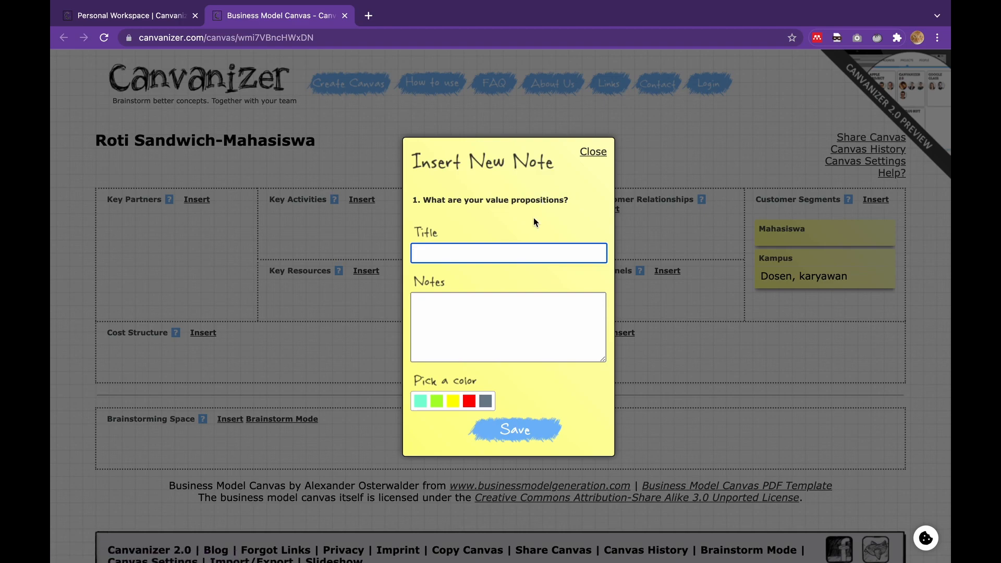
text(Mka)
key(BackSpace)
key(BackSpace)
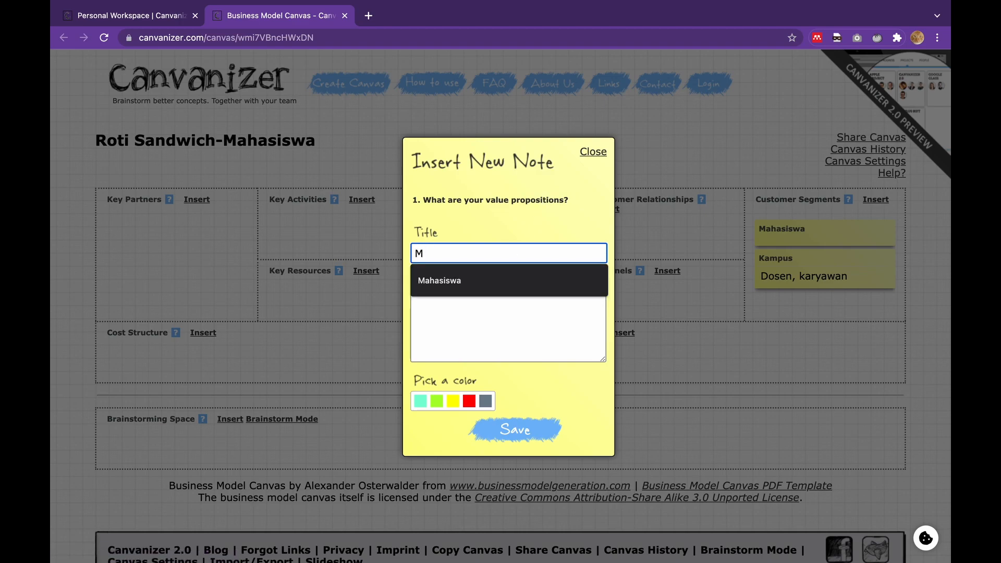
text(akanan)
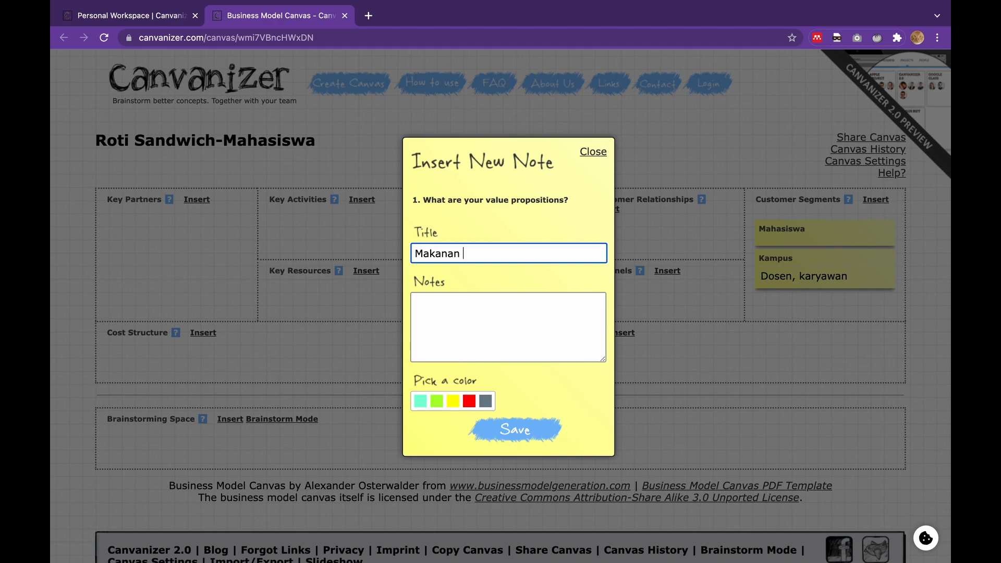
text(yang sehat bergisi)
key(BackSpace)
key(BackSpace)
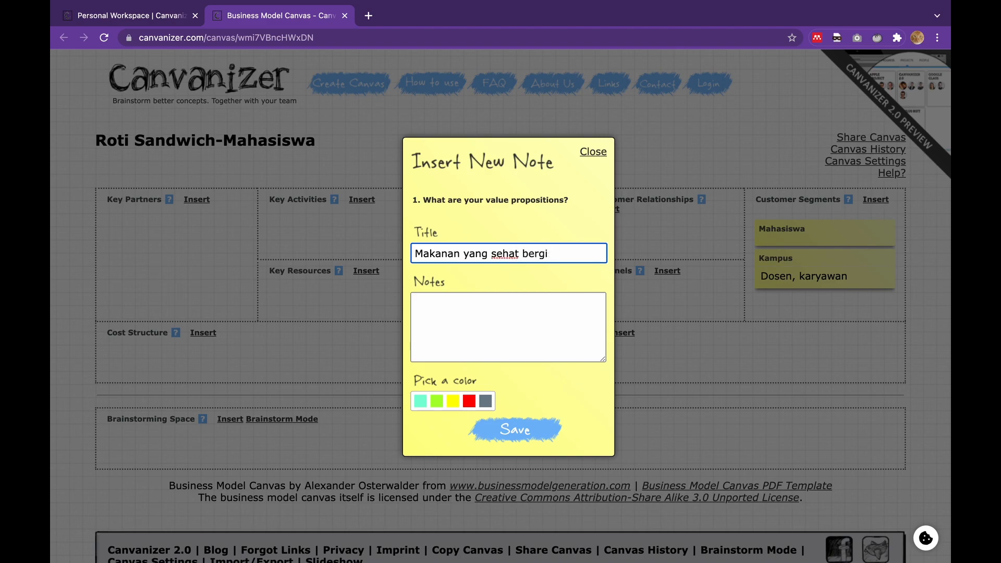
text(zi)
key(Return)
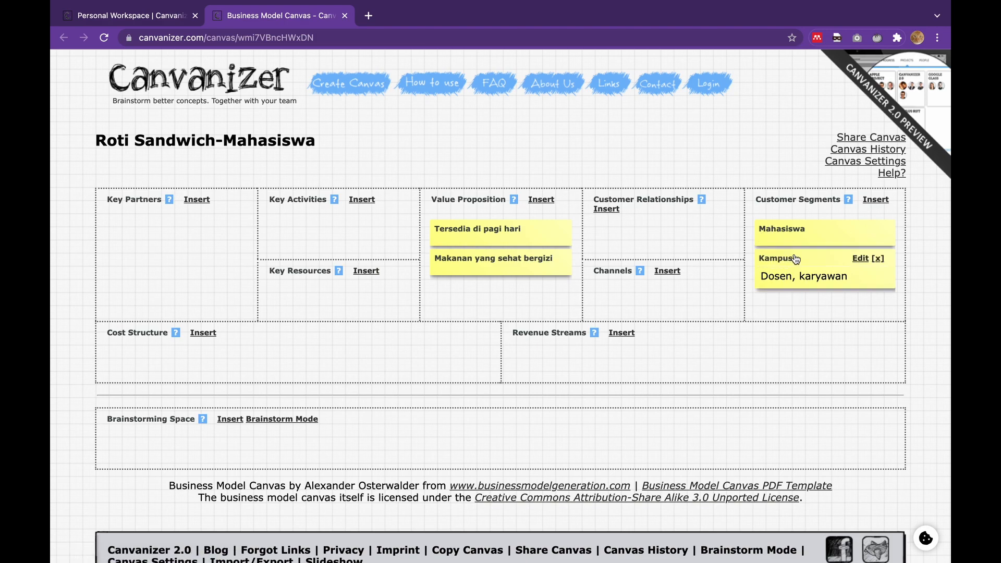
Add a third Value Proposition note titled "cepat dalam penyajiannya"
click(516, 239)
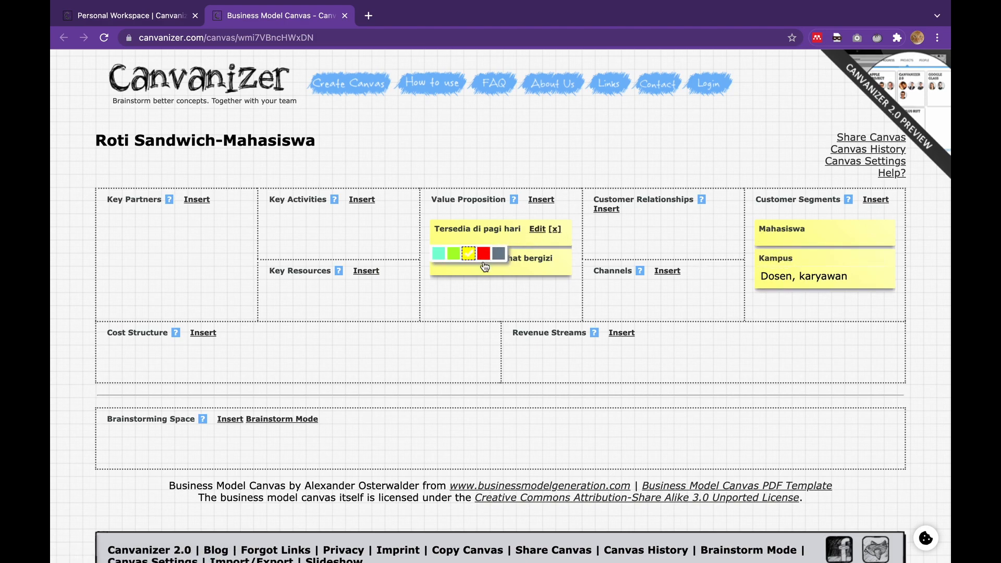
click(554, 207)
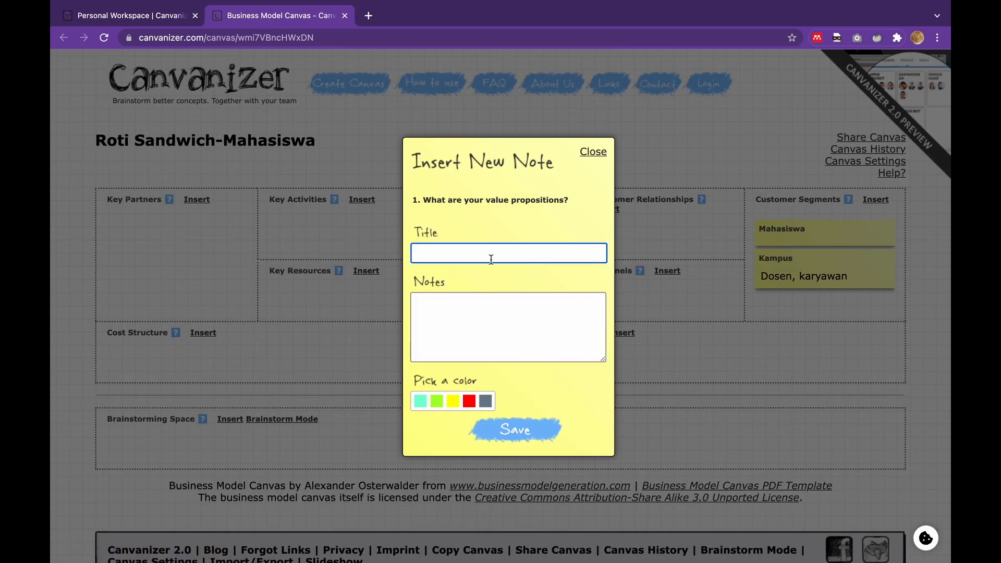
text(cepat dalam penyaji)
text(annya)
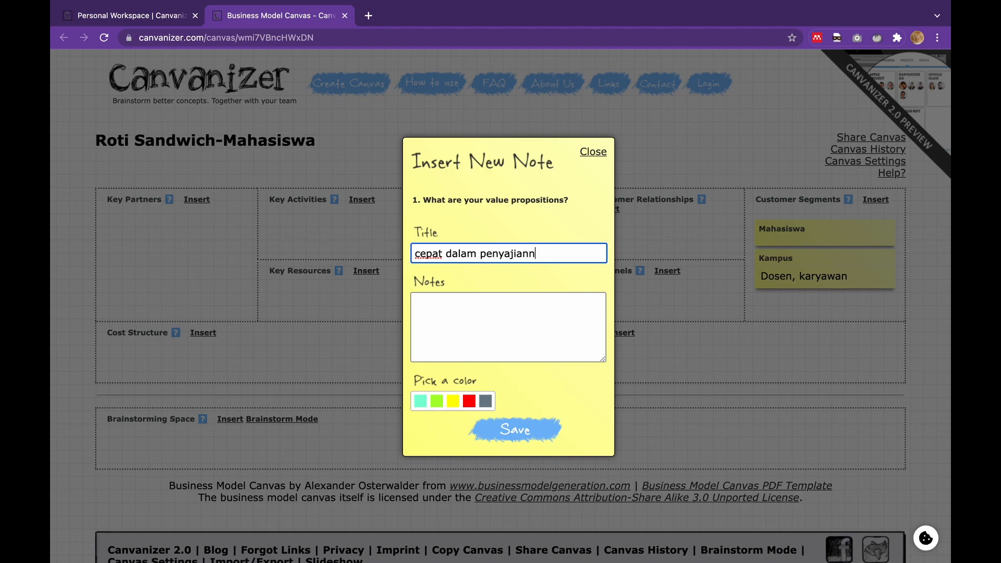
key(Return)
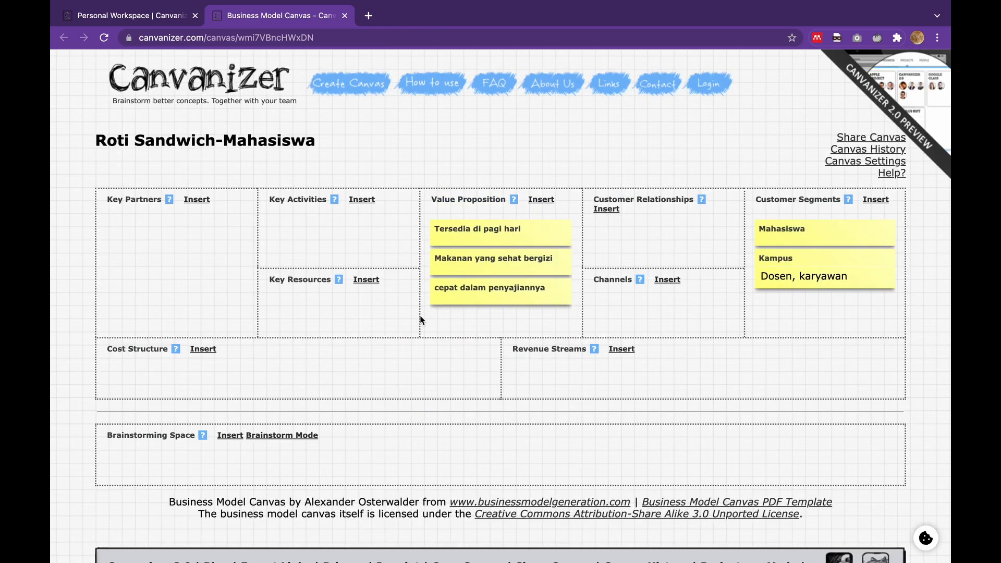
Add a note titled "booth penjualan" to the Channels section
mouse_move(504, 254)
click(449, 230)
click(668, 280)
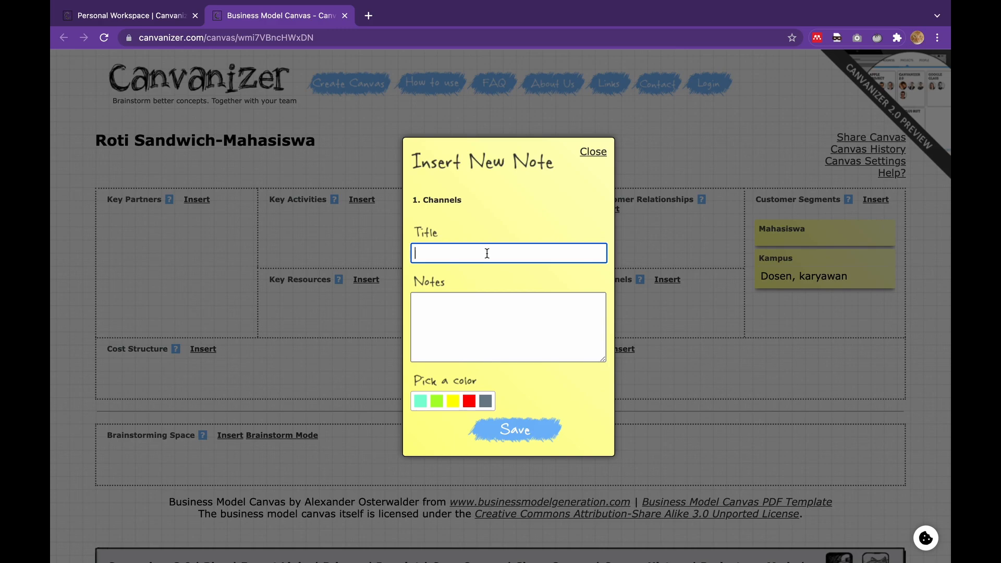
text(booth penu)
key(BackSpace)
text(jualan)
key(Return)
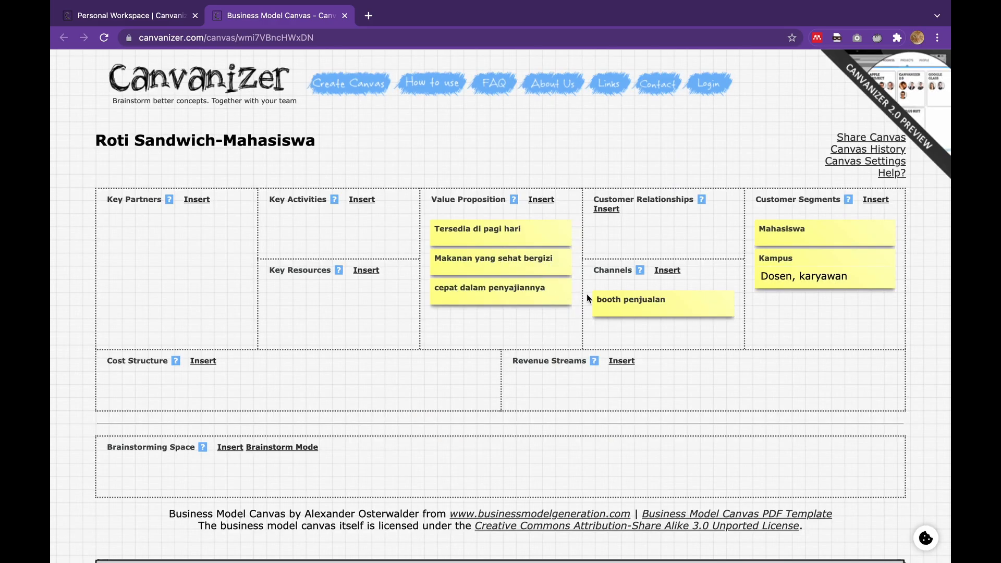
Add a second Channels note titled "sistem Pre Order"
click(667, 271)
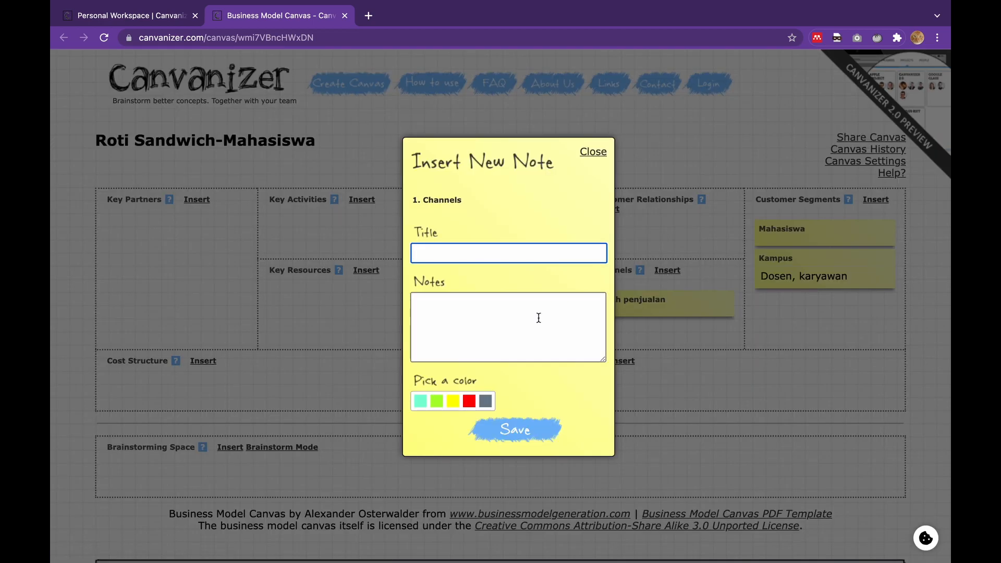
text(sistem)
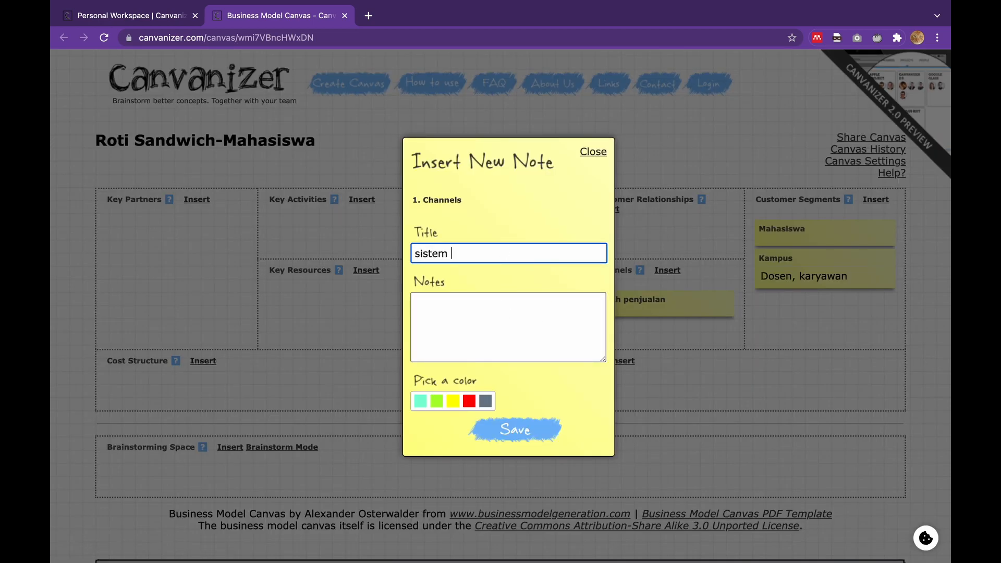
text( Pre Order)
key(Return)
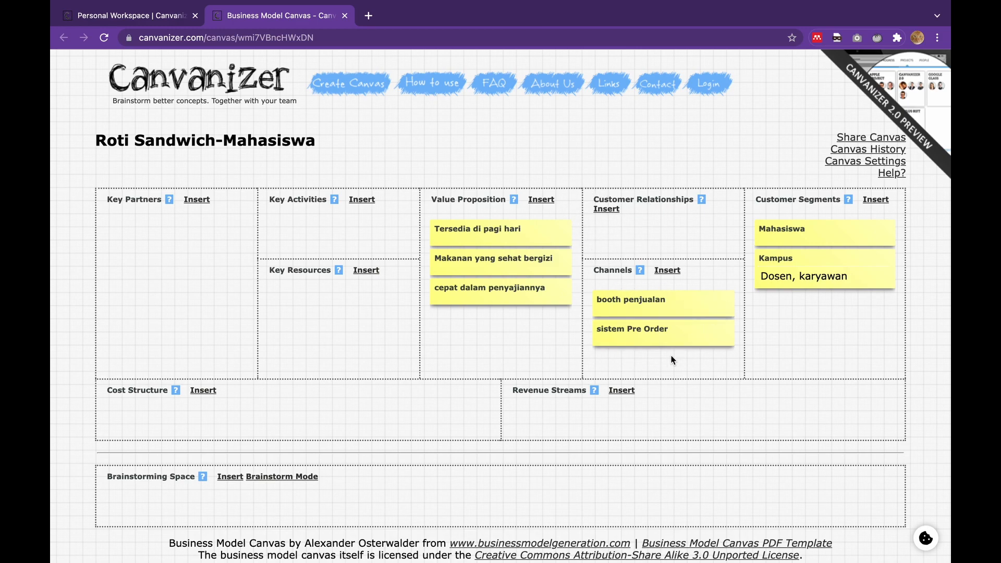
Start a new Customer Relationships note and enter "Daftar menu isian sandwich" as its title
mouse_move(536, 236)
mouse_move(769, 278)
mouse_move(826, 306)
mouse_move(702, 203)
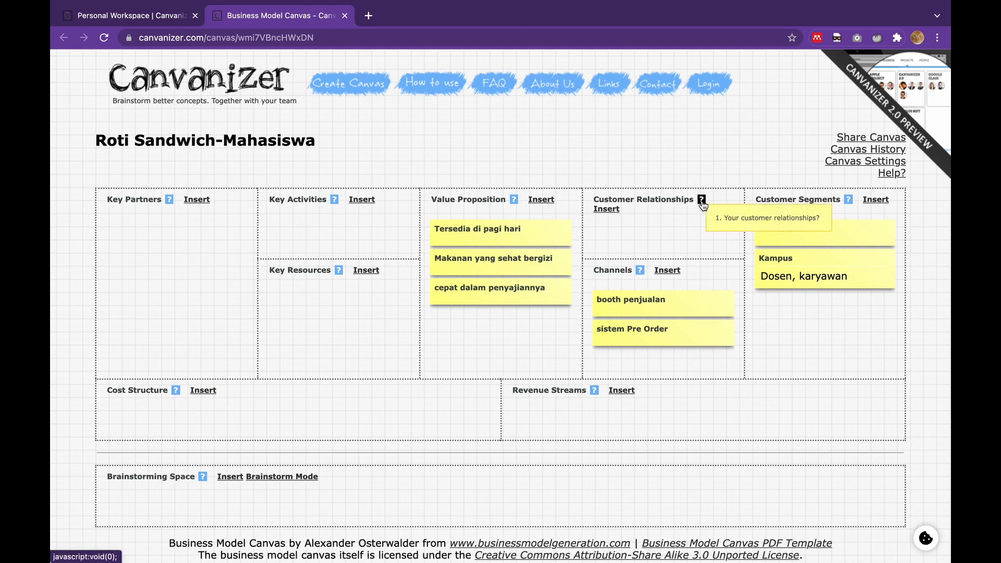
click(608, 209)
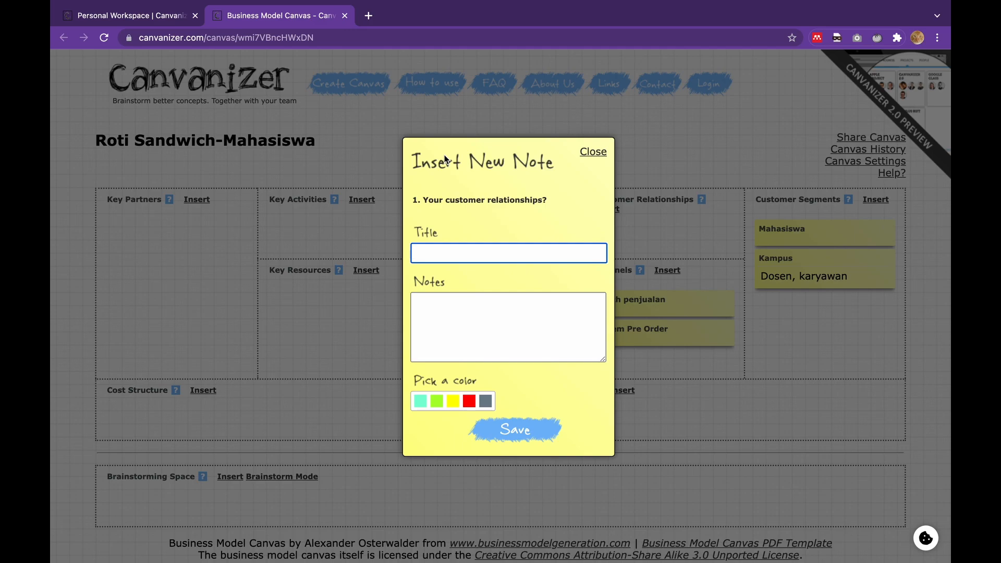
text(DAFTAR)
key(BackSpace)
key(BackSpace)
key(BackSpace)
key(BackSpace)
key(BackSpace)
key(BackSpace)
text(asd)
key(BackSpace)
key(BackSpace)
key(BackSpace)
text(Daf)
text(r)
text(tar me)
text(nu)
text( isian)
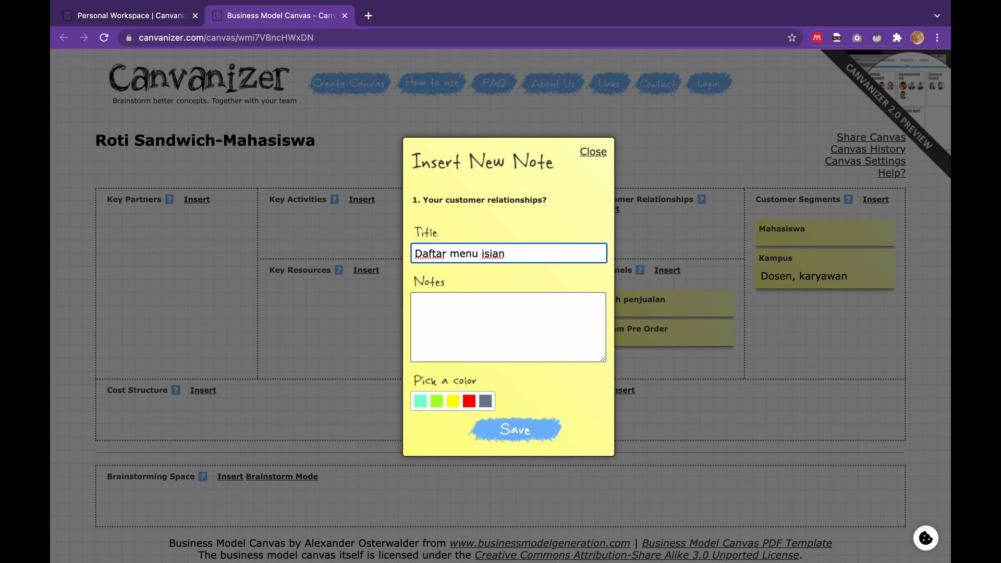
text( sandwich)
Move the text "Daftar menu isian sandwich" from the note's title into its note text
drag(564, 249, 401, 261)
key(ctrl+c)
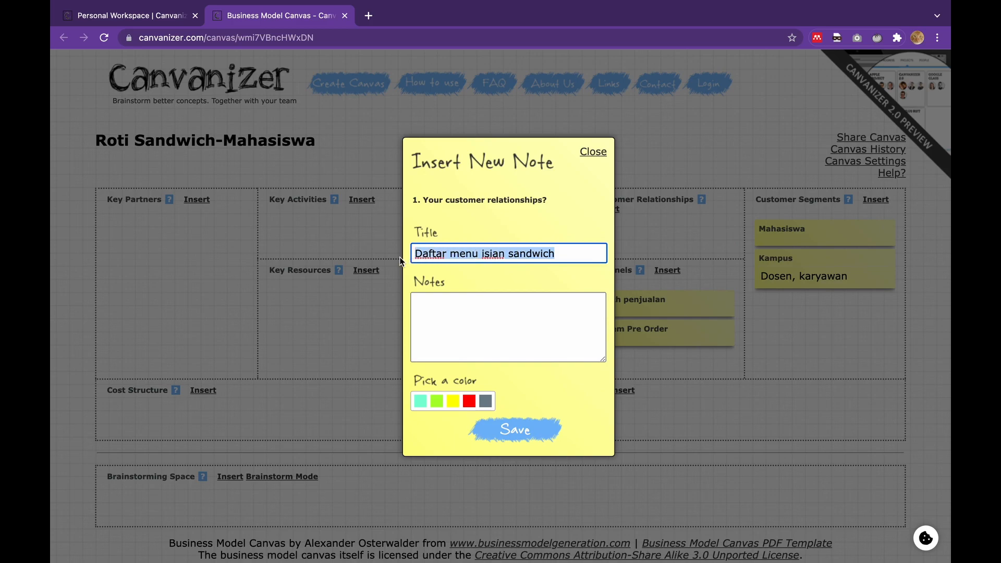
key(BackSpace)
click(431, 312)
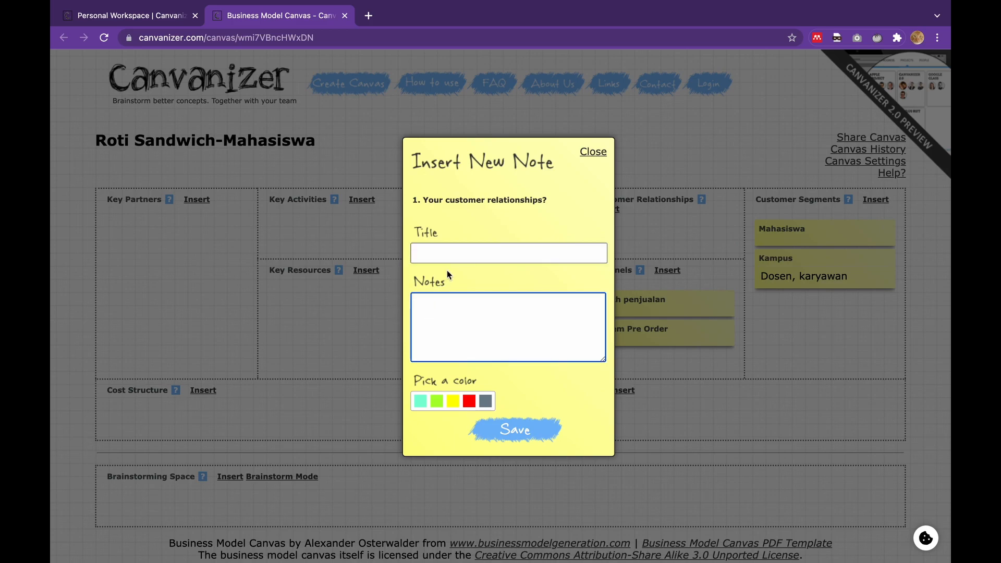
key(ctrl+v)
Title the new Customer Relationships note "Instagram"
click(459, 252)
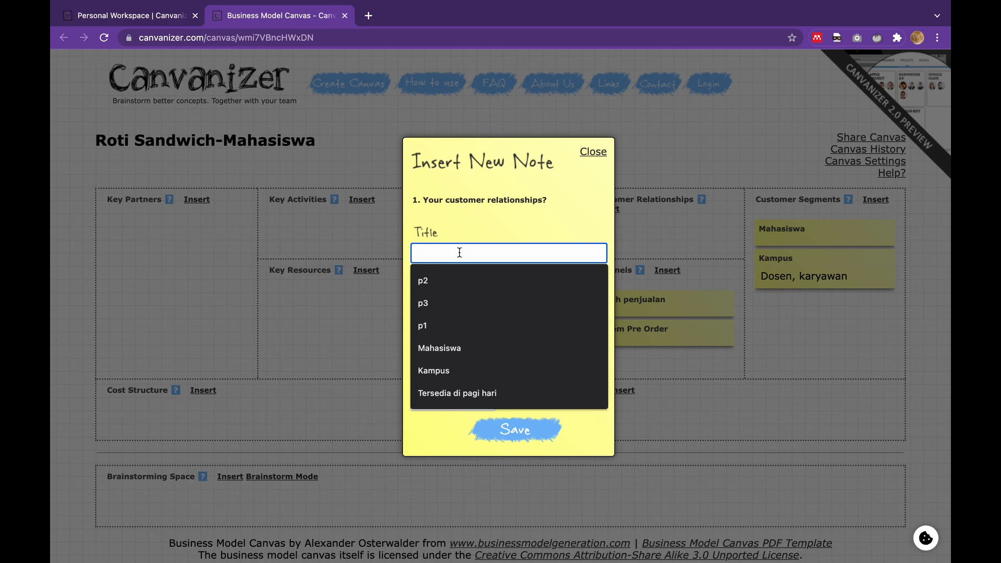
text(Sosmed)
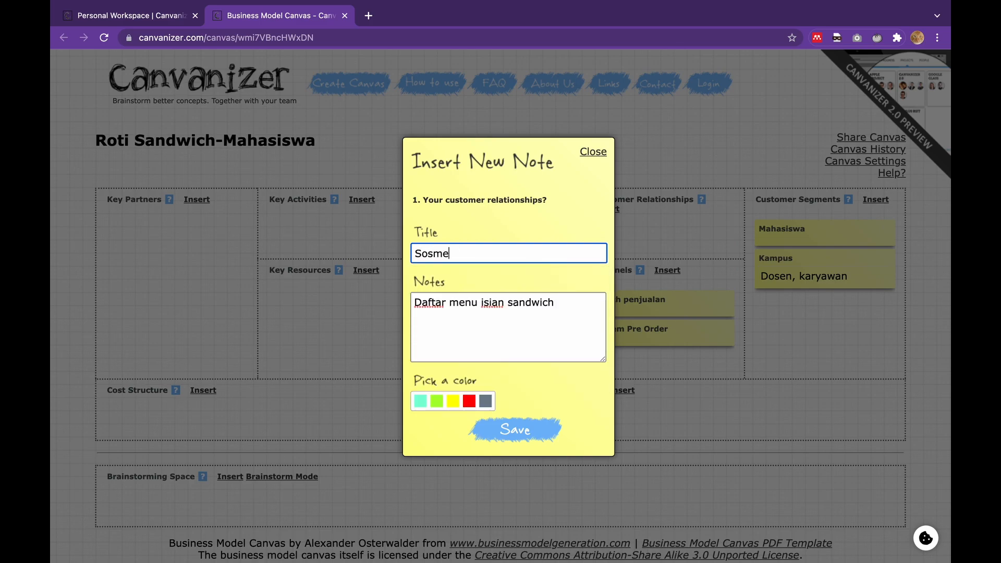
key(BackSpace)
key(BackSpace)
key(BackSpace)
key(BackSpace)
key(BackSpace)
key(BackSpace)
text(Instagram Live)
key(BackSpace)
key(BackSpace)
key(BackSpace)
key(BackSpace)
key(BackSpace)
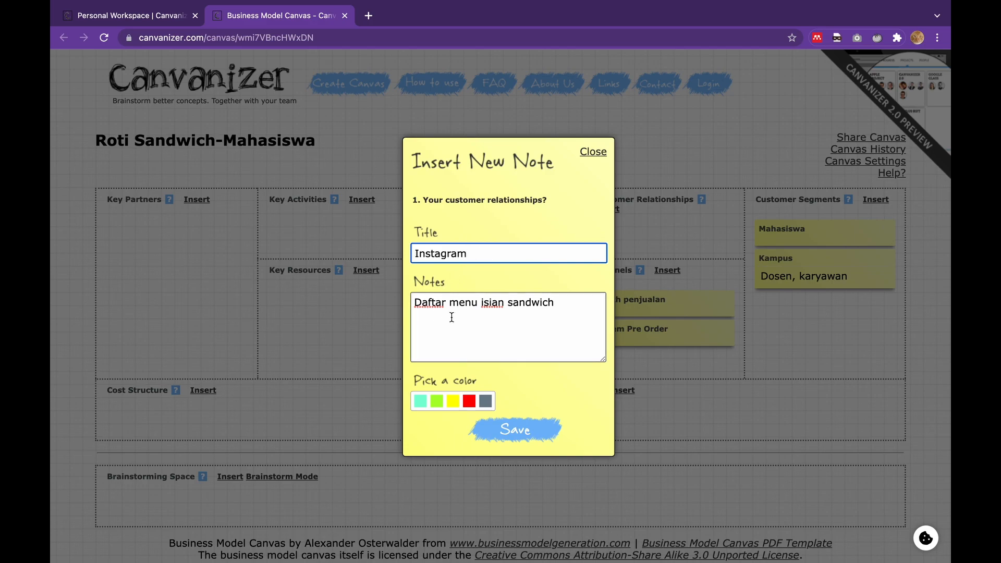
Insert the line "live stream saat prepare dalam membuat sandwich" above the existing text of the Instagram note
click(414, 304)
key(Return)
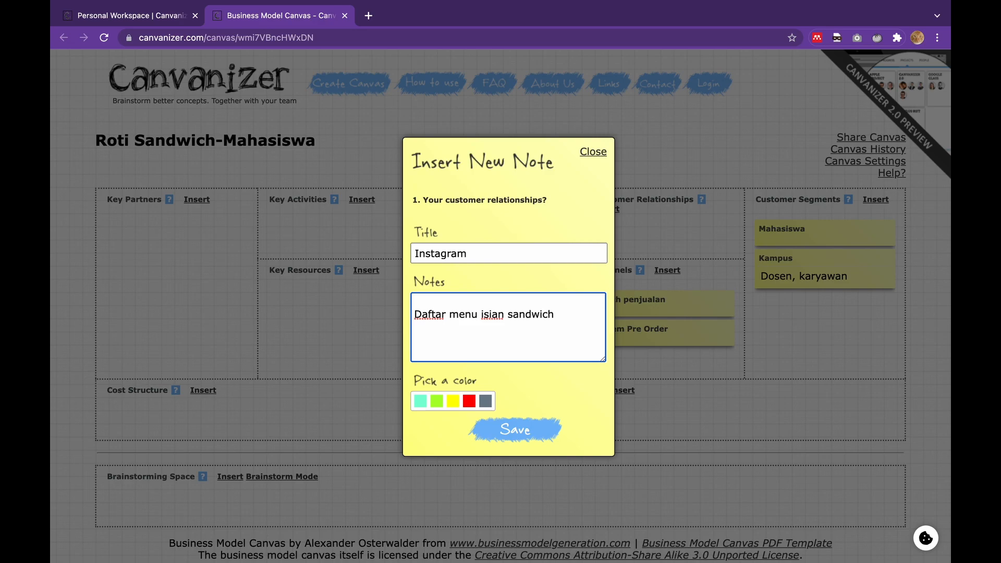
text(live)
text( stream)
text( untuk)
key(BackSpace)
key(BackSpace)
key(BackSpace)
key(BackSpace)
key(BackSpace)
key(BackSpace)
text(saat ki)
key(BackSpace)
key(BackSpace)
text(prepare dalam mm)
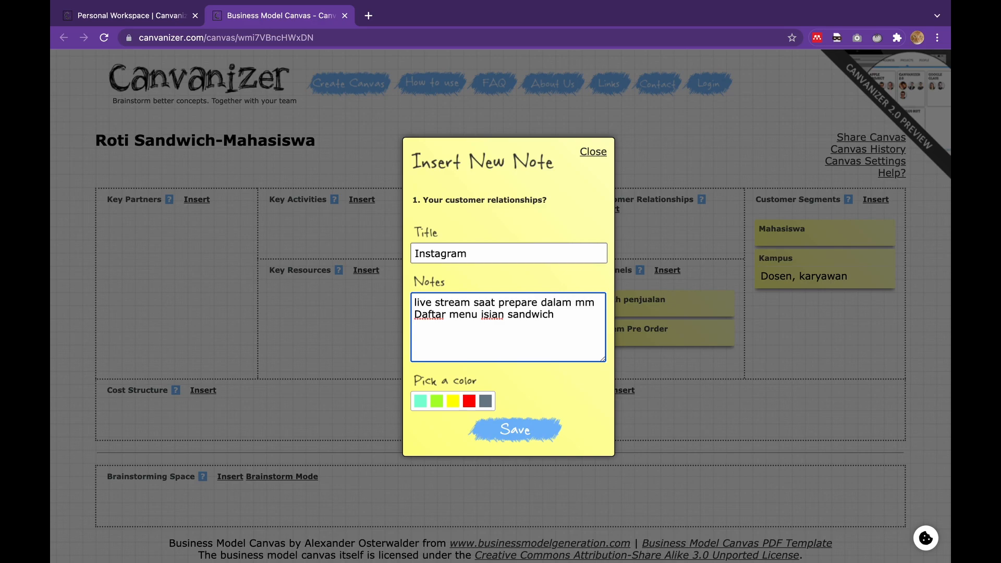
key(BackSpace)
text(embua)
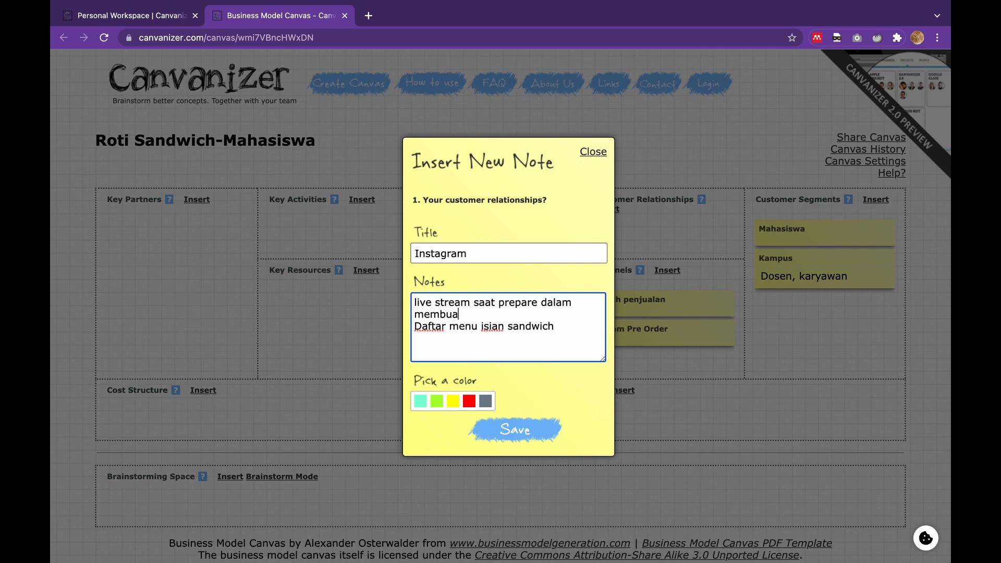
text(t sandwich)
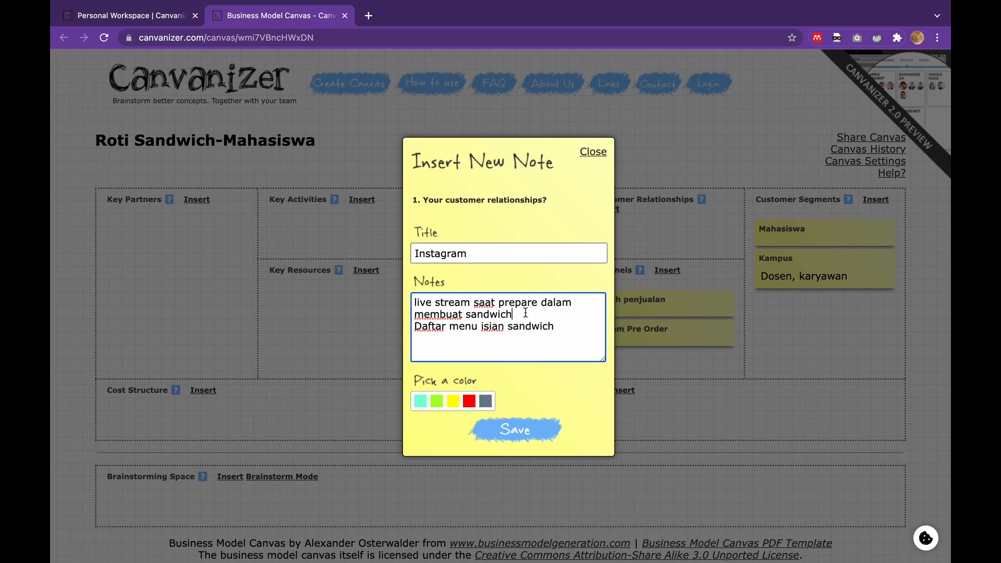
Extend the live stream line of the Instagram note with ", kemudian pelanggan bisa request"
text(, kemudian)
key(BackSpace)
key(BackSpace)
key(BackSpace)
text(ian cust)
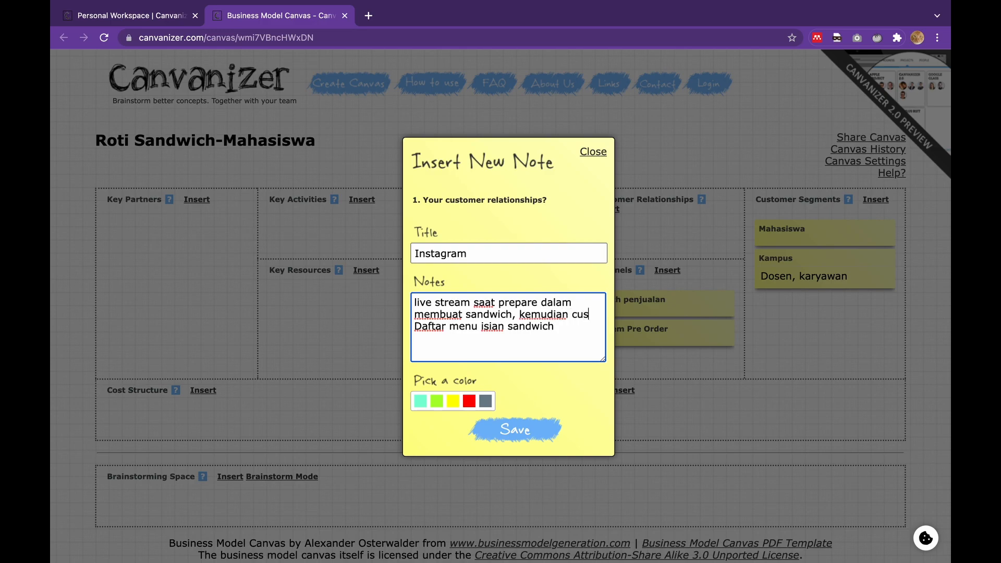
key(BackSpace)
key(BackSpace)
key(BackSpace)
key(BackSpace)
text(pelanggan dd)
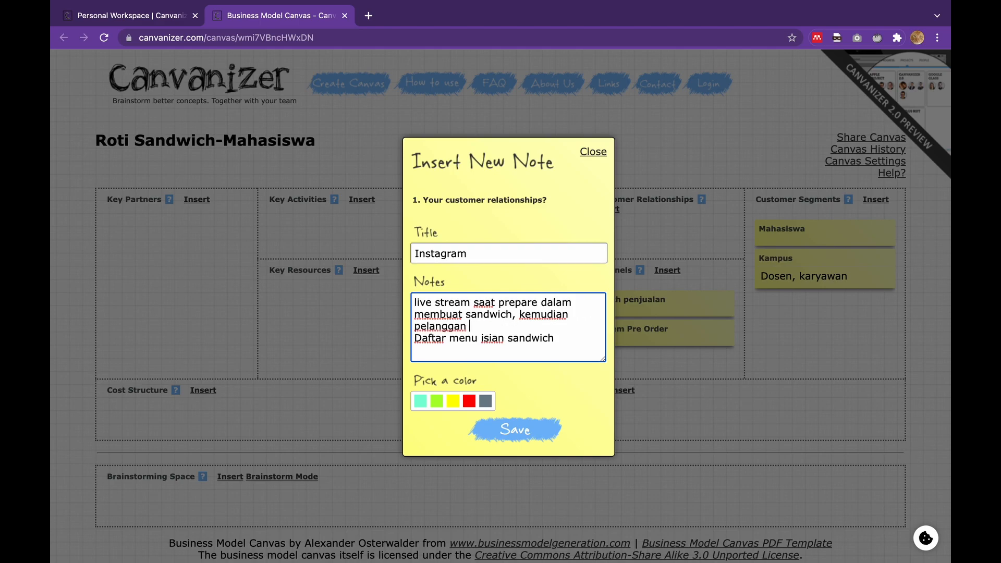
key(BackSpace)
text(bisa request)
Remove the word "Daftar" from the last line of the Instagram note and save the note
drag(450, 339, 383, 336)
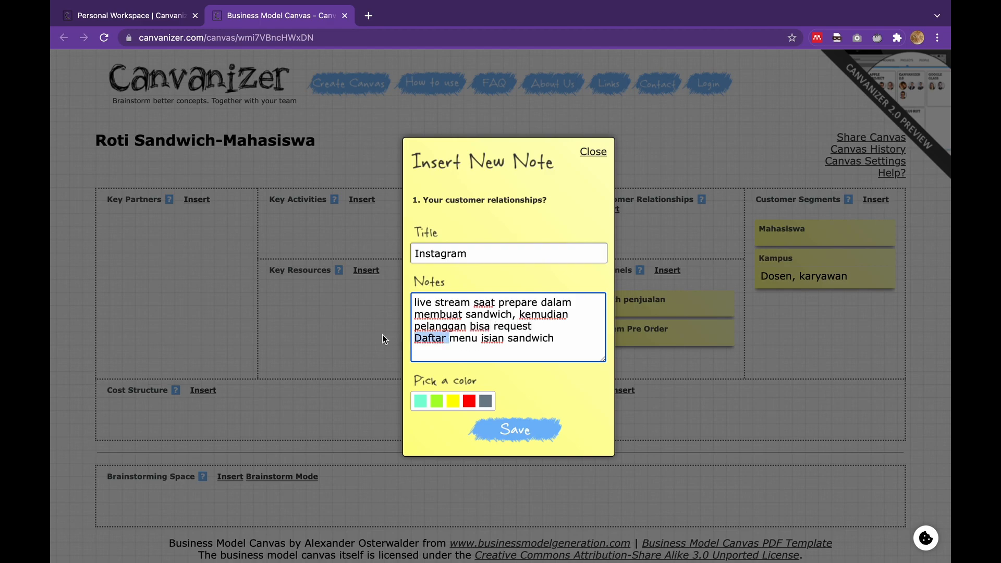
key(BackSpace)
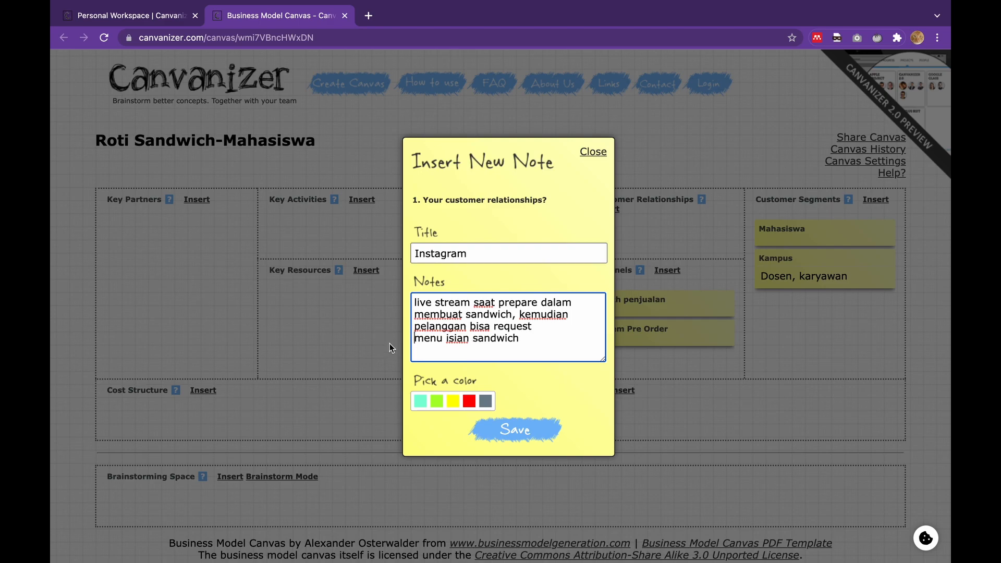
click(514, 430)
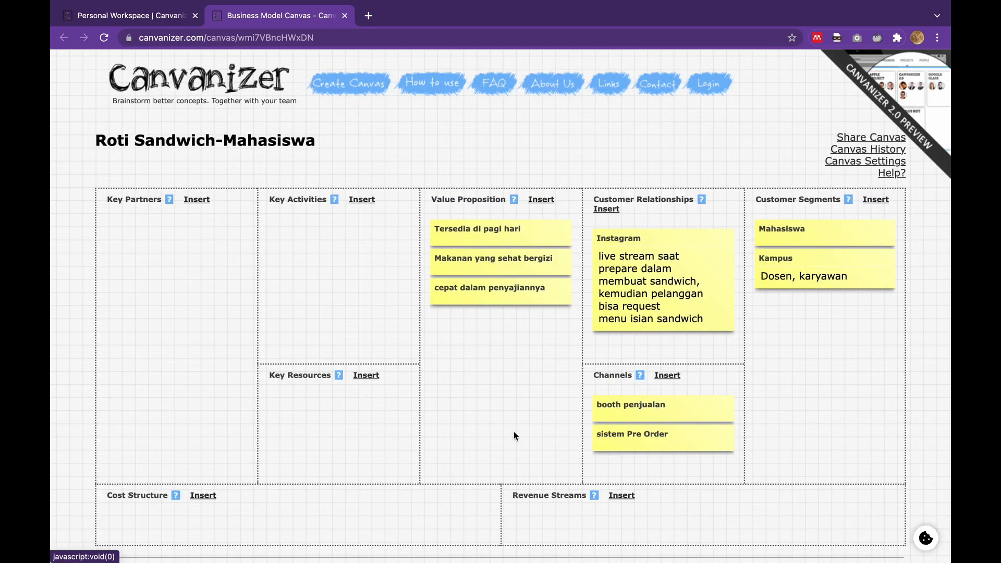
Start a second Customer Relationships note and begin its title with "media poo"
mouse_move(641, 246)
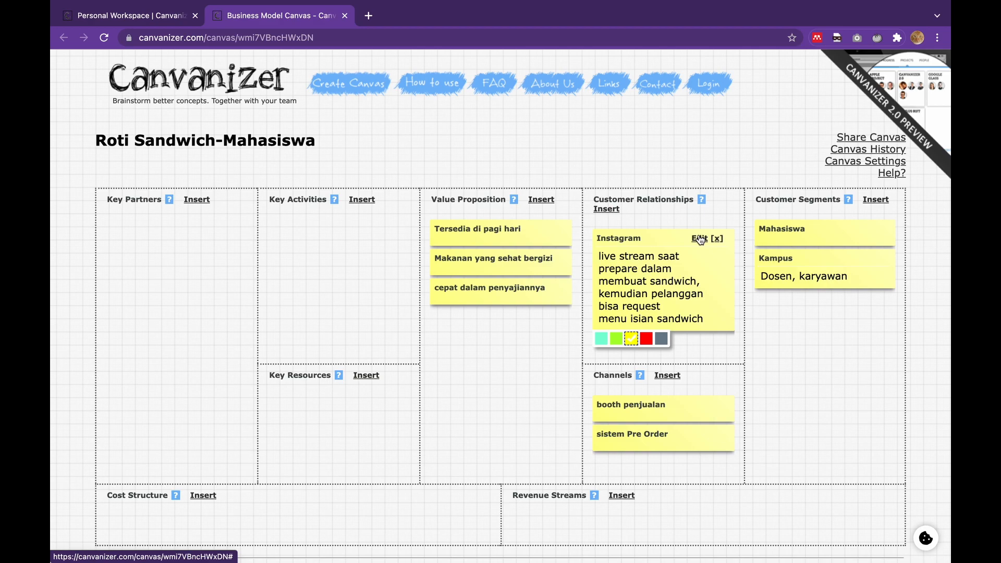
click(606, 209)
text(media poo)
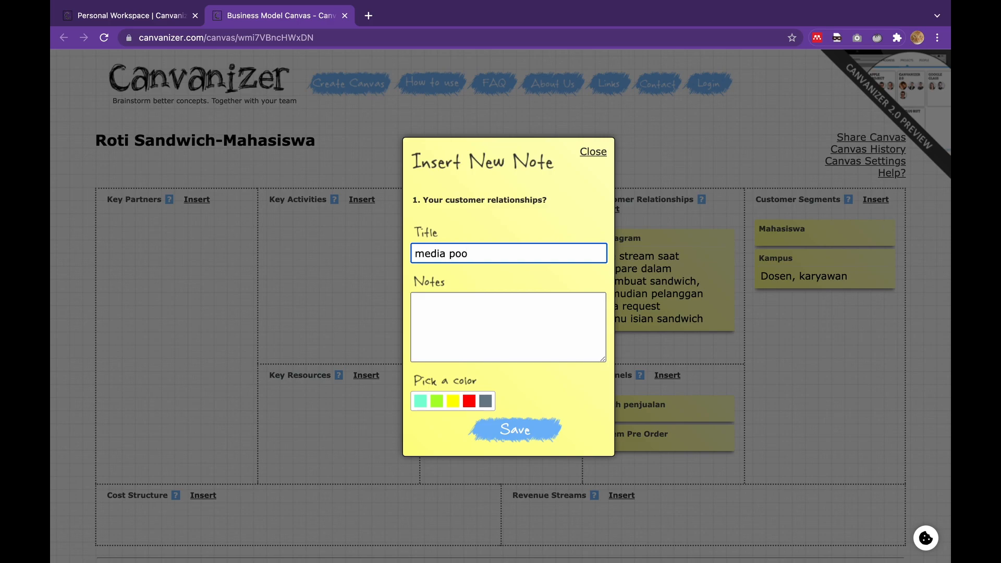
text(l)
key(BackSpace)
text(lling)
key(BackSpace)
key(BackSpace)
key(BackSpace)
key(BackSpace)
key(BackSpace)
text(o)
Search Google in a new tab for "pooling adalah" and look through the results for the word's meaning
click(368, 16)
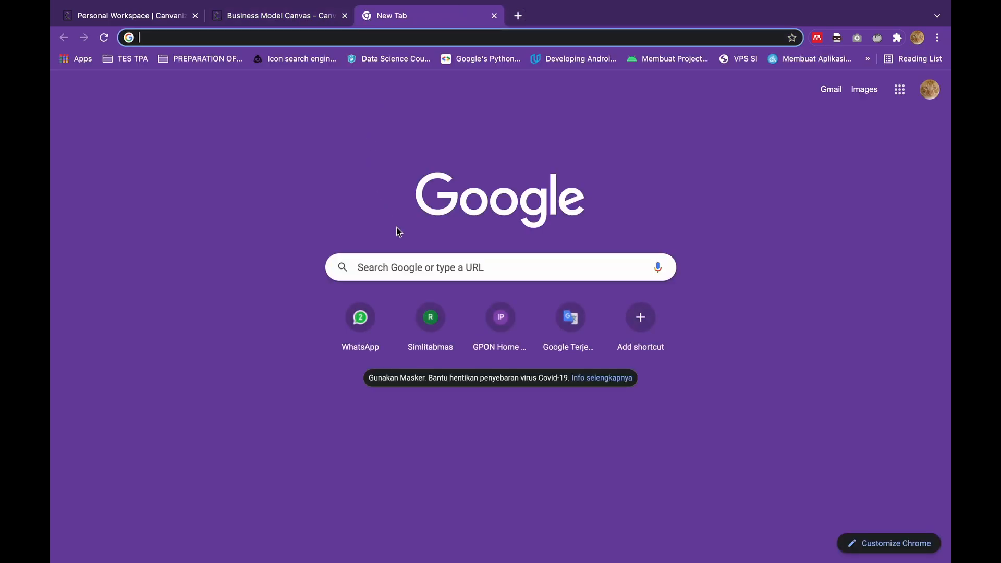
text(pooling)
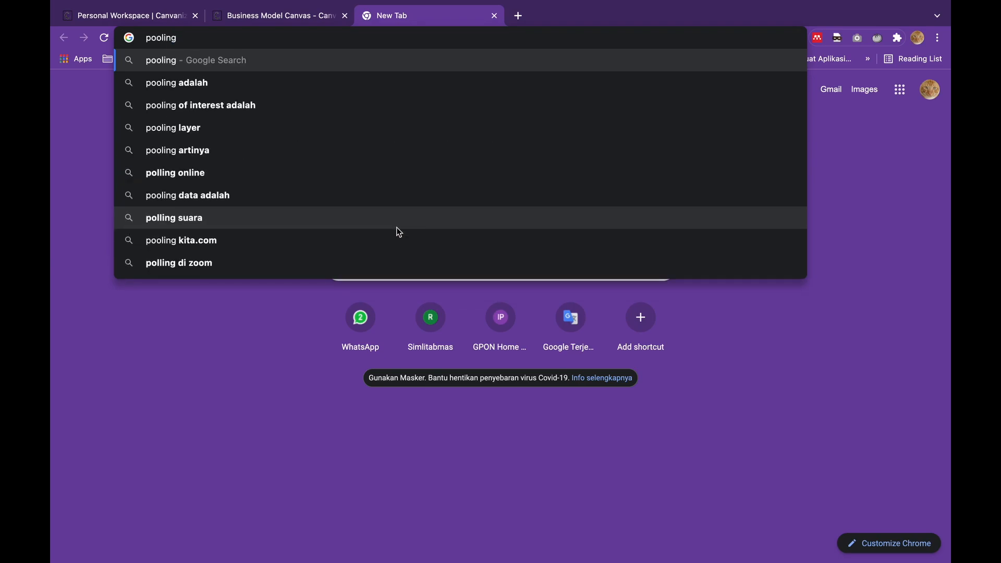
key(Down)
key(Return)
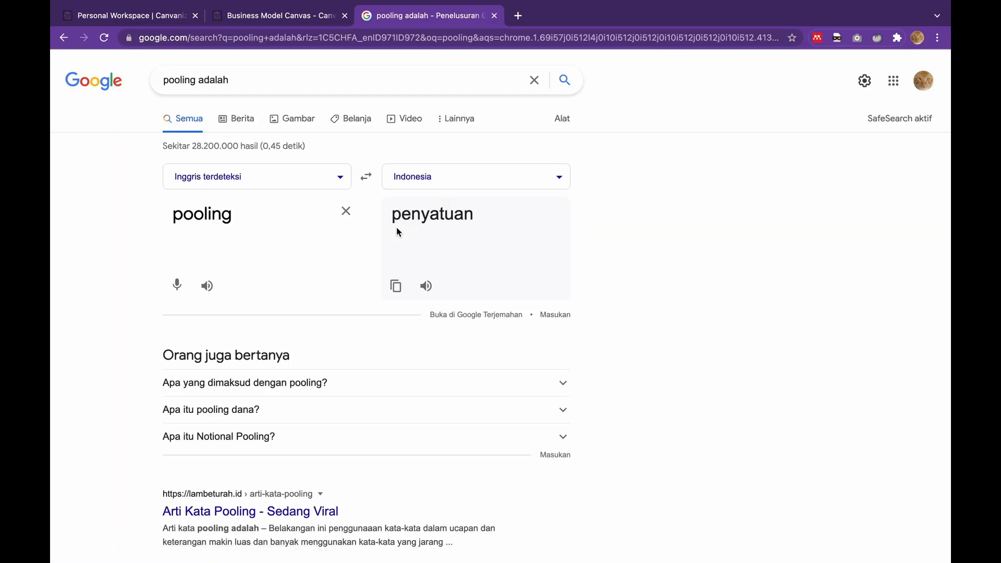
scroll(345, 425, down, 2)
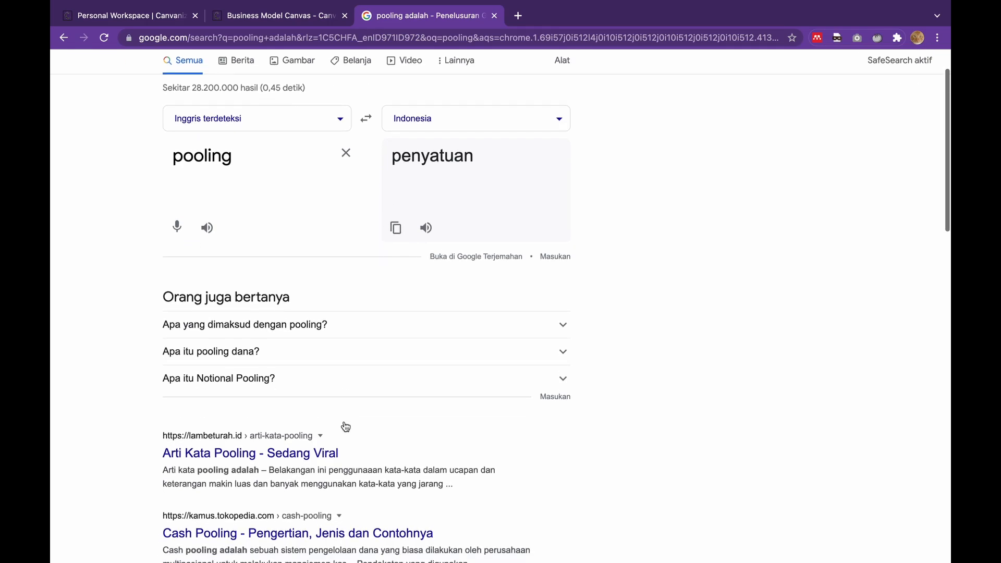
scroll(346, 426, down, 3)
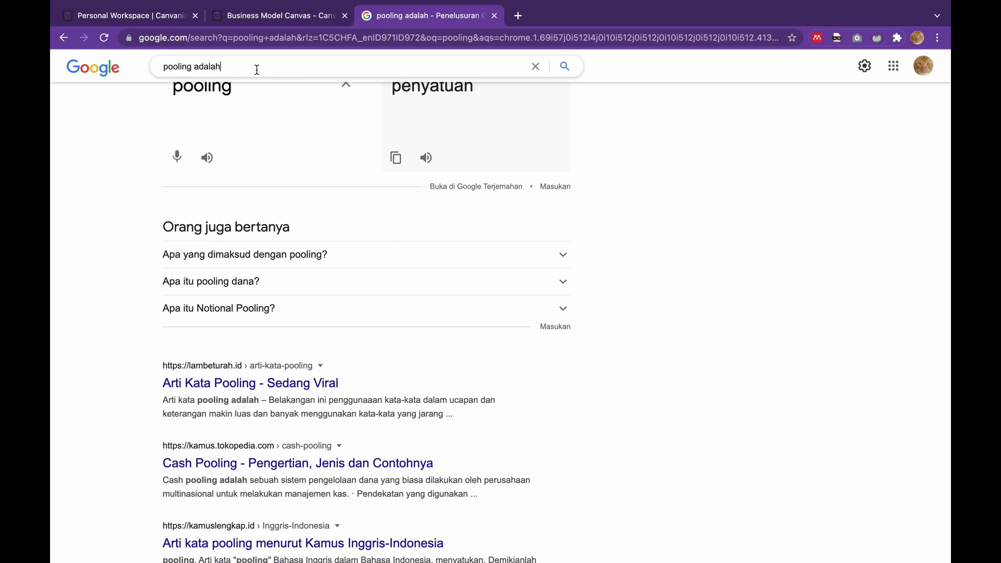
Search Google for "polling" instead, check the results and return to the Canvanizer canvas
drag(257, 69, 151, 69)
text(polling)
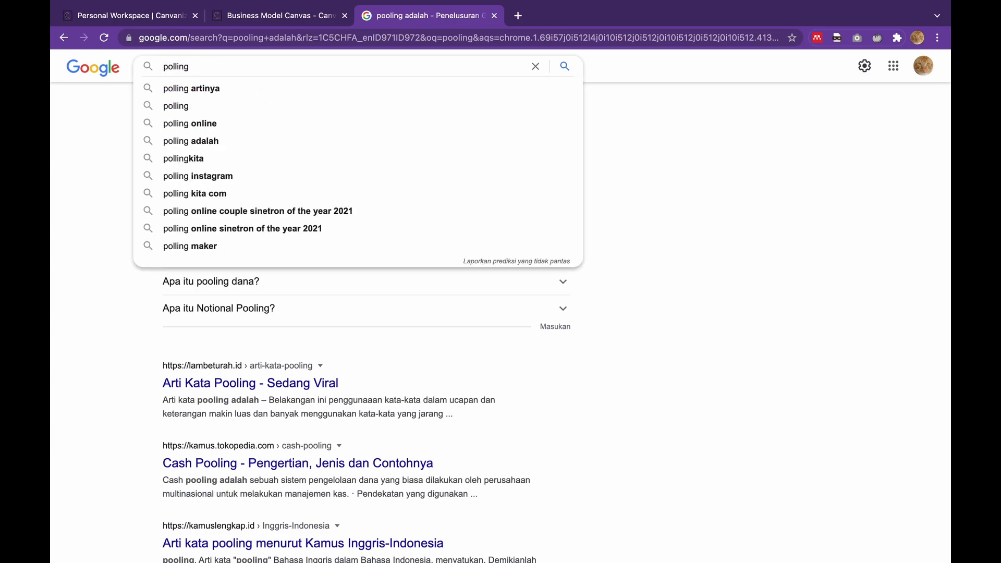
key(Return)
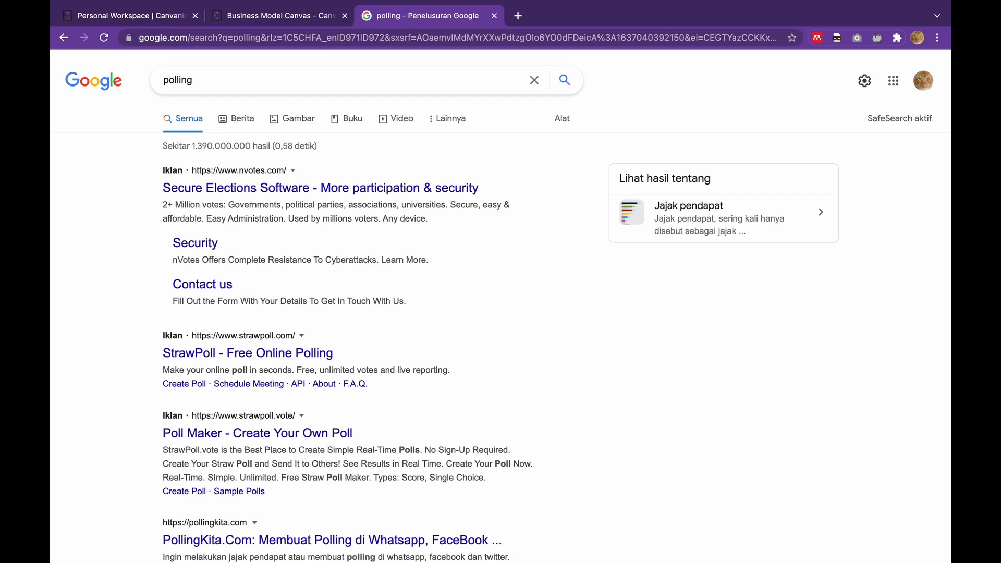
click(494, 15)
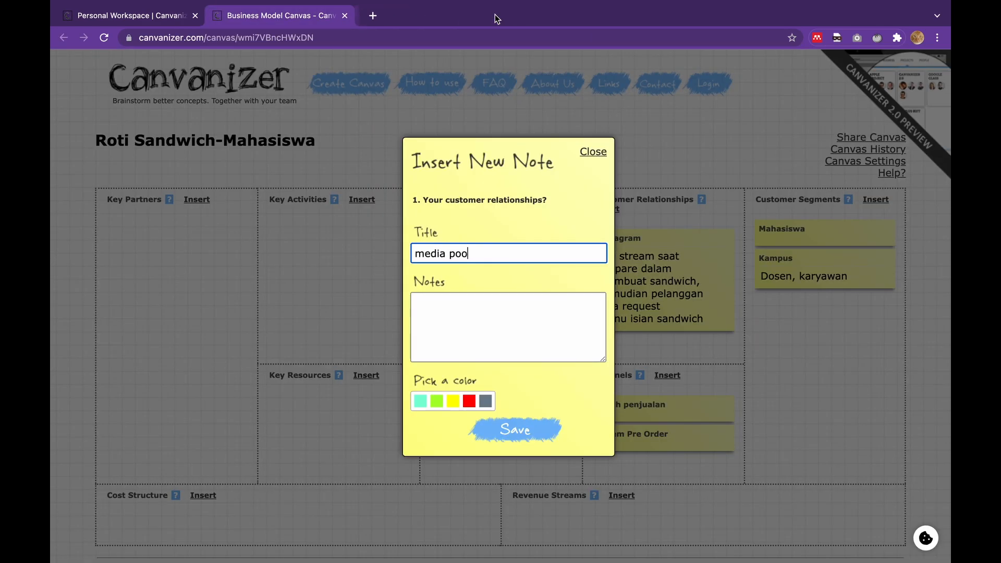
Complete the new Customer Relationships note's title as "media polling" and save the note
key(BackSpace)
key(BackSpace)
key(BackSpace)
text(polling)
click(508, 315)
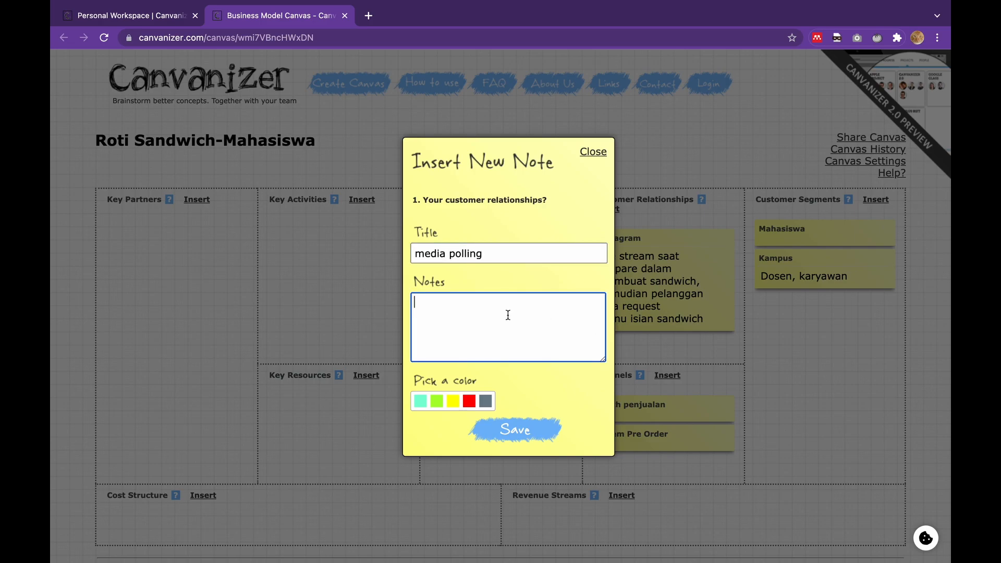
click(547, 437)
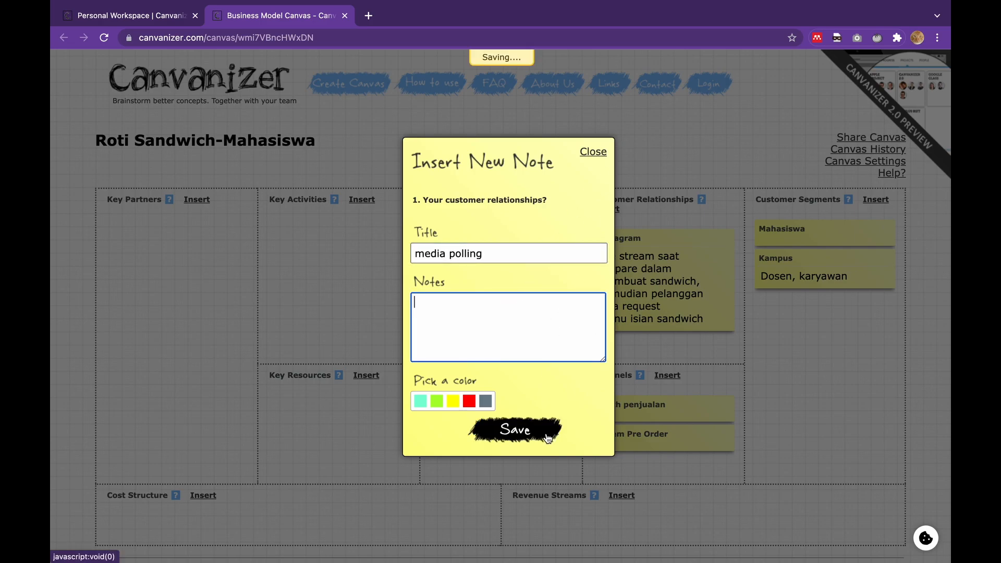
Add a Customer Relationships note titled "event" with the text "diskon, kupon"
mouse_move(712, 356)
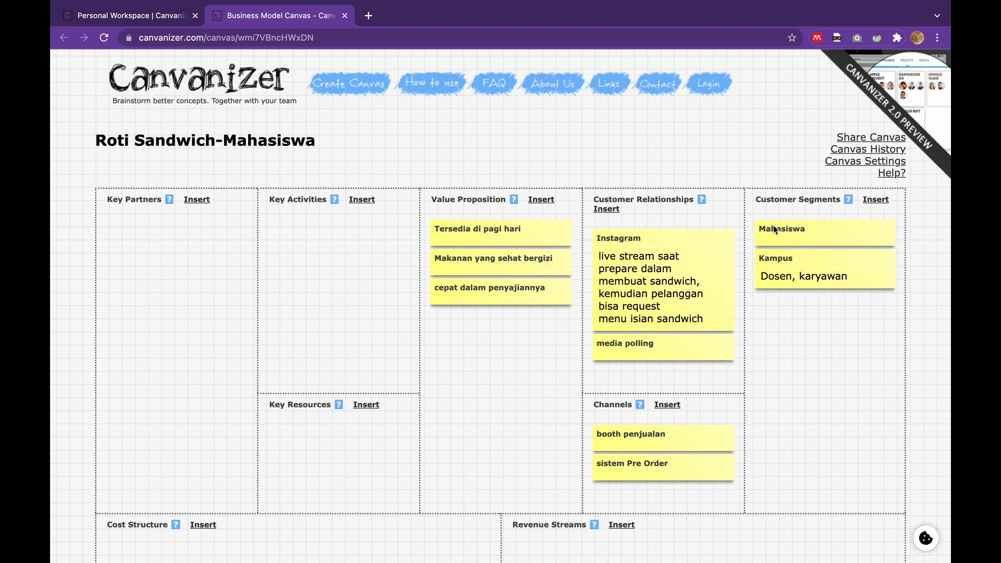
mouse_move(798, 270)
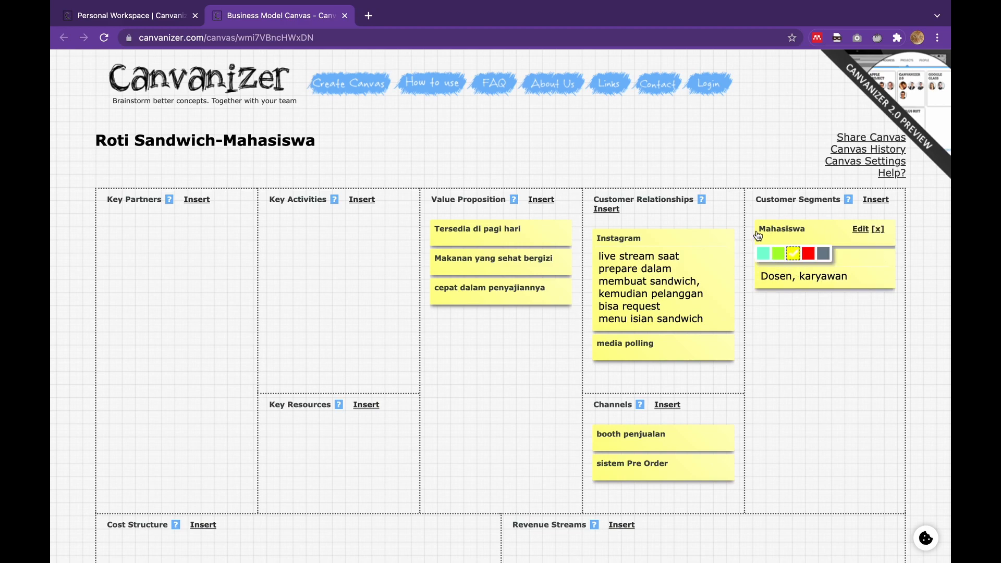
mouse_move(806, 239)
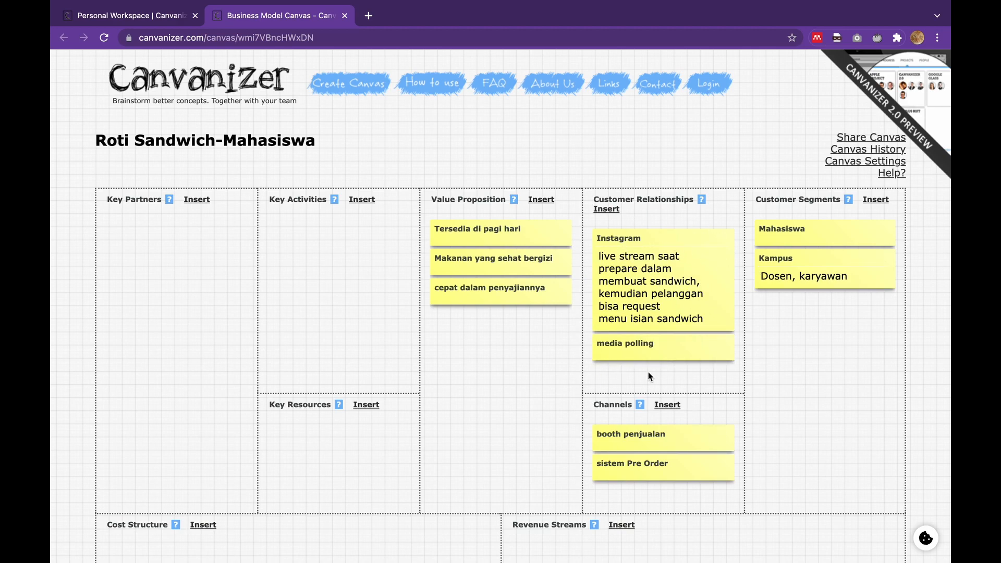
click(612, 210)
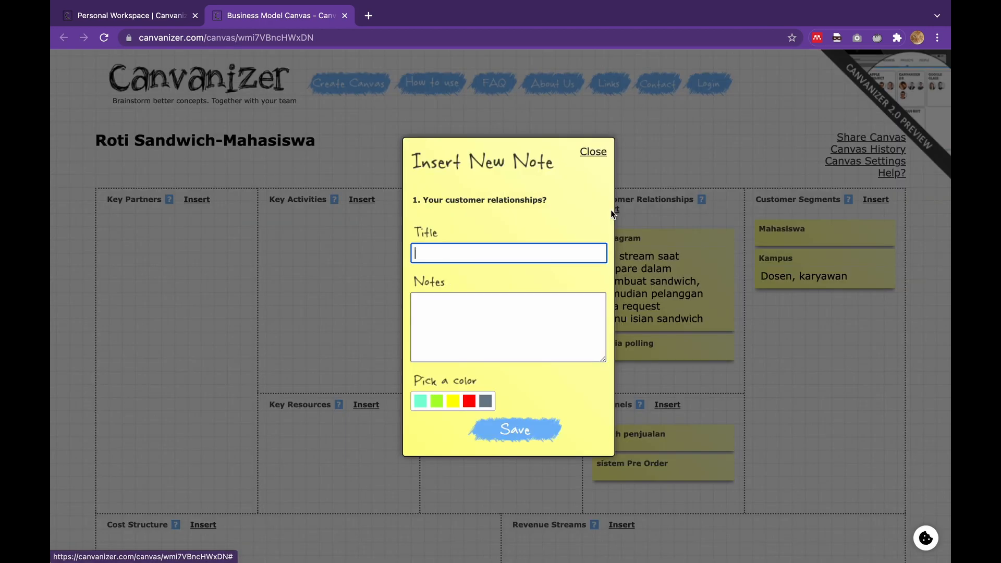
text(event)
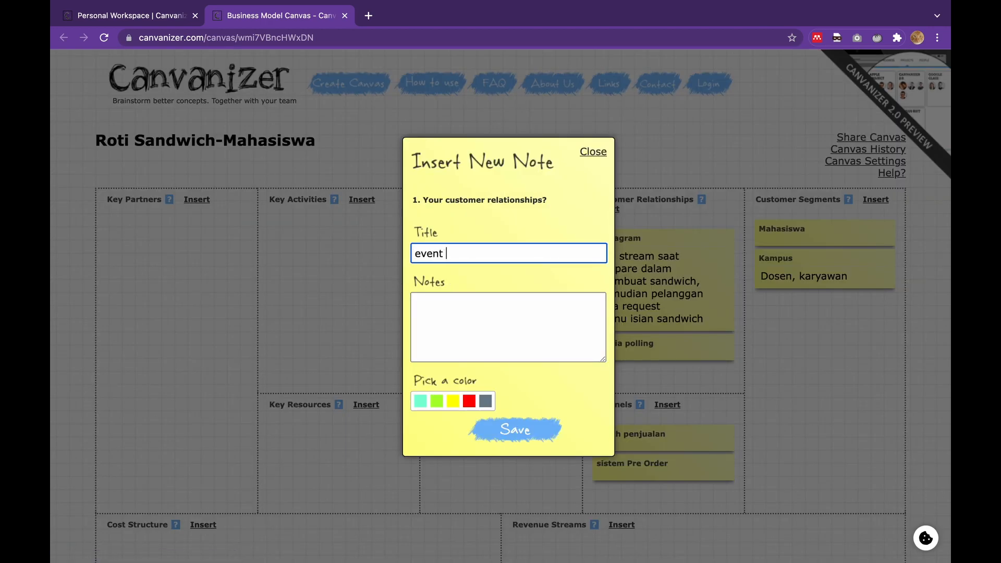
key(Tab)
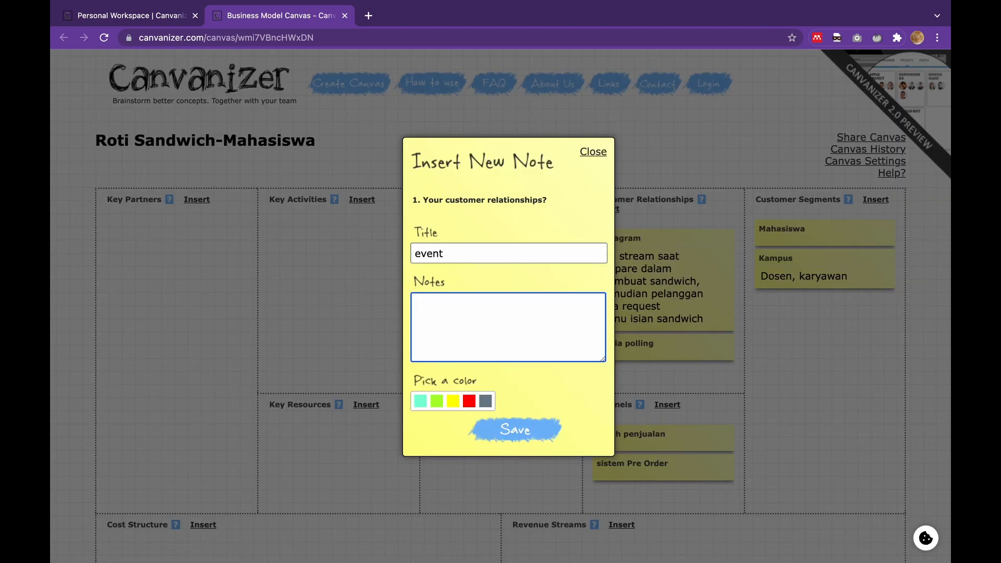
text(diskon, kupon)
click(523, 440)
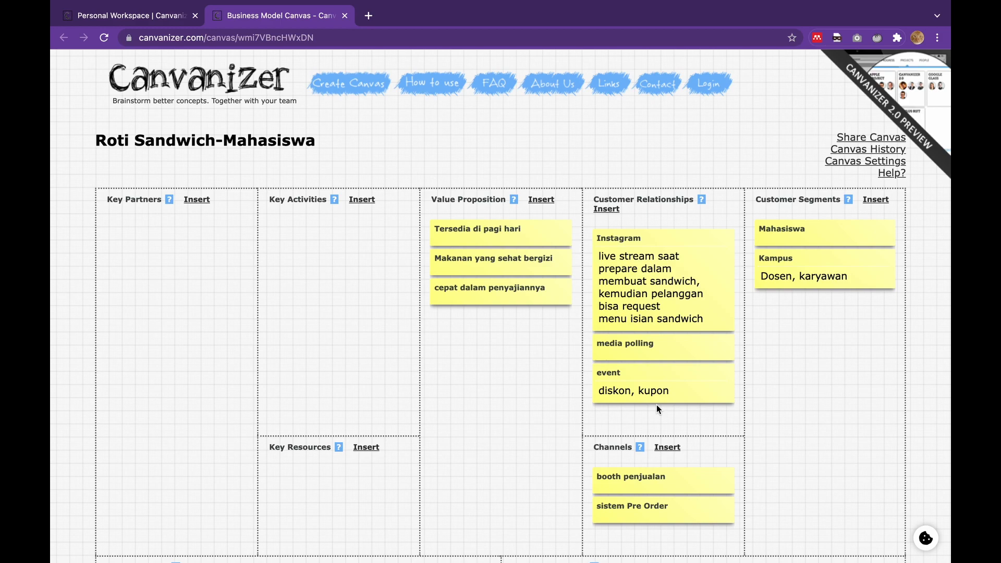
Add a Revenue Streams note titled "penjualan"
scroll(656, 405, down, 3)
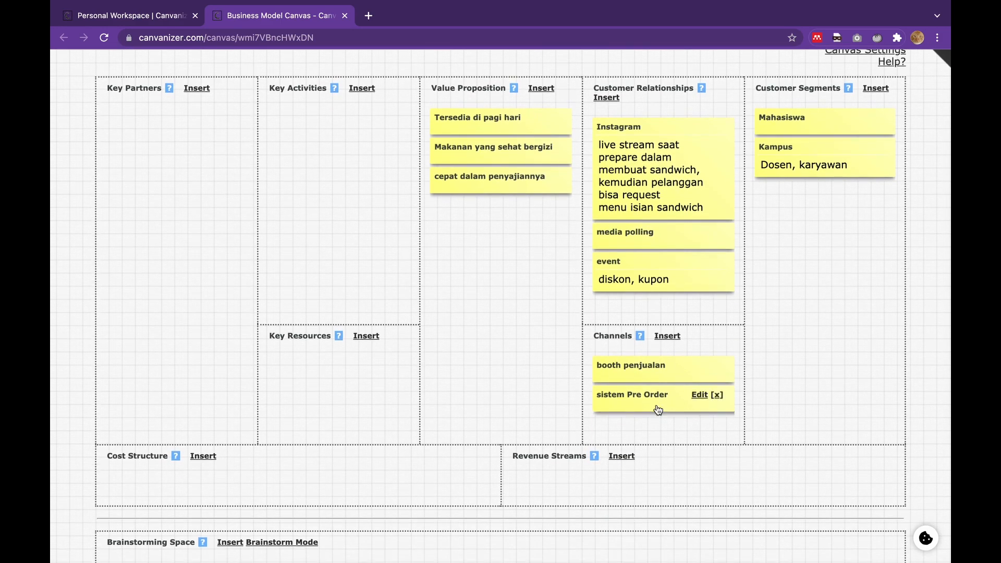
mouse_move(659, 410)
scroll(631, 327, up, 1)
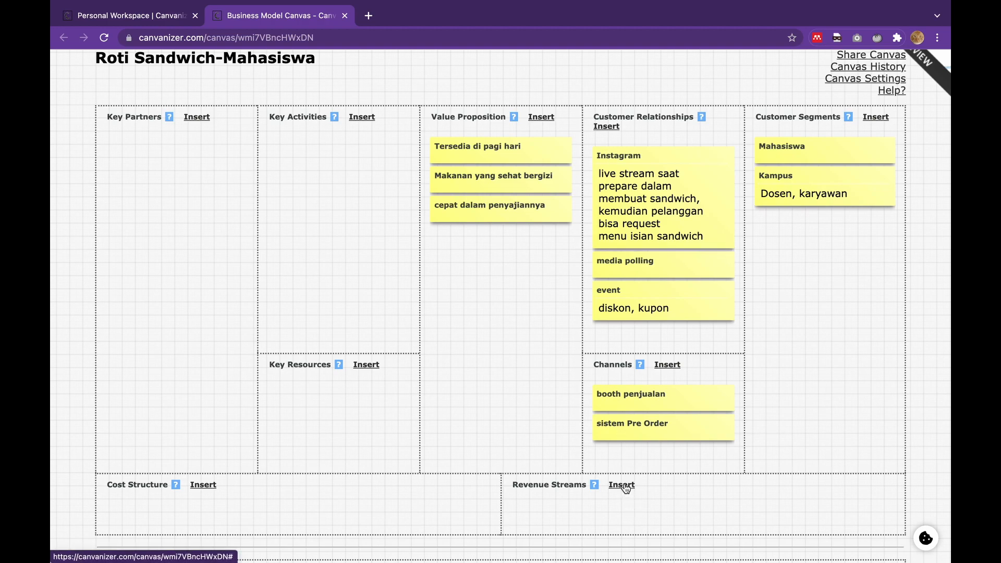
mouse_move(547, 206)
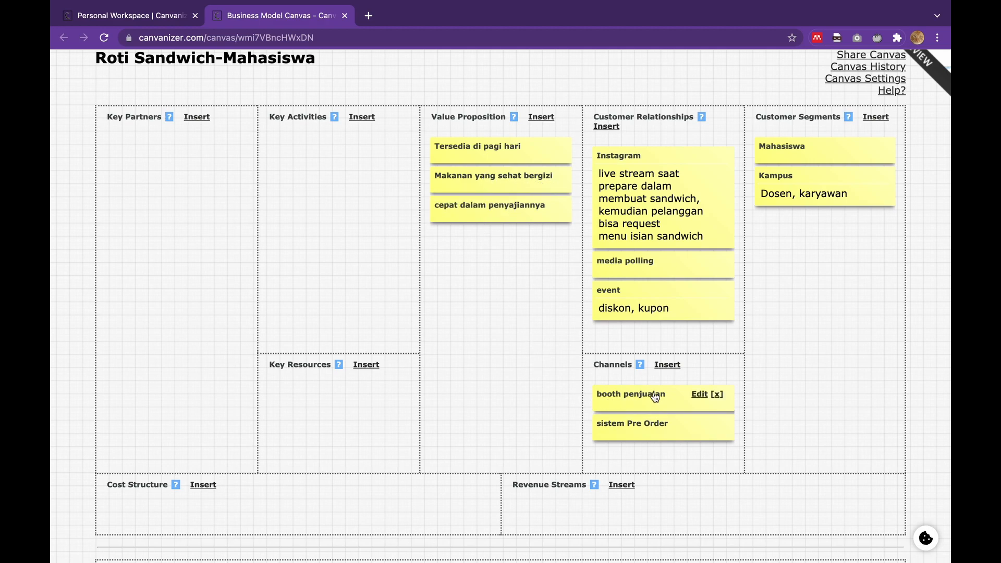
mouse_move(658, 397)
mouse_move(654, 172)
click(622, 486)
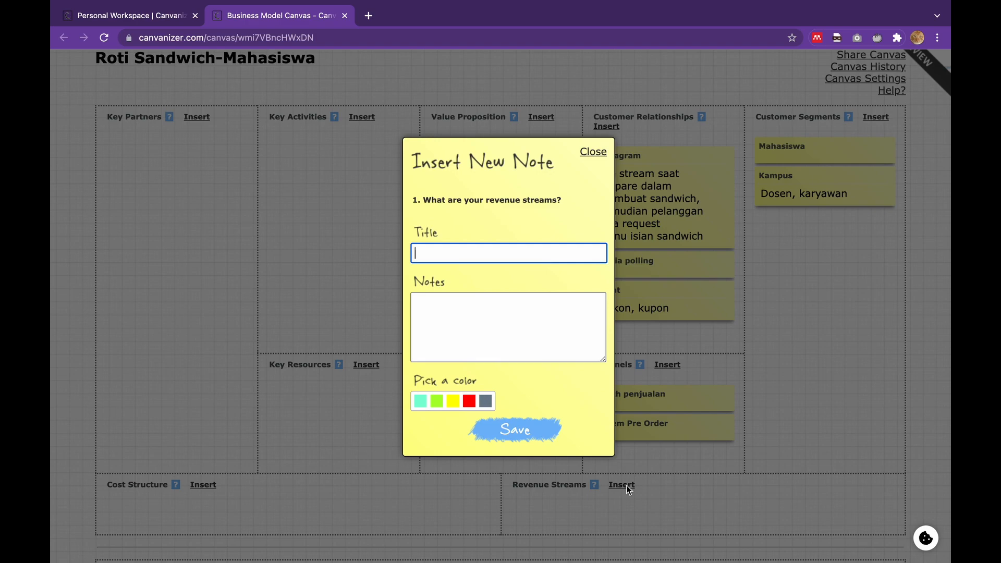
text(penjulan)
key(BackSpace)
key(BackSpace)
key(BackSpace)
text(alan)
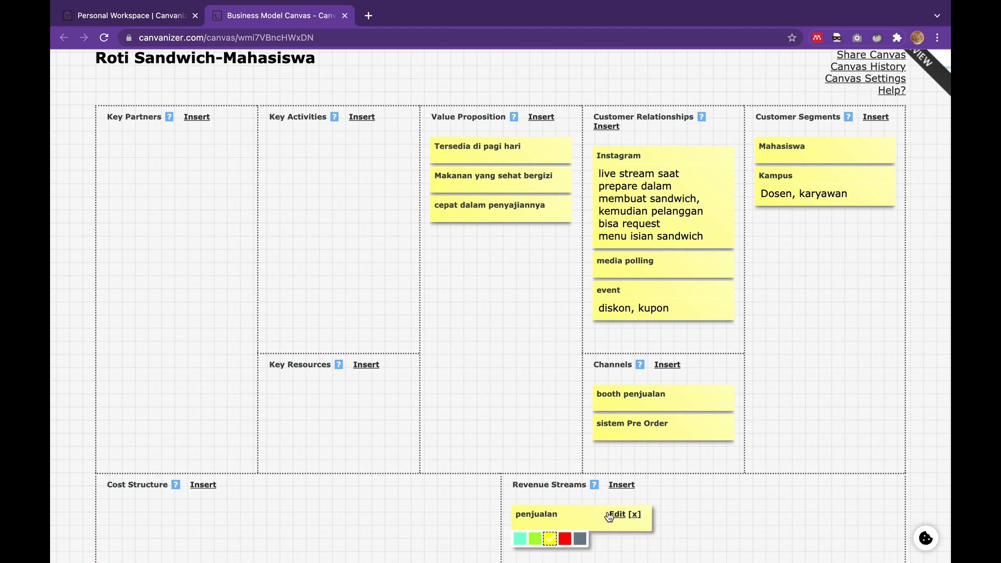
Change the title of the Revenue Streams note to "hasil penjualan" and save it
click(618, 515)
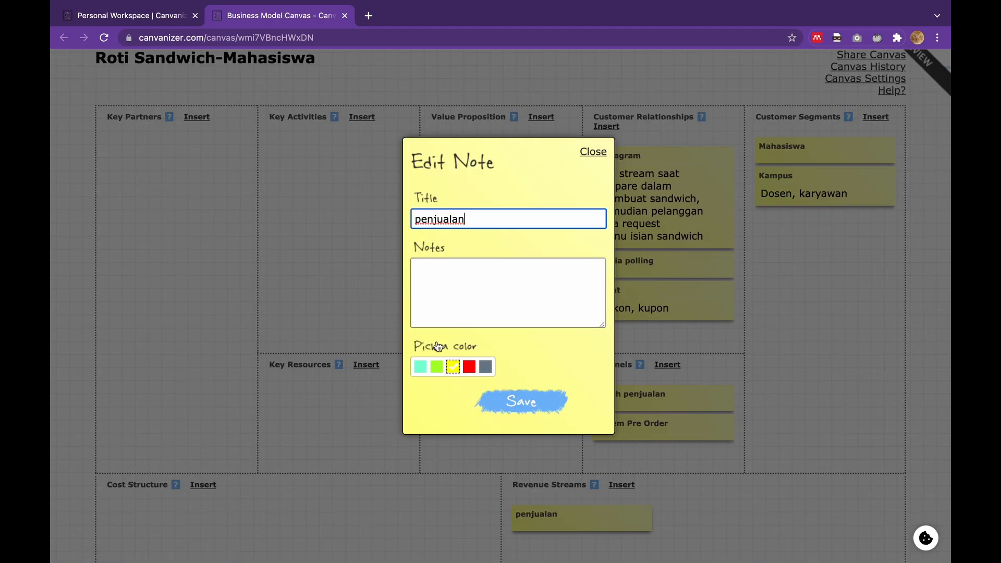
click(416, 219)
text(hasil)
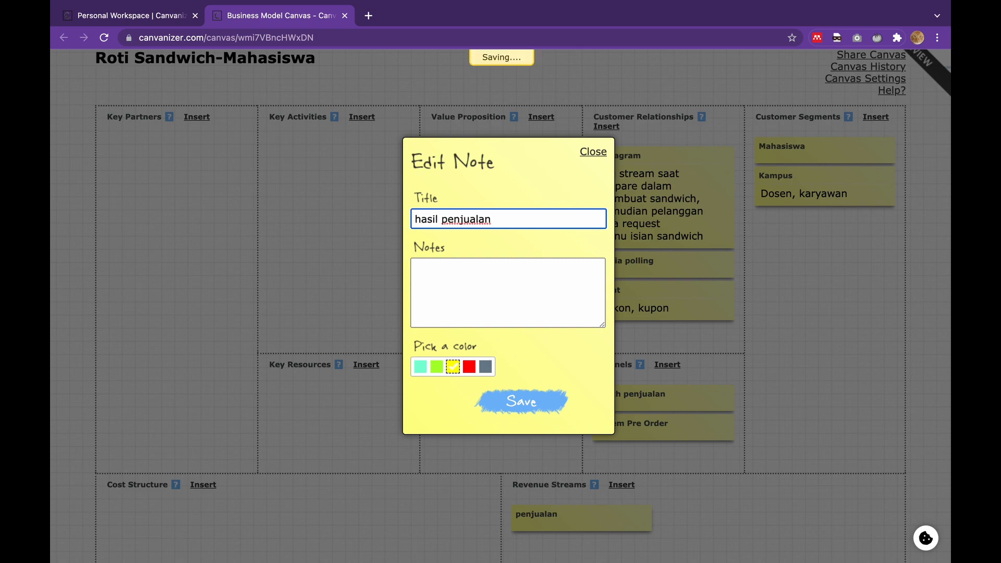
key(Return)
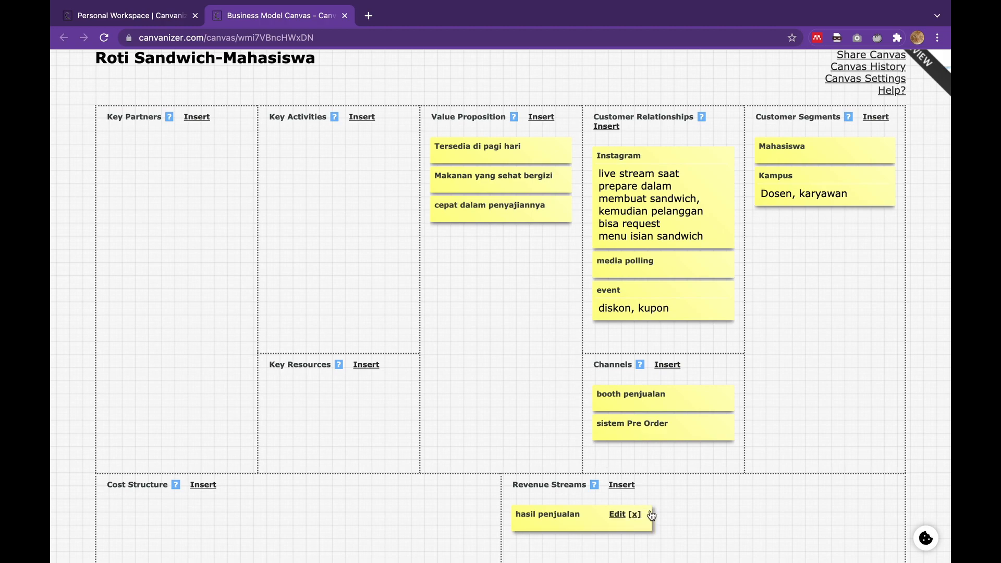
Review the filled canvas sections and read the help question for Key Activities
scroll(675, 531, down, 3)
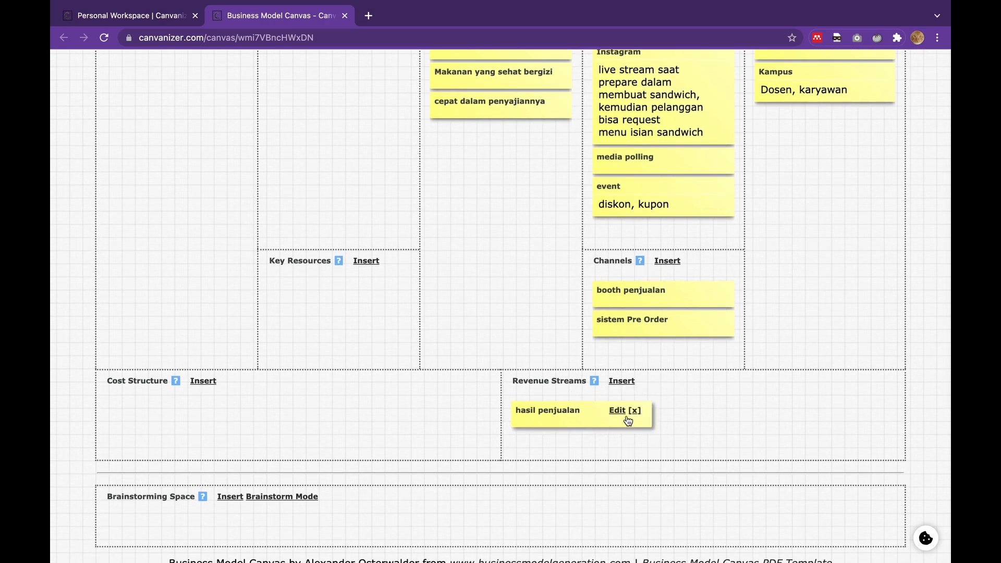
mouse_move(603, 415)
scroll(753, 410, down, 2)
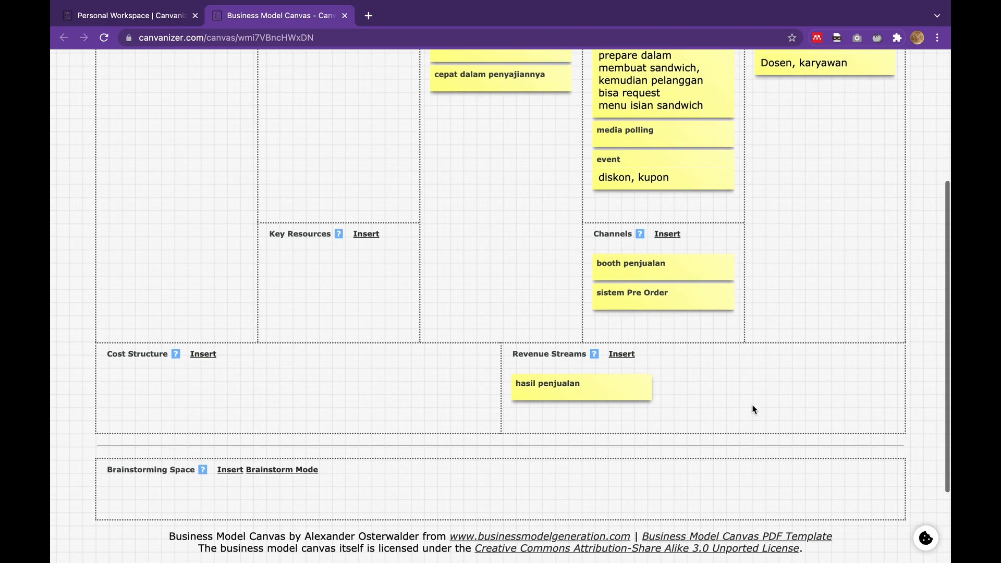
scroll(752, 409, up, 3)
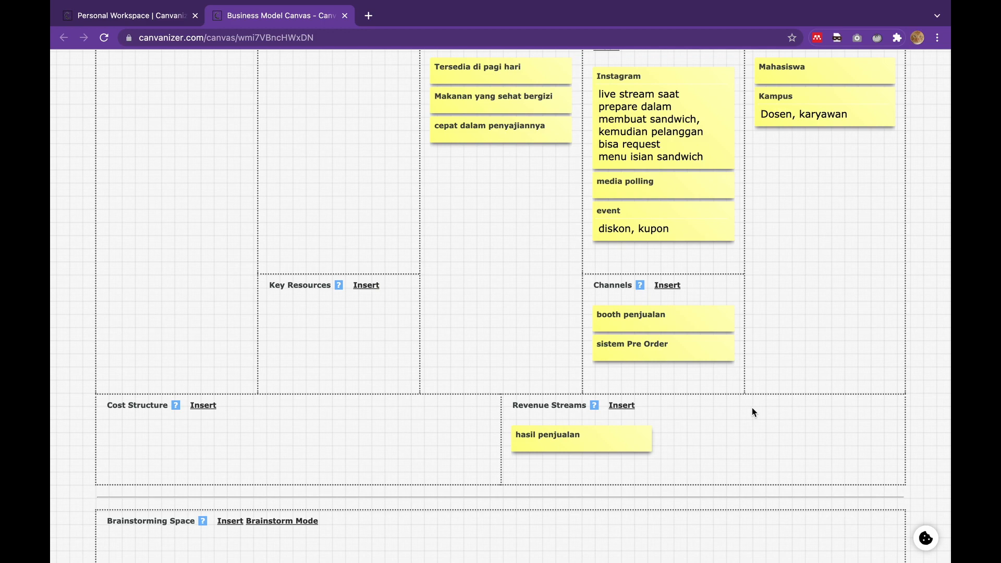
scroll(595, 358, up, 3)
mouse_move(596, 358)
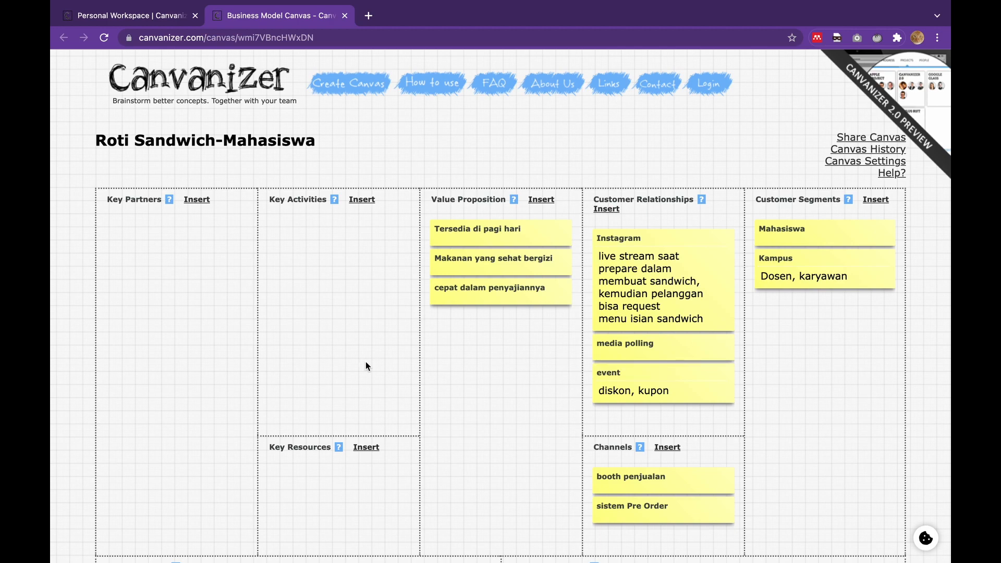
mouse_move(335, 204)
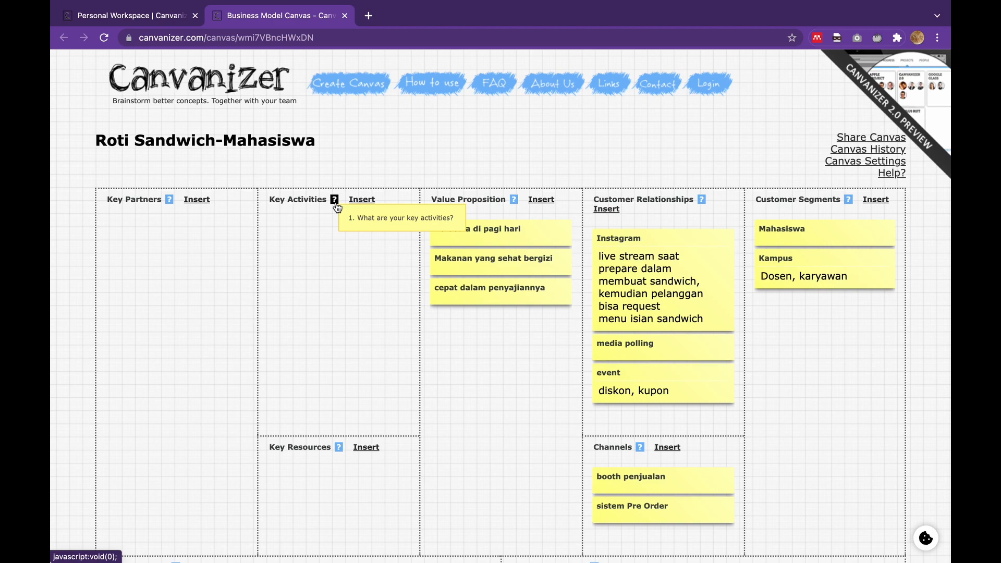
mouse_move(445, 270)
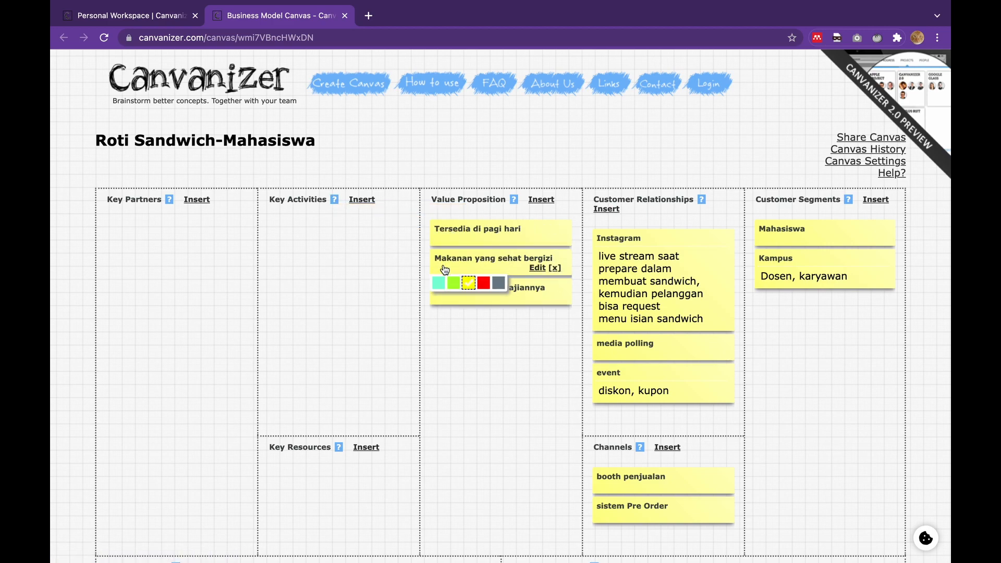
click(362, 200)
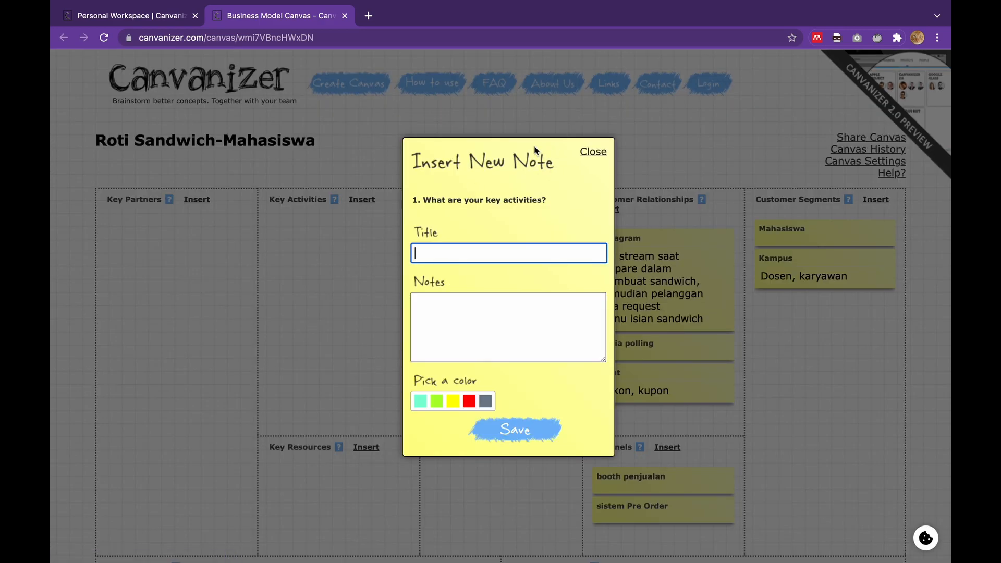
click(593, 151)
mouse_move(484, 251)
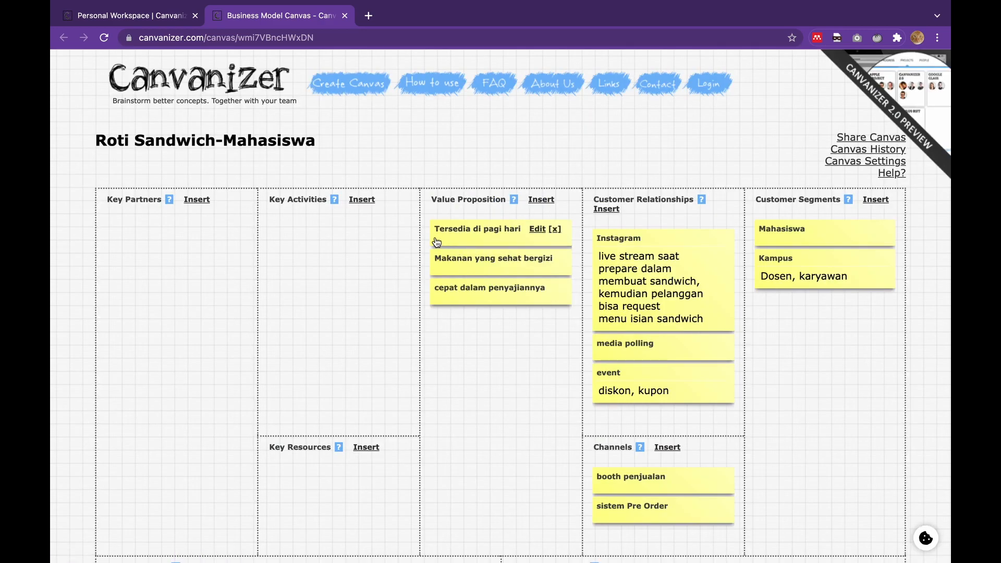
Add a Key Activities note titled "belanja bahan lebih awal" with no note text
mouse_move(437, 242)
click(358, 202)
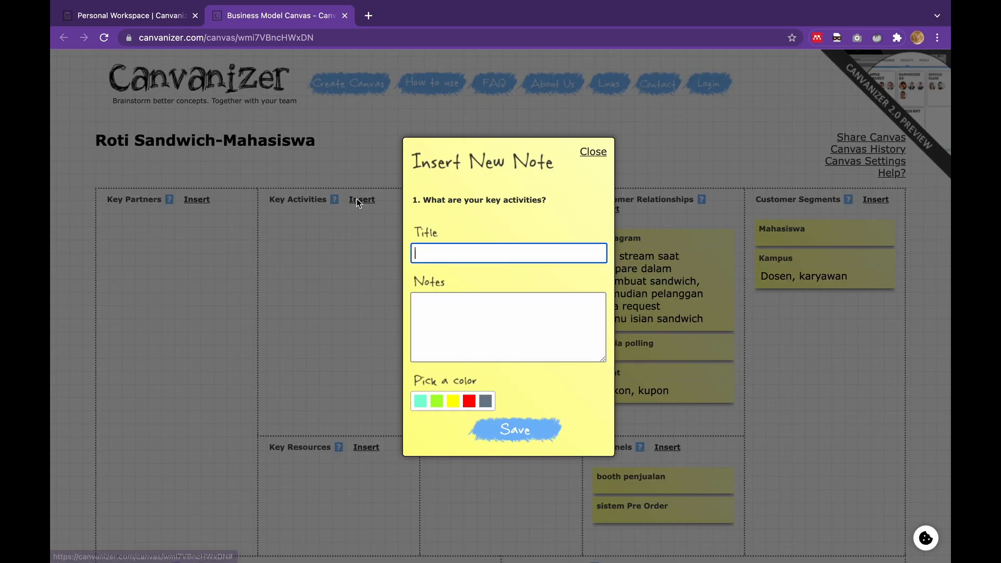
text(be)
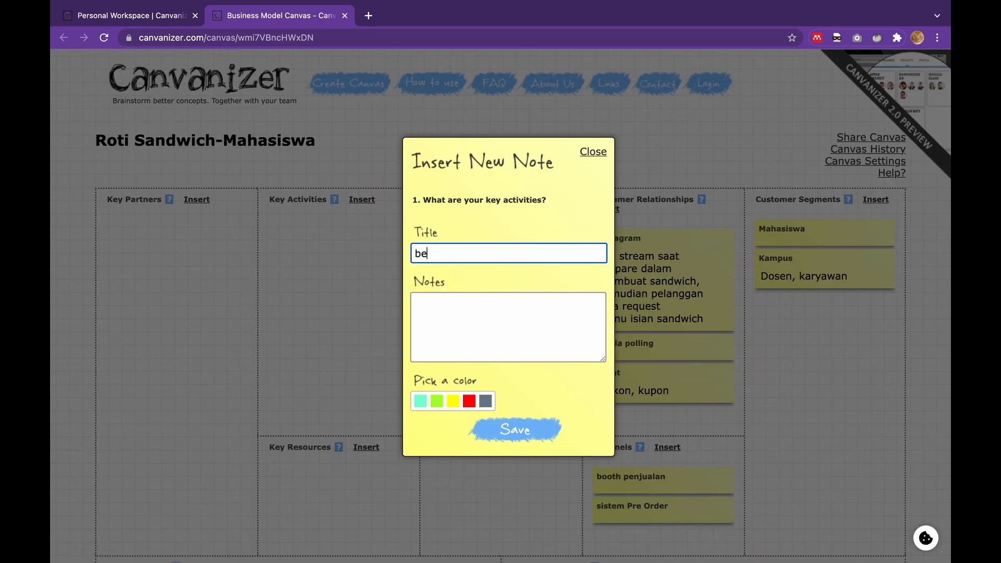
key(BackSpace)
key(BackSpace)
text(belanja bahan lebih awal)
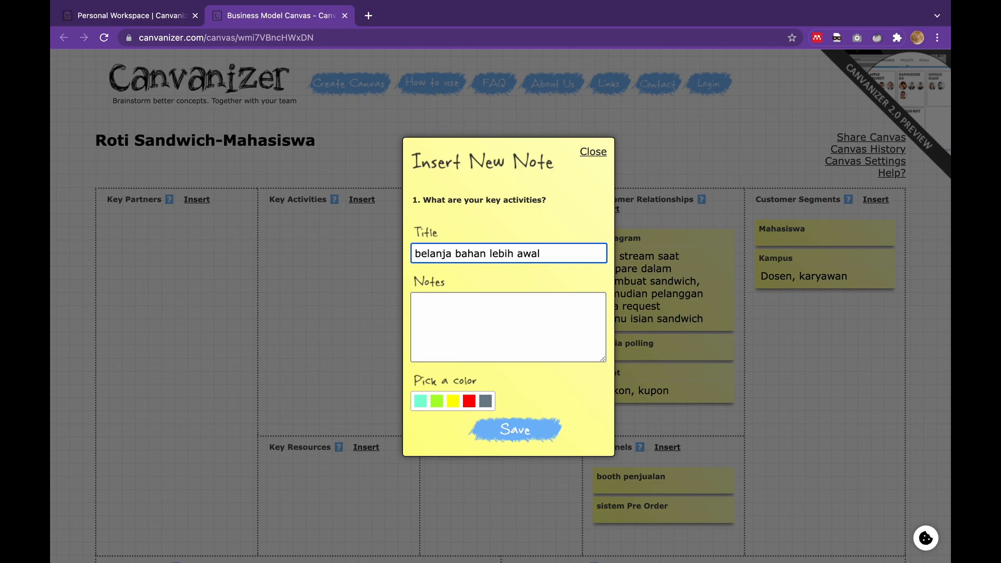
key(Return)
Add a Key Activities note titled "menyediakan sayuran yang sehat" with no note text
mouse_move(401, 245)
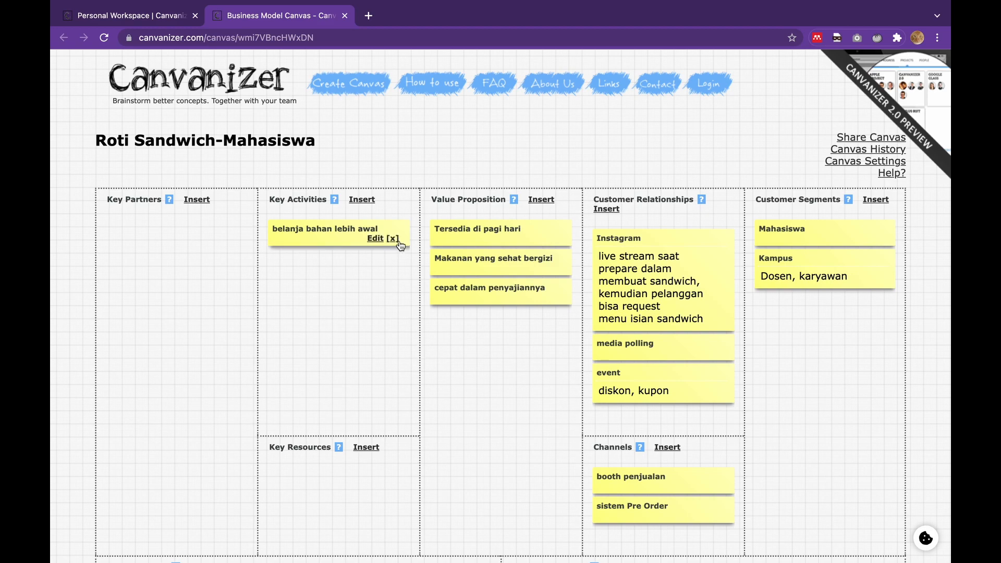
click(510, 268)
click(362, 200)
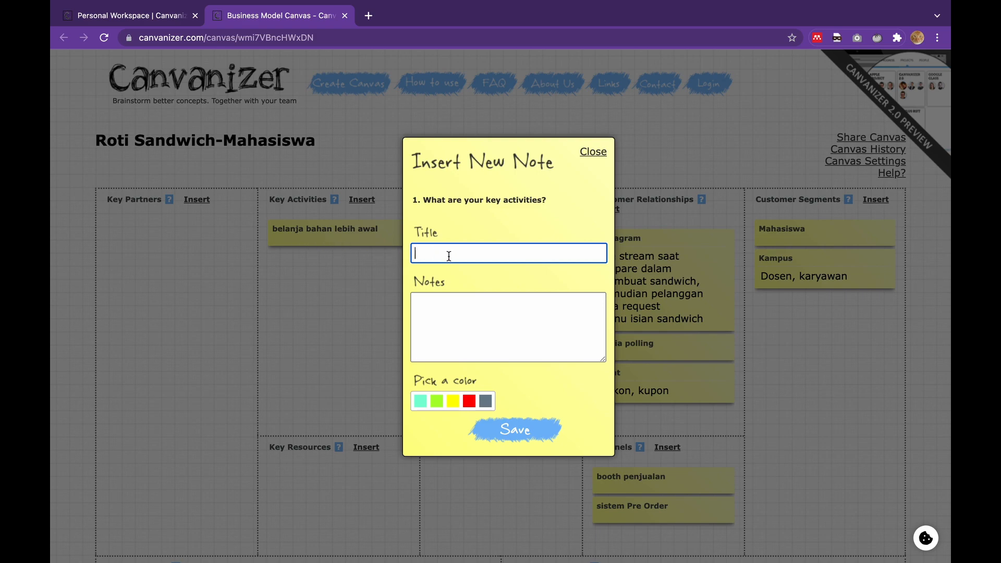
text(menyediakan sayuran )
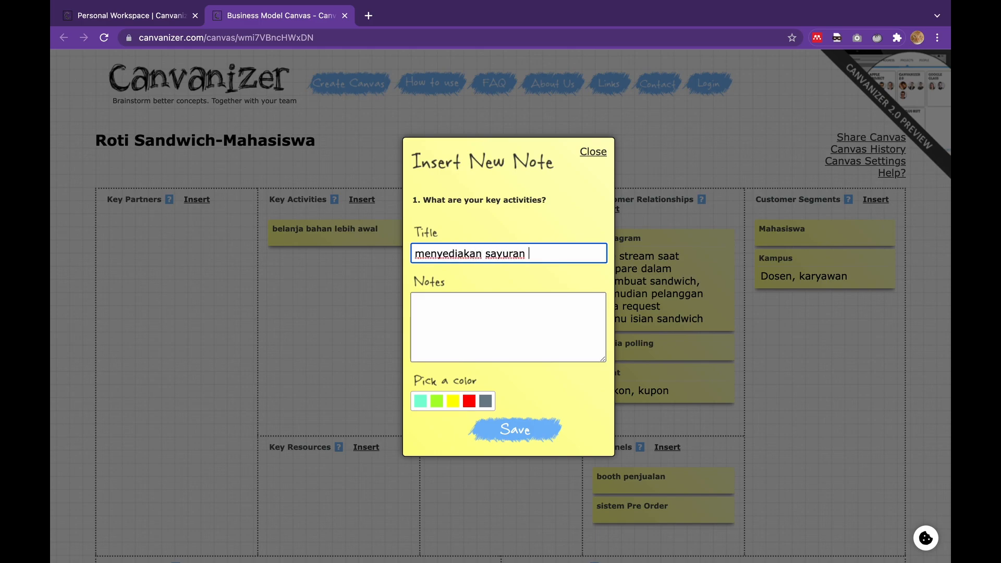
text(yang sehat)
key(Return)
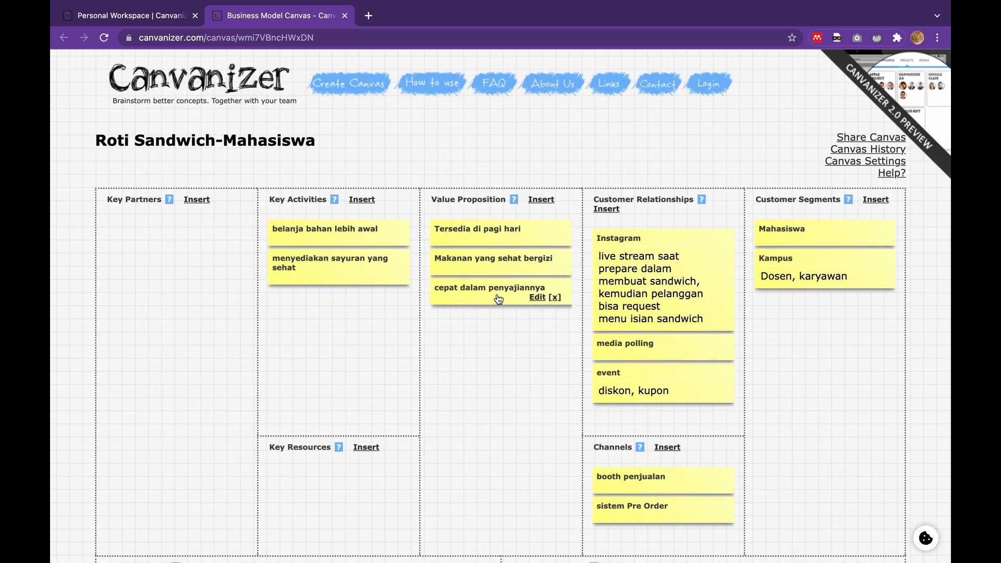
Add a Key Activities note titled "memasak" with no note text
click(365, 199)
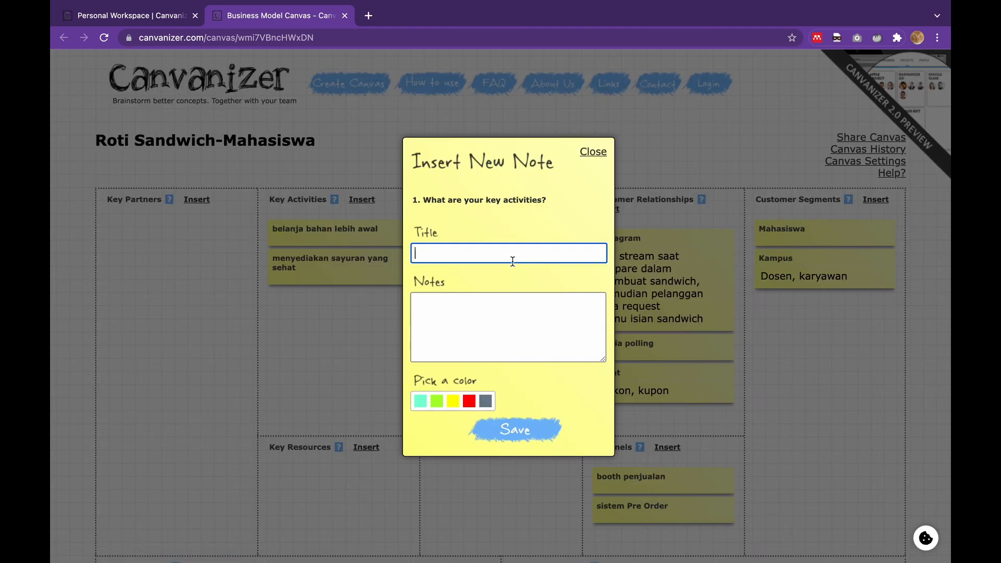
text(memasak)
key(Return)
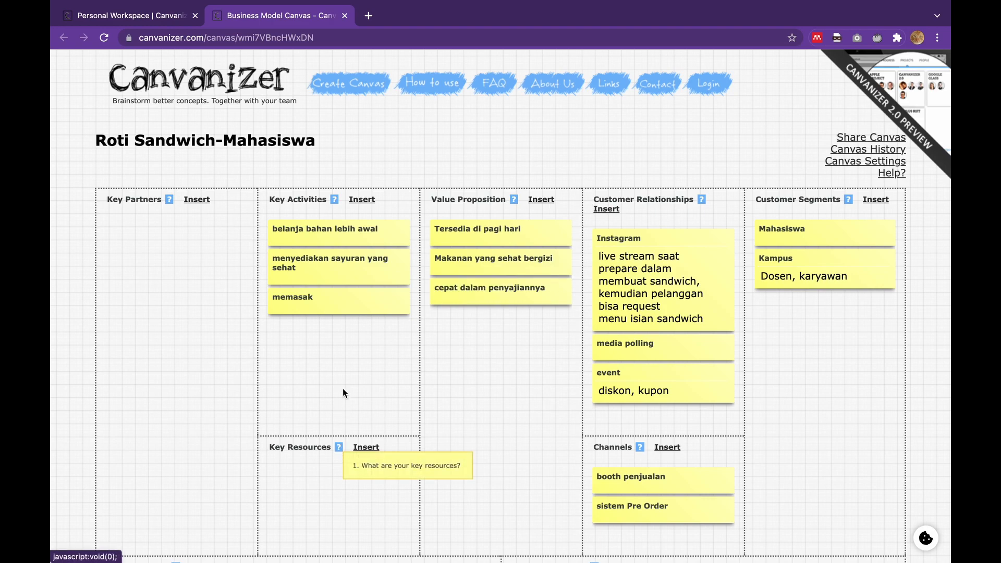
Add a Key Resources note titled "Petugas belanja" with no note text
scroll(343, 393, down, 2)
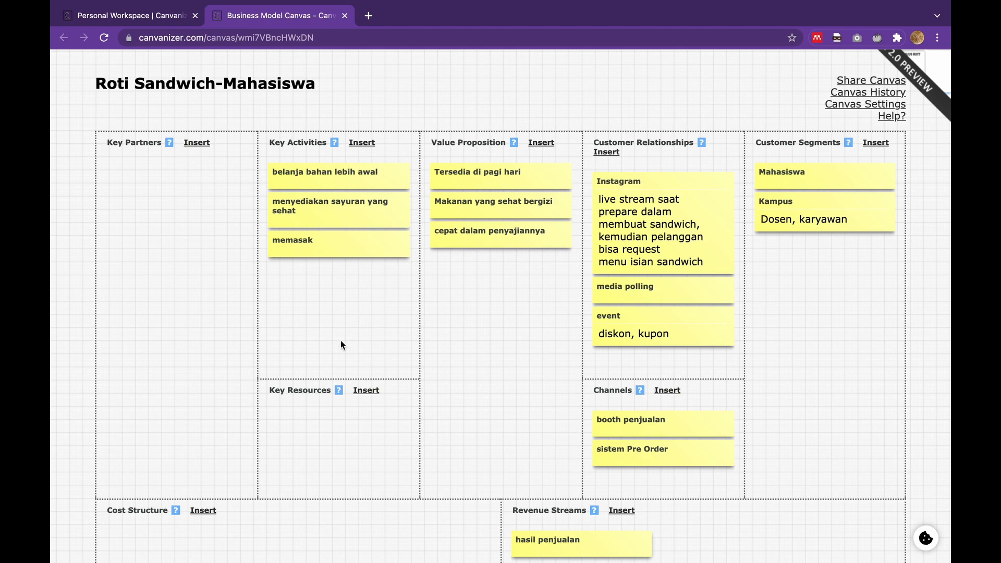
mouse_move(340, 396)
mouse_move(339, 391)
mouse_move(461, 182)
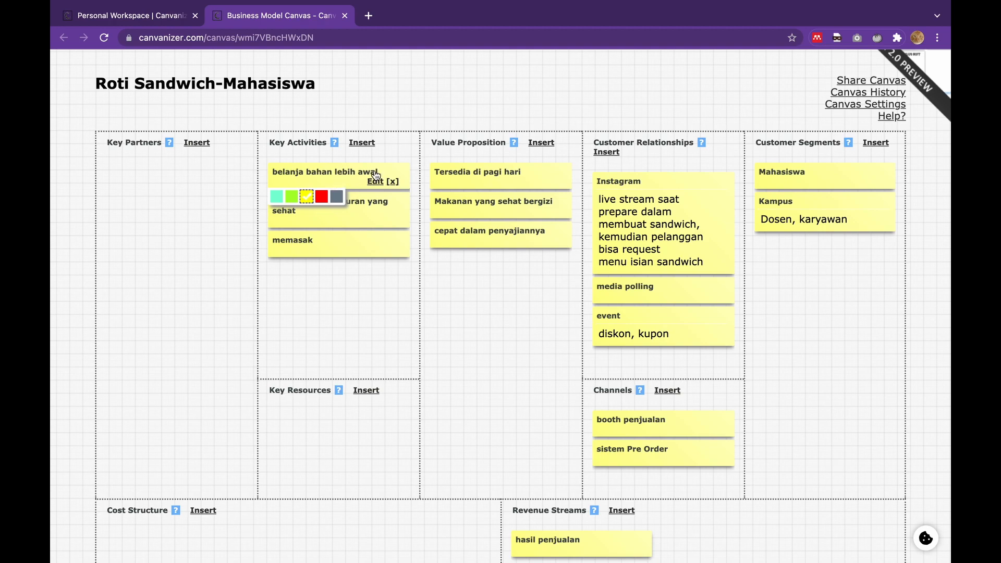
click(365, 391)
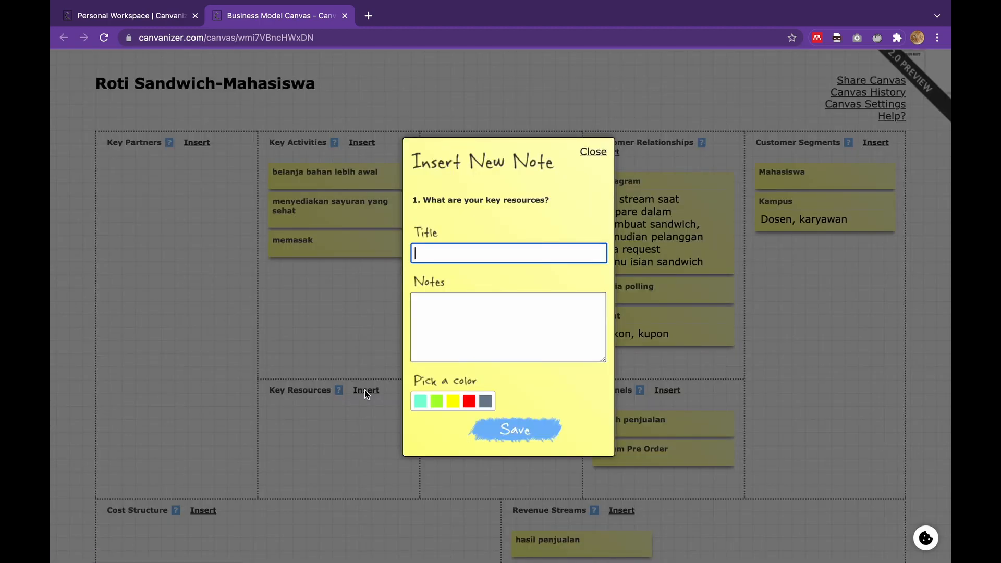
text(Petugas belanja)
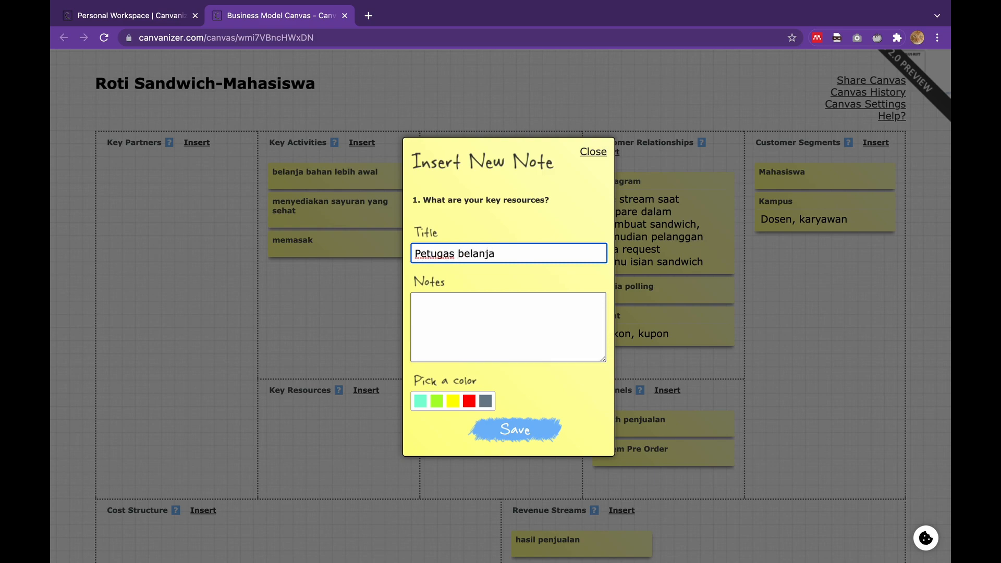
key(Return)
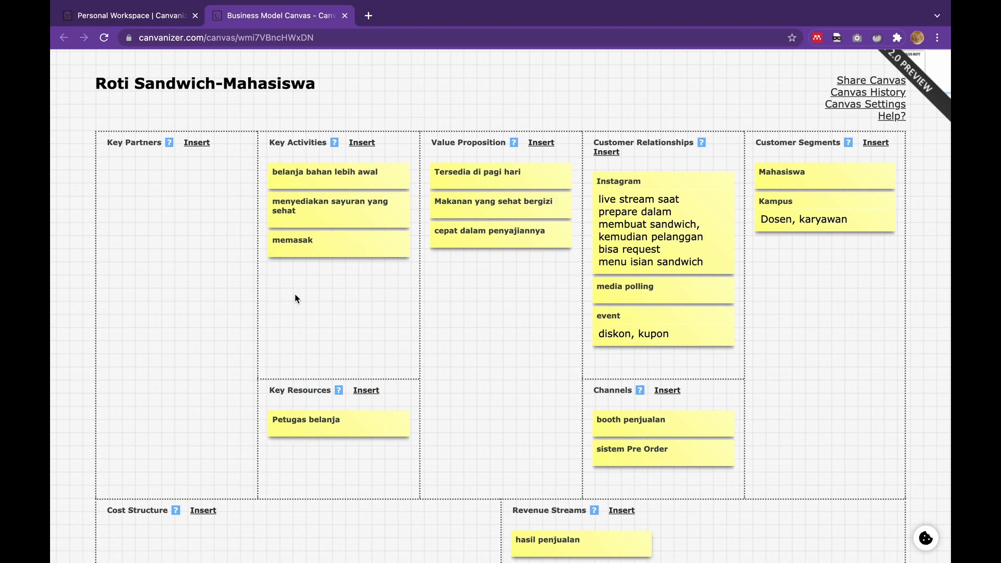
Add a Key Resources note titled "Lemari es" with no note text
mouse_move(355, 178)
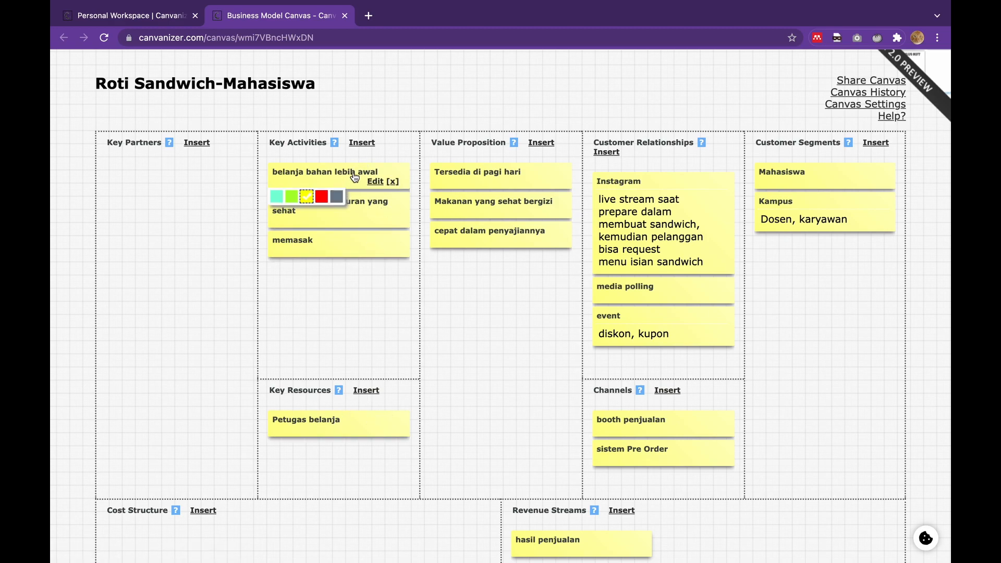
mouse_move(342, 253)
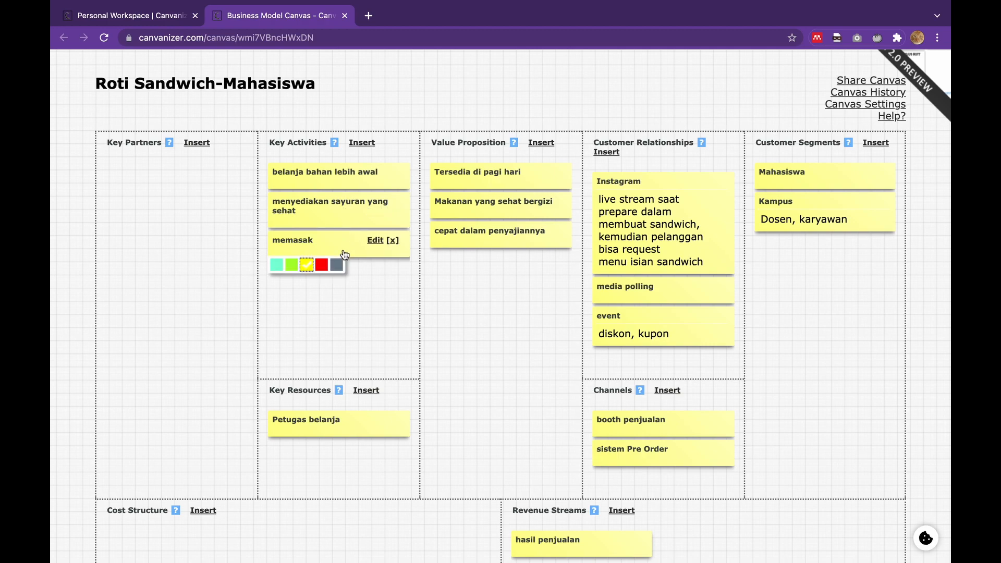
mouse_move(358, 200)
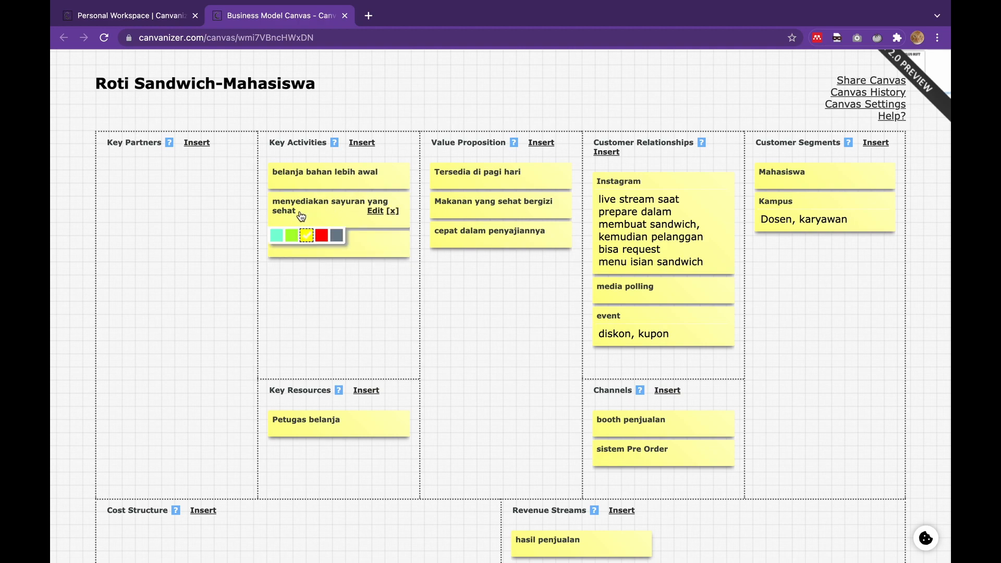
mouse_move(496, 214)
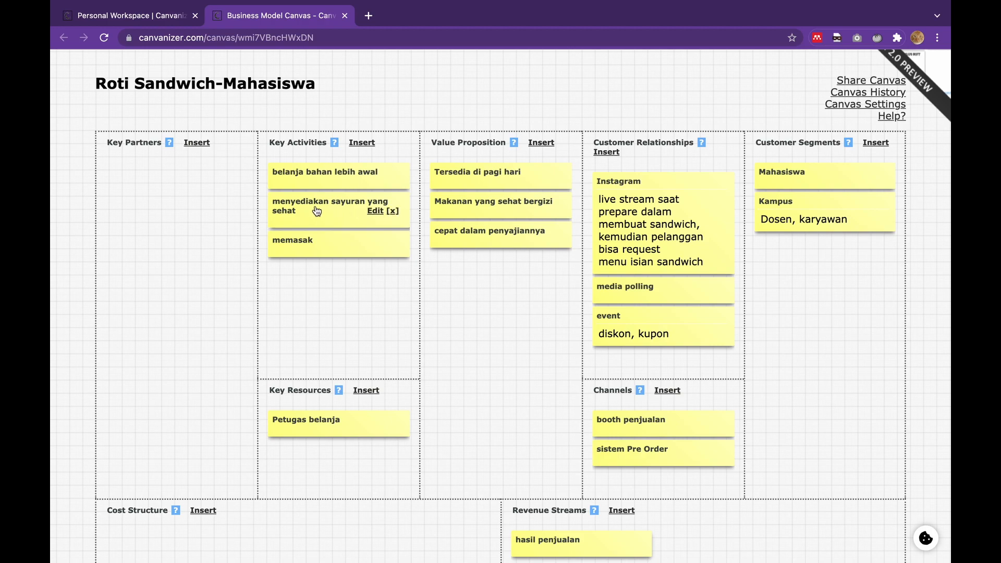
mouse_move(307, 208)
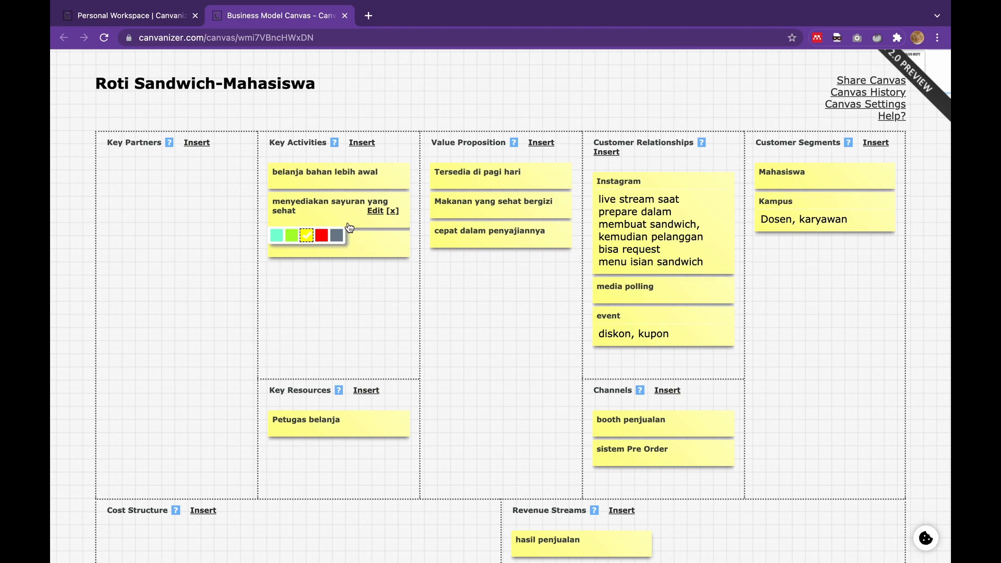
click(358, 392)
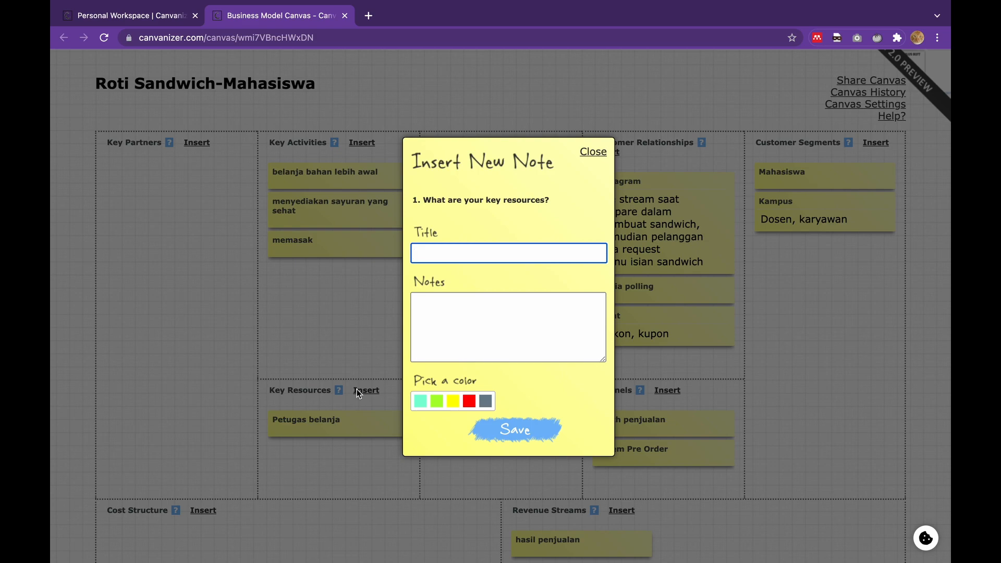
text(Lemari es)
key(Return)
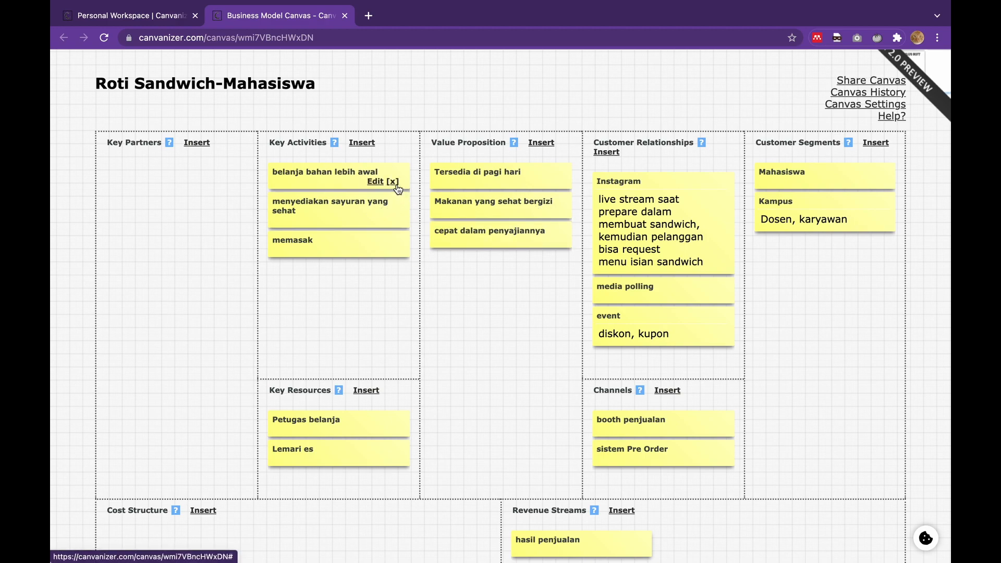
Start a new Key Resources note and give it the title "Bahan tidak cepat rusak"
mouse_move(398, 189)
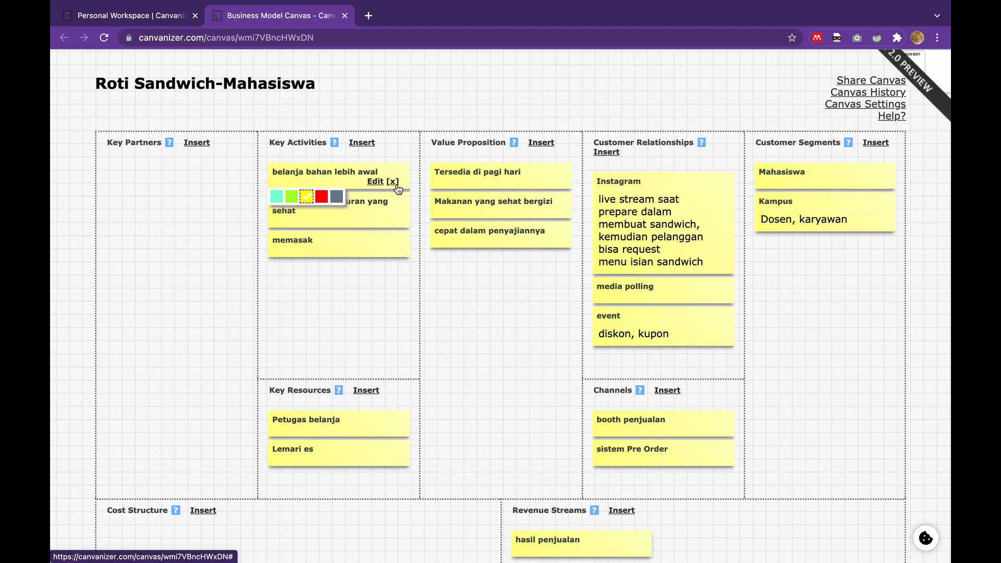
click(367, 393)
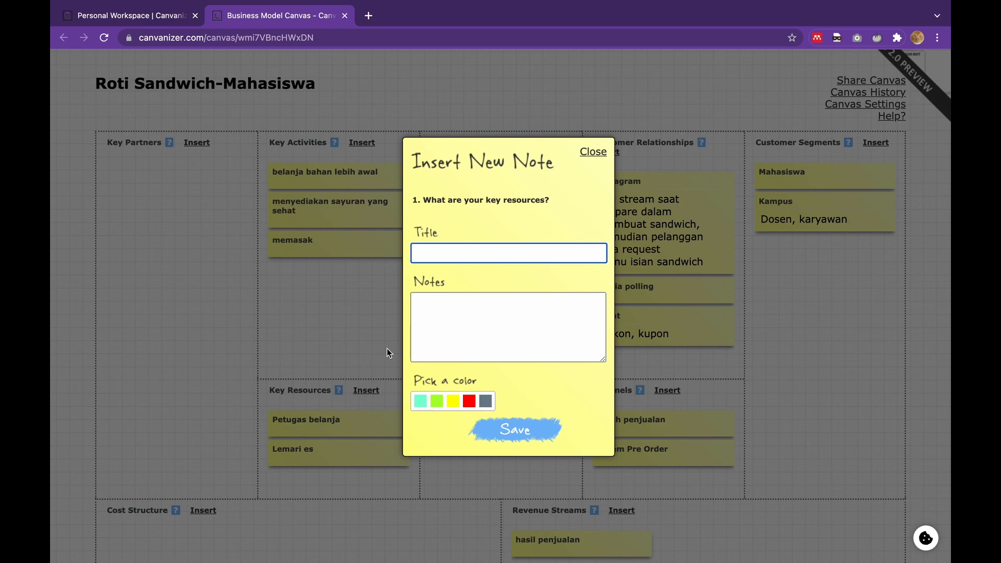
text(Bahan)
click(449, 341)
text(Ro)
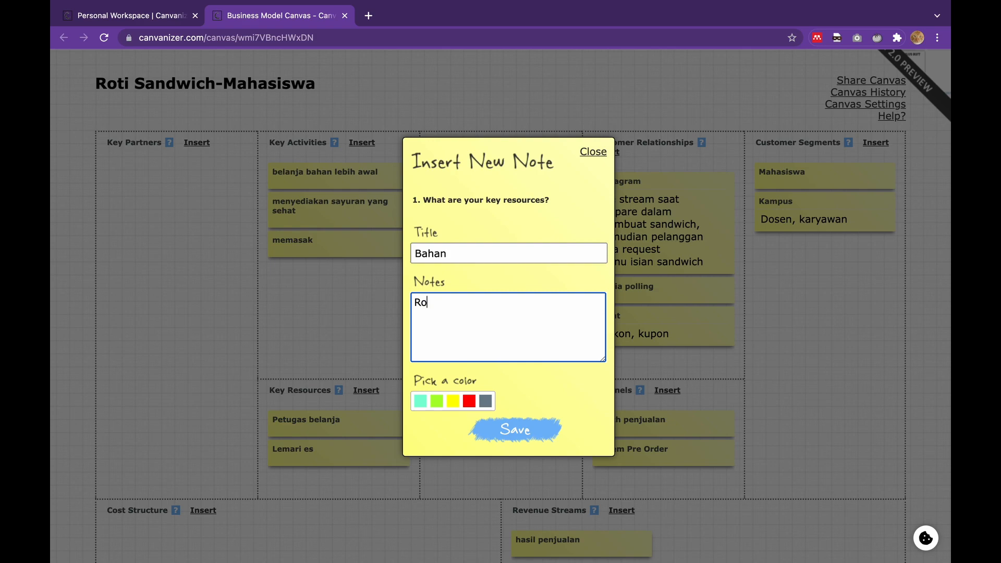
click(478, 256)
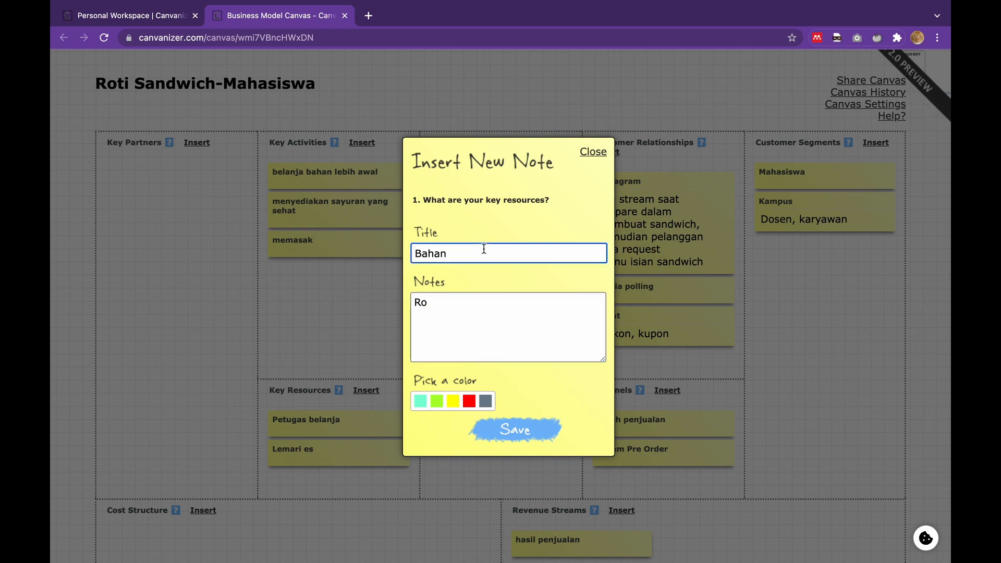
text(tahan)
key(BackSpace)
key(BackSpace)
key(BackSpace)
key(BackSpace)
key(BackSpace)
key(BackSpace)
text(#4)
key(BackSpace)
key(BackSpace)
text(tidak cepat rusak)
Complete the note text as "Roti tawar, keju, mentega . dll" and save the Key Resources note
key(Tab)
text(ti tawar)
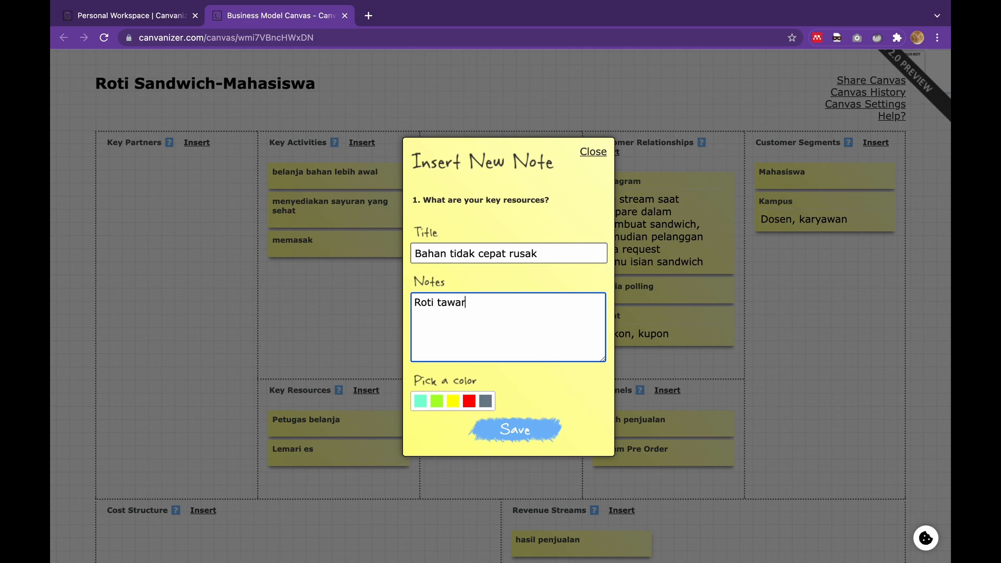
text(, keju, mentegea)
key(BackSpace)
key(BackSpace)
text(a)
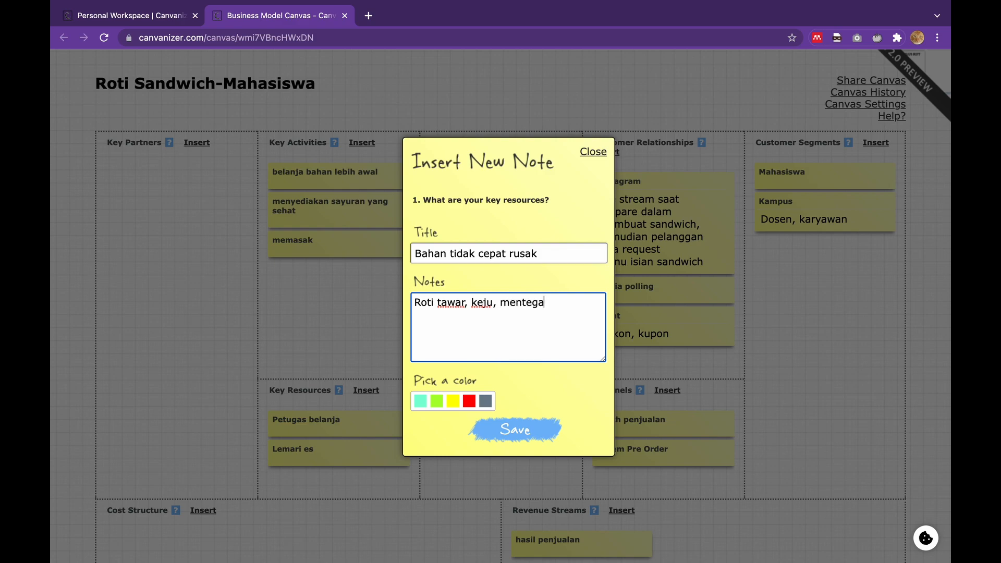
text( . dll)
key(Return)
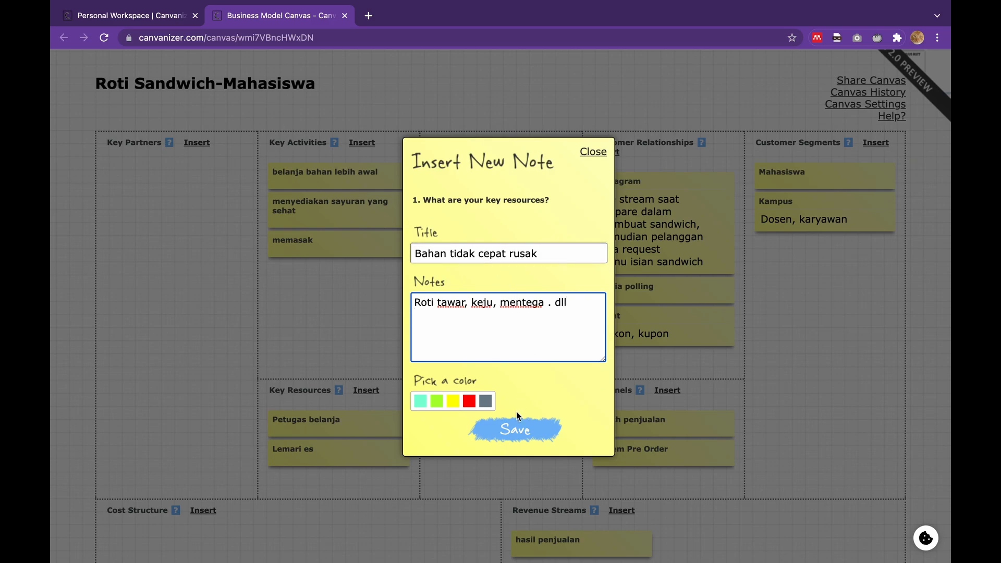
click(515, 432)
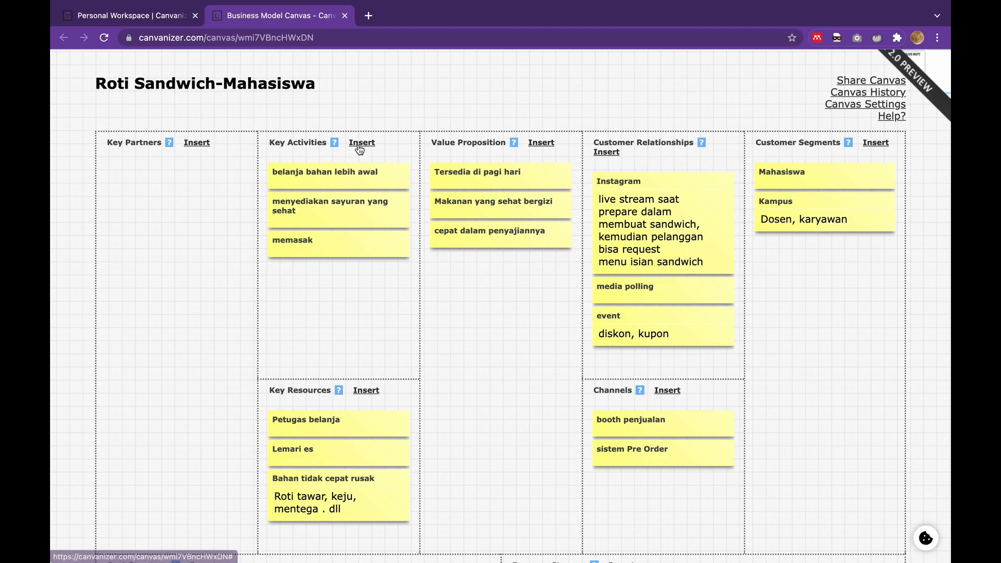
Add a Key Resources note titled "Sayuran" with no note text
click(366, 391)
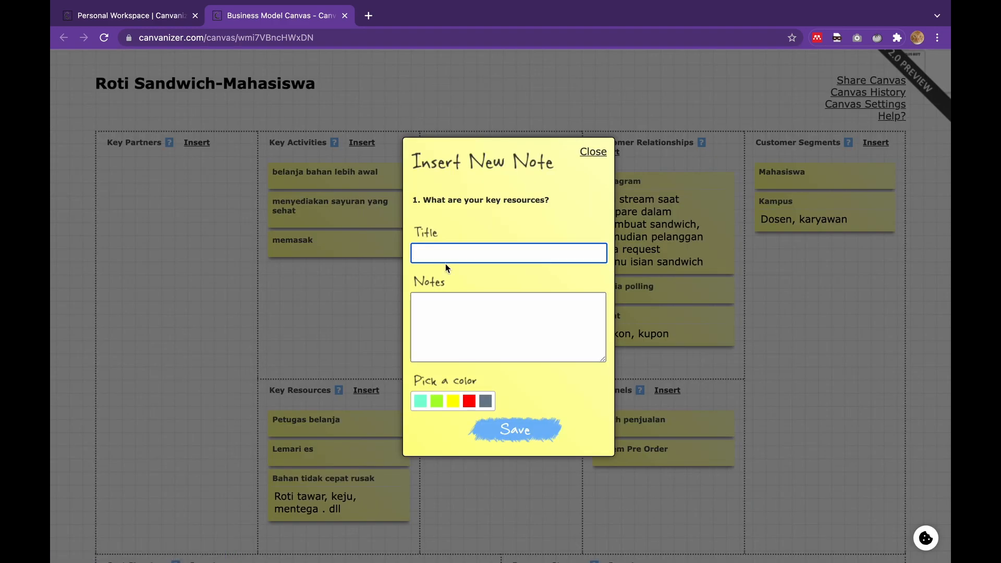
text(SAYURAN)
key(BackSpace)
key(BackSpace)
key(BackSpace)
key(BackSpace)
key(BackSpace)
key(BackSpace)
text(ayuran)
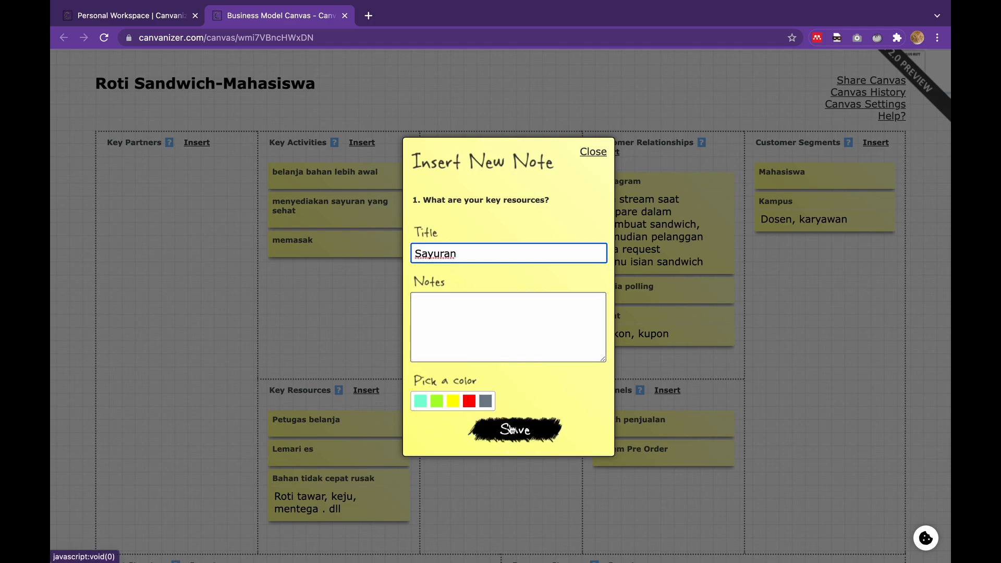
click(510, 429)
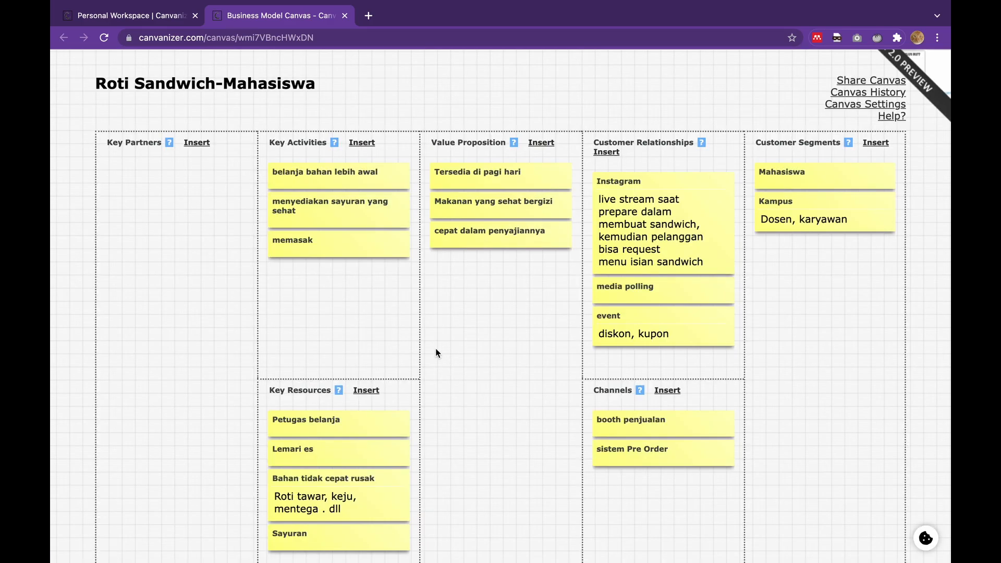
scroll(421, 324, down, 3)
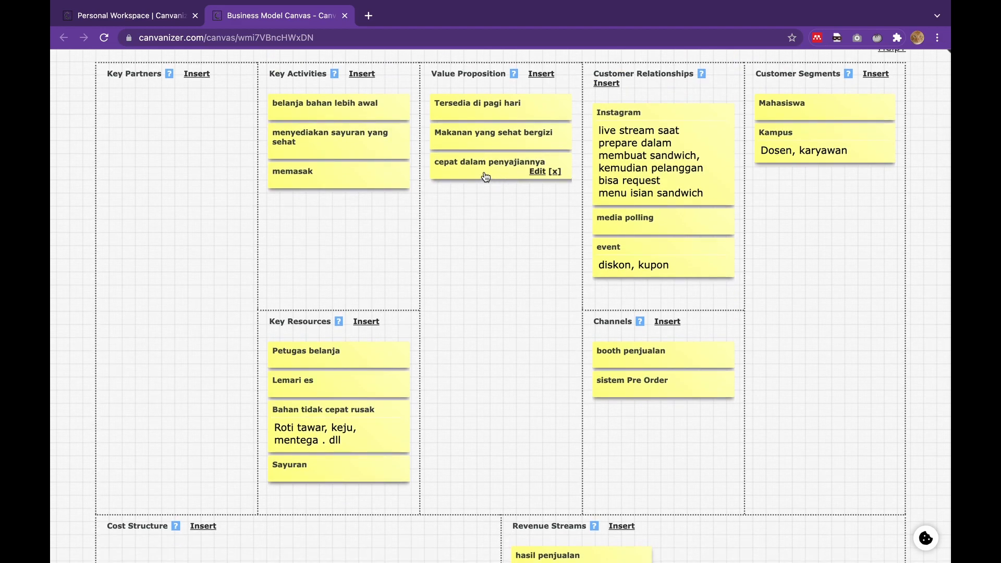
Start a new Key Resources note
click(337, 192)
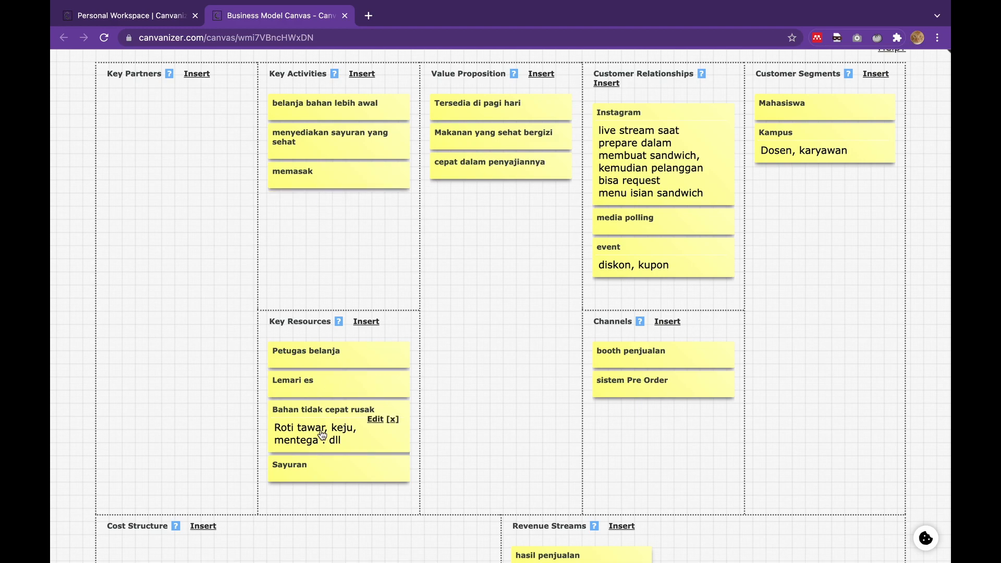
click(373, 321)
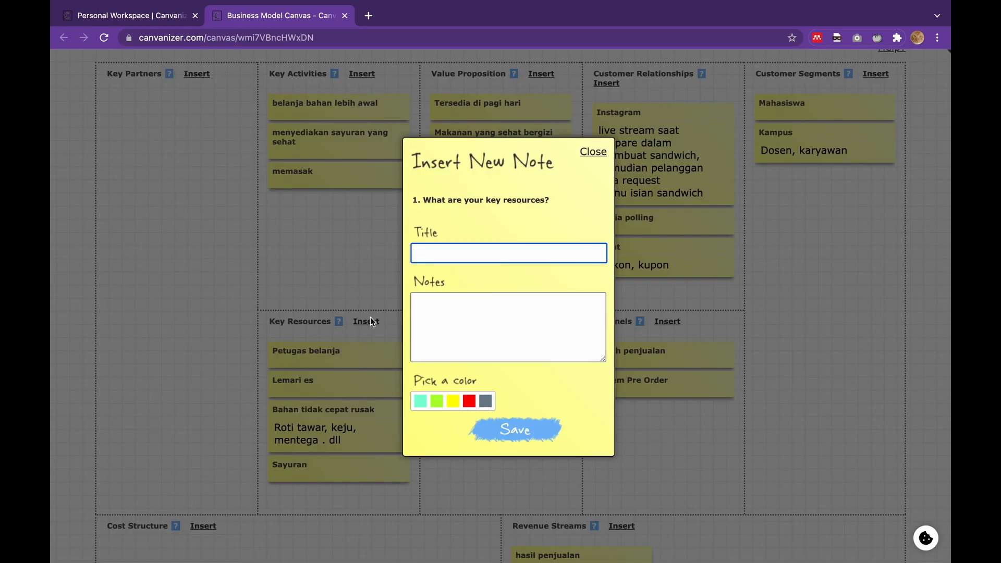
click(508, 255)
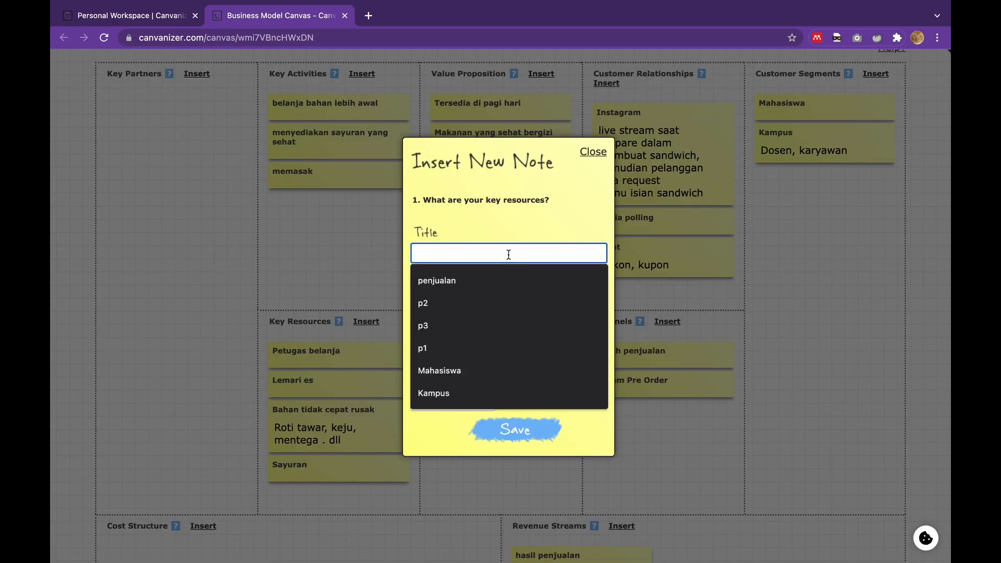
text(Pemanggang)
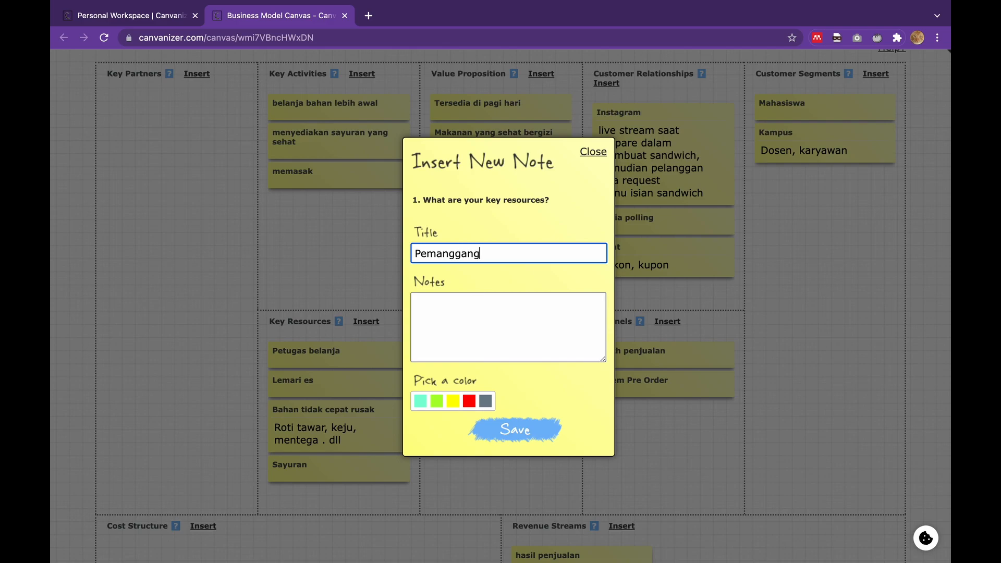
key(BackSpace)
key(BackSpace)
key(BackSpace)
key(BackSpace)
key(BackSpace)
key(BackSpace)
key(BackSpace)
key(BackSpace)
key(BackSpace)
key(BackSpace)
Title the Key Resources note "Peralatan masak", enter "Pemanggang, wajan, kompor, oven dst." as its note text and save it
text(Peralatan masa)
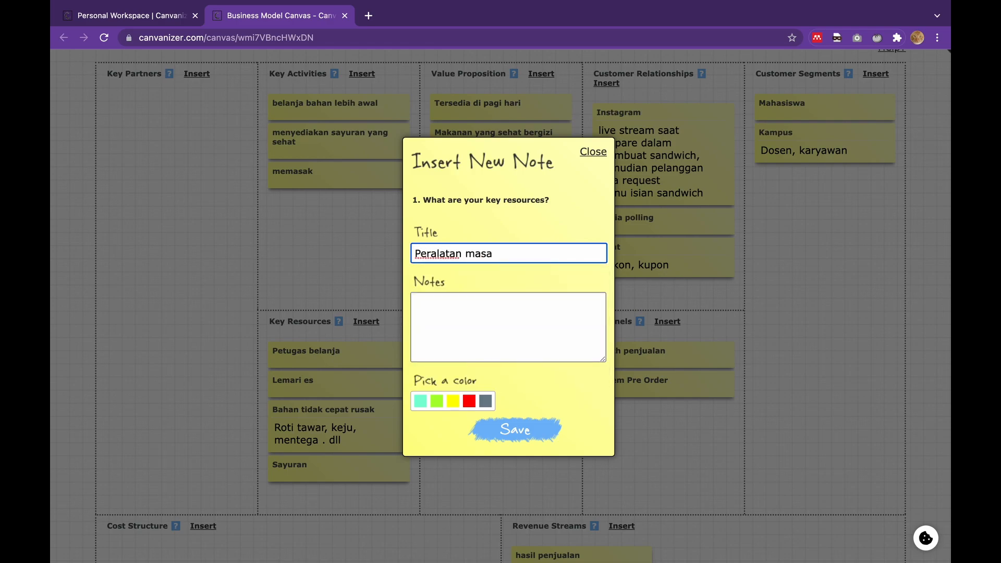
text(k)
key(Tab)
text(Pe)
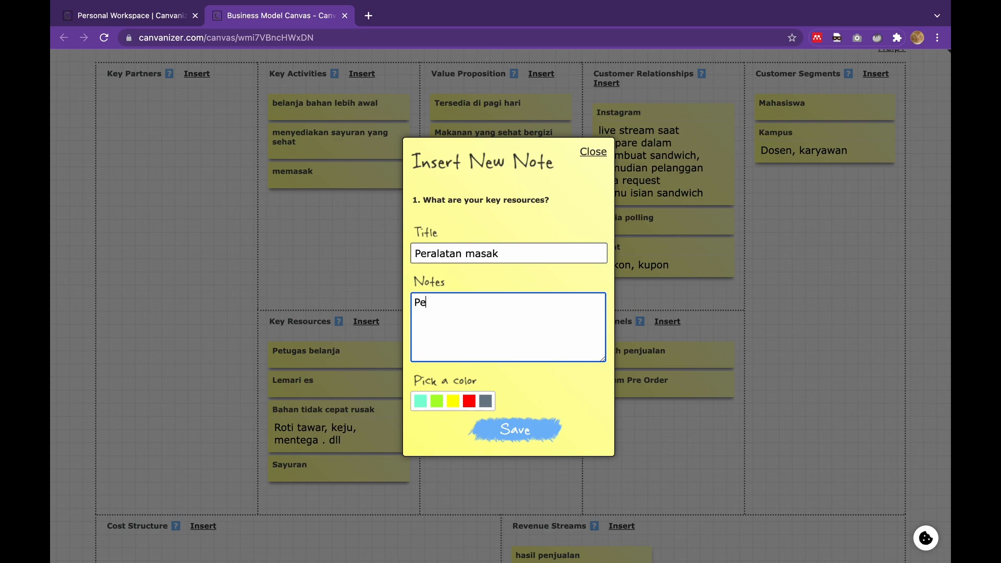
text(manggang,)
text(wajan)
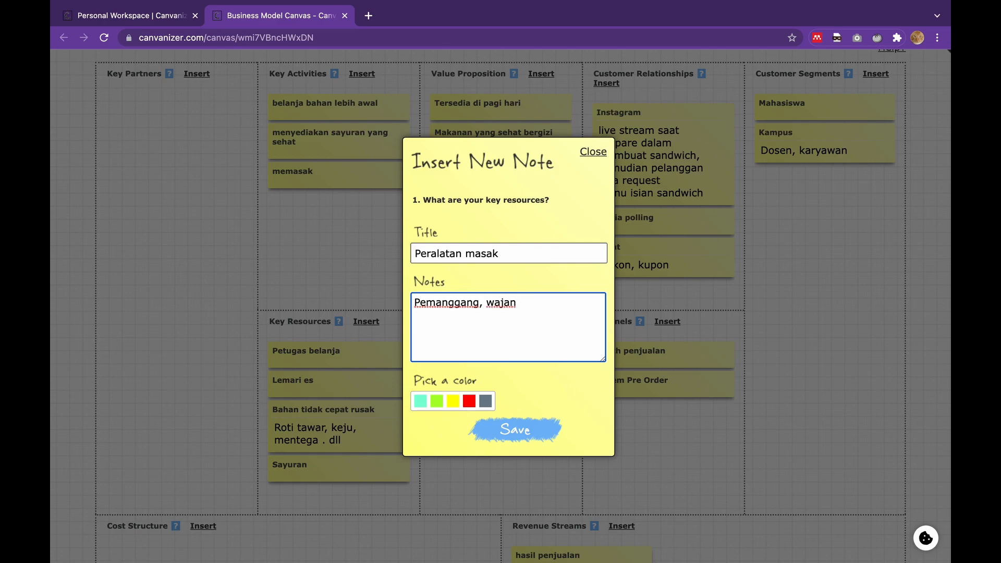
text(, kompor, oven dst.)
click(519, 432)
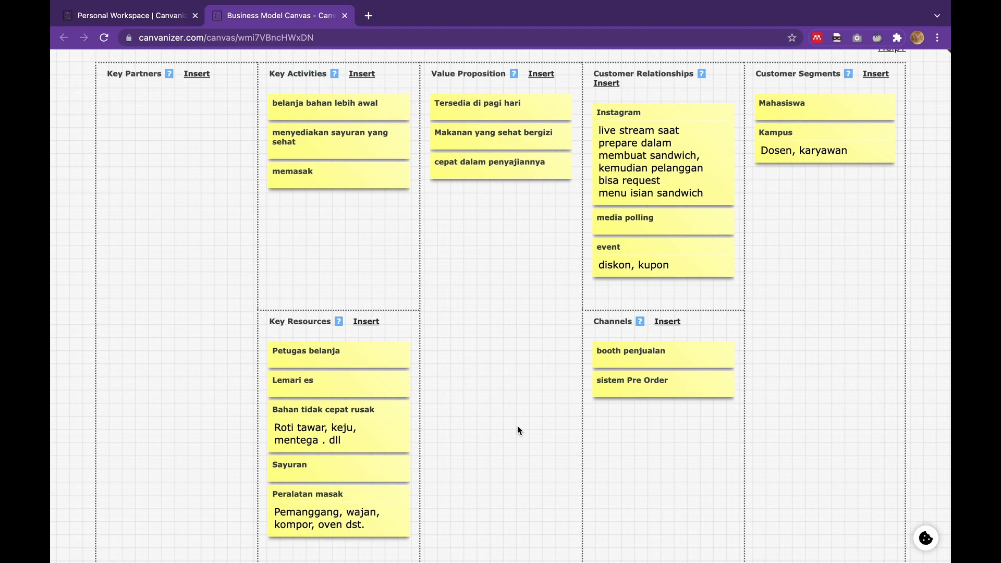
Add a Key Partners note titled "supplier sayur segar" with no note text
scroll(427, 397, down, 3)
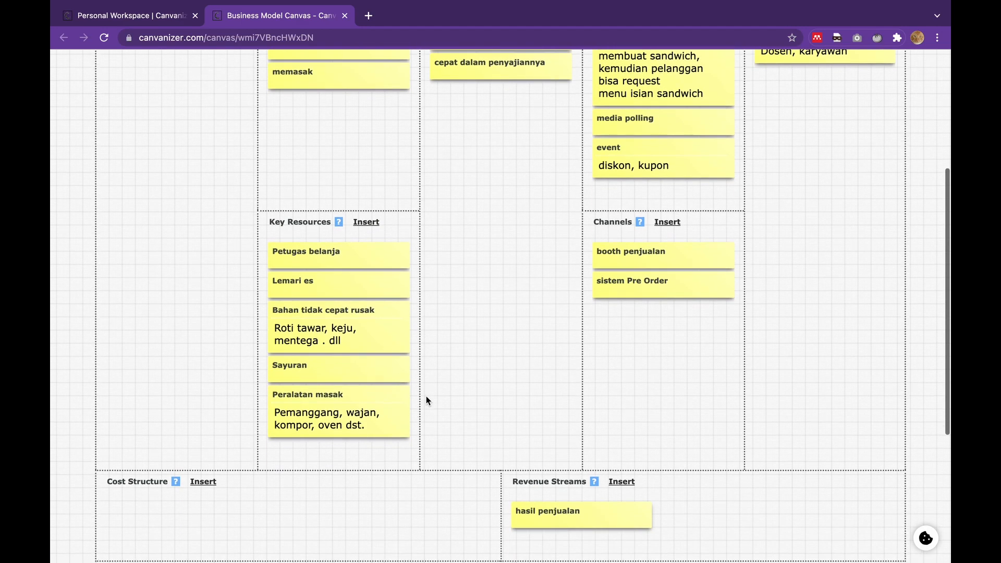
scroll(427, 400, up, 3)
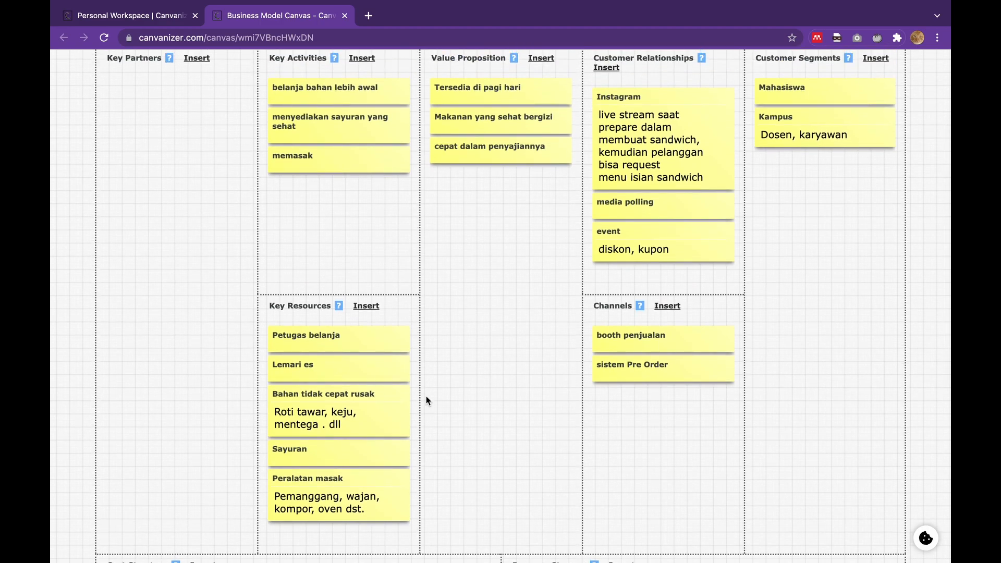
scroll(427, 400, up, 3)
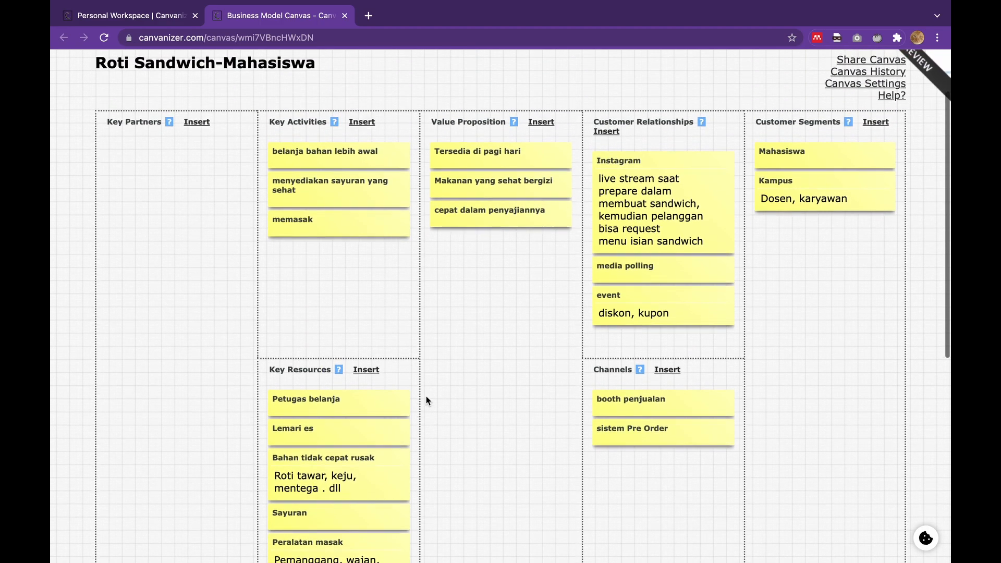
scroll(426, 400, down, 4)
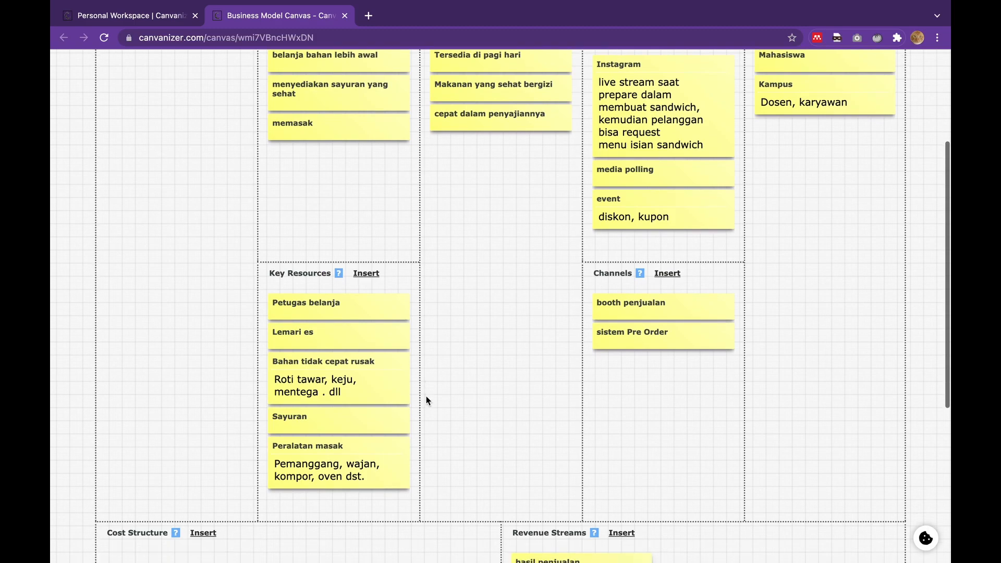
scroll(427, 396, up, 5)
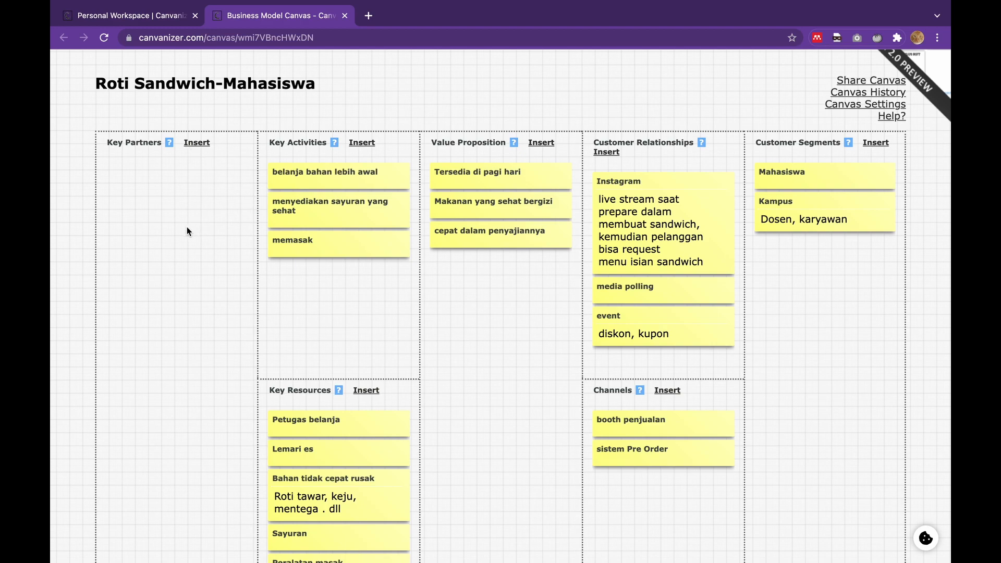
click(194, 143)
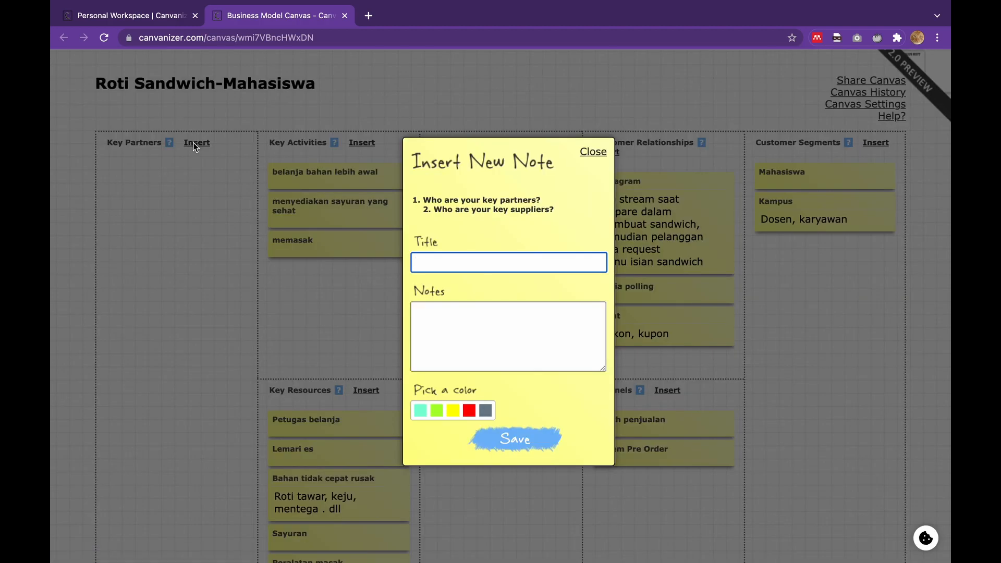
text(supplier sayur segar)
key(Return)
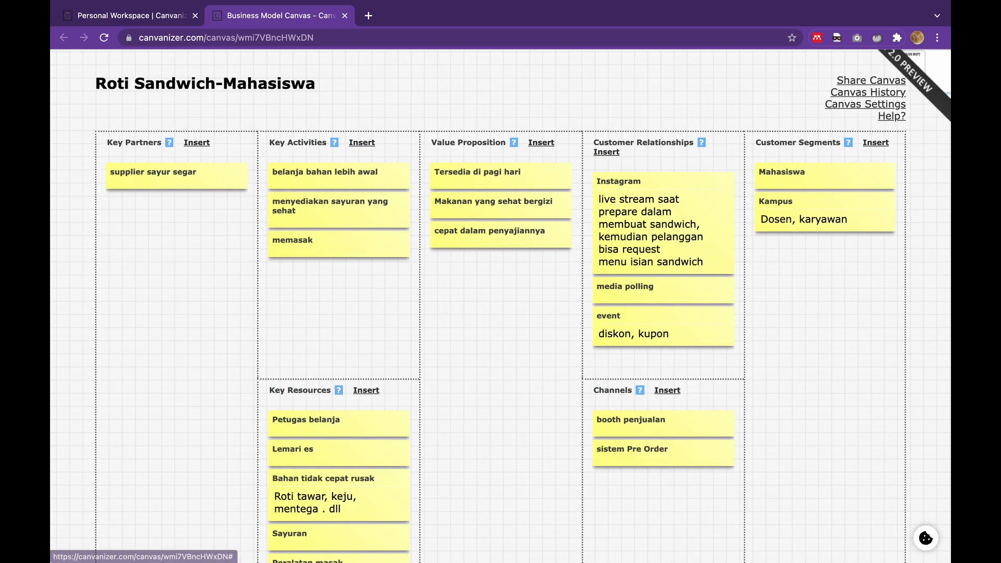
Add a Key Partners note titled "supplier bahan yang tidak cepat rusa" with no note text
click(197, 144)
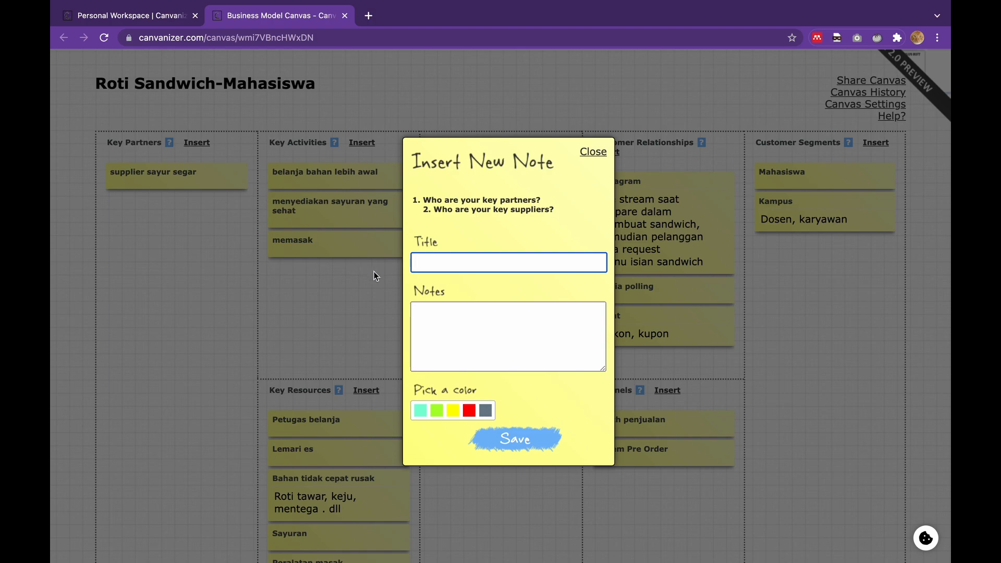
text(suplier)
key(BackSpace)
key(BackSpace)
key(BackSpace)
key(BackSpace)
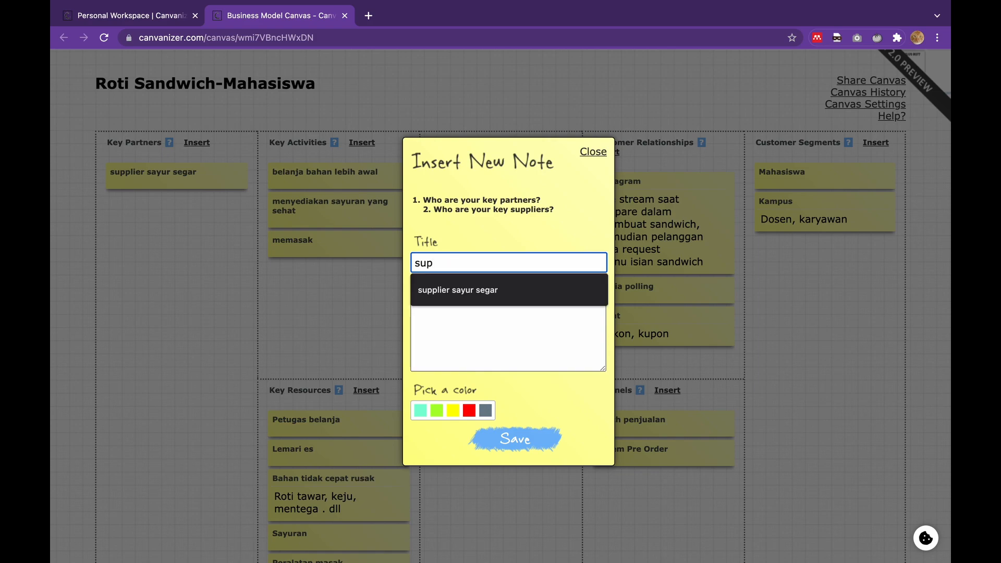
text(plier bahan yang tidak cepat rusa)
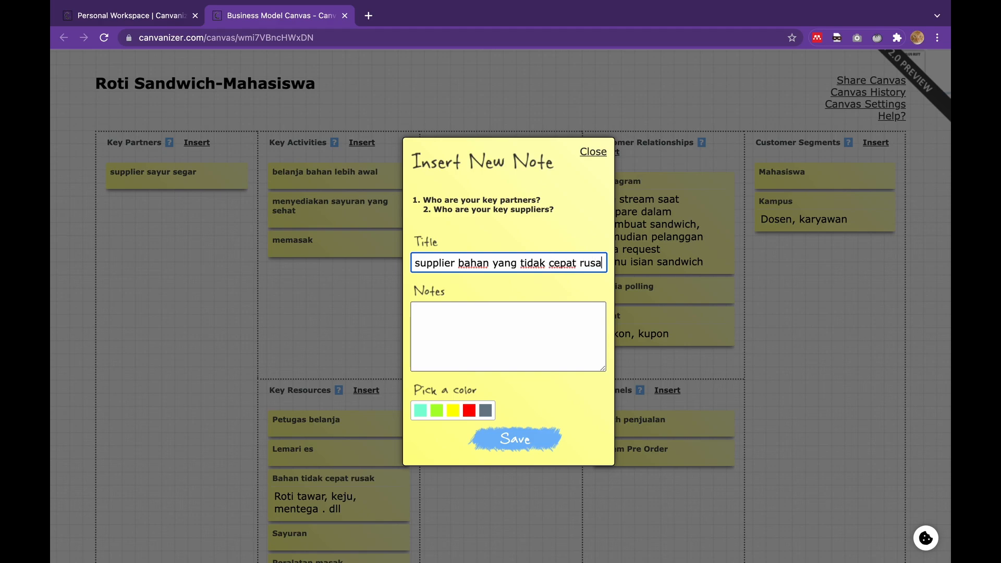
key(Return)
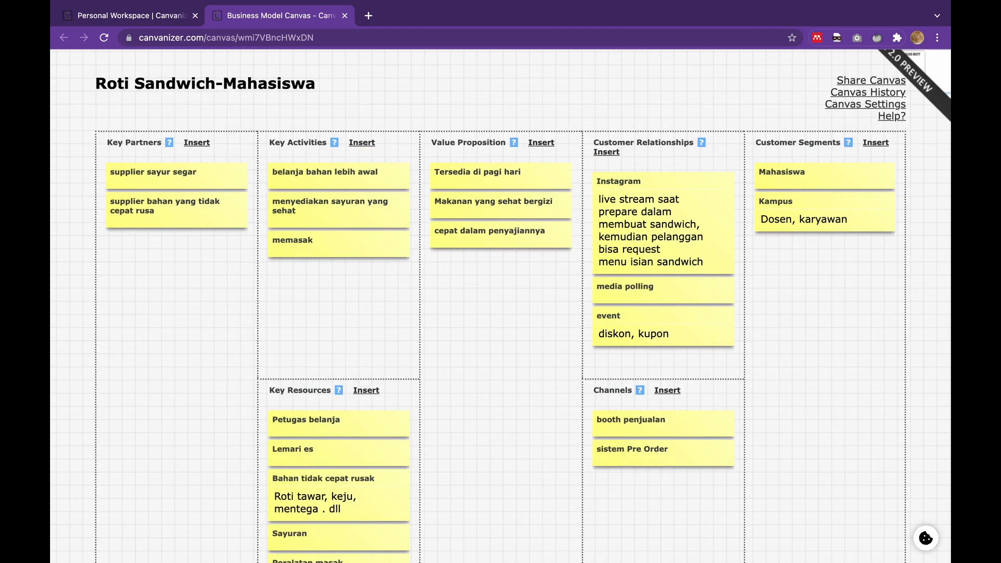
Start a new Key Partners note and give it the title "penyedia booth / kantin"
mouse_move(284, 504)
scroll(324, 277, down, 3)
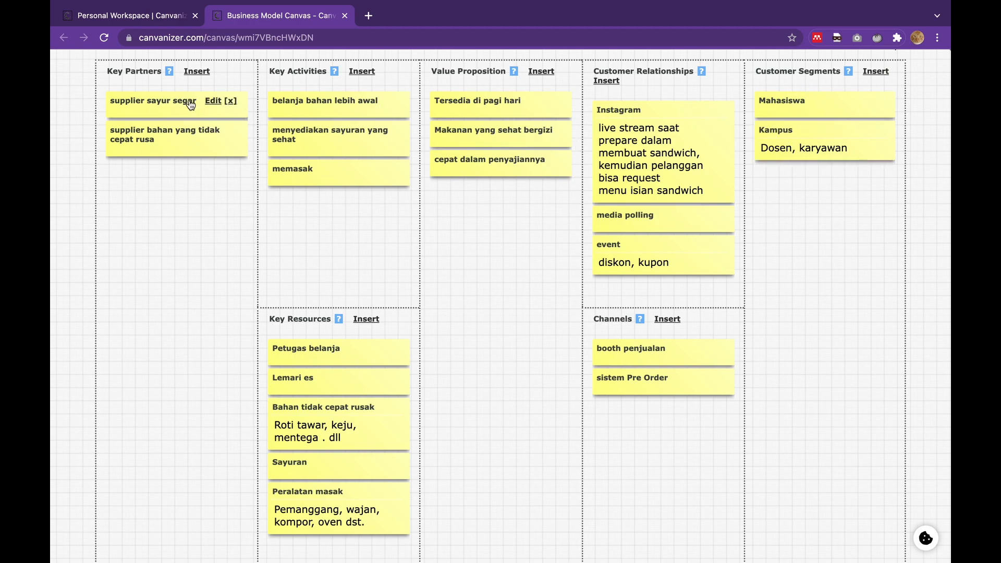
click(195, 72)
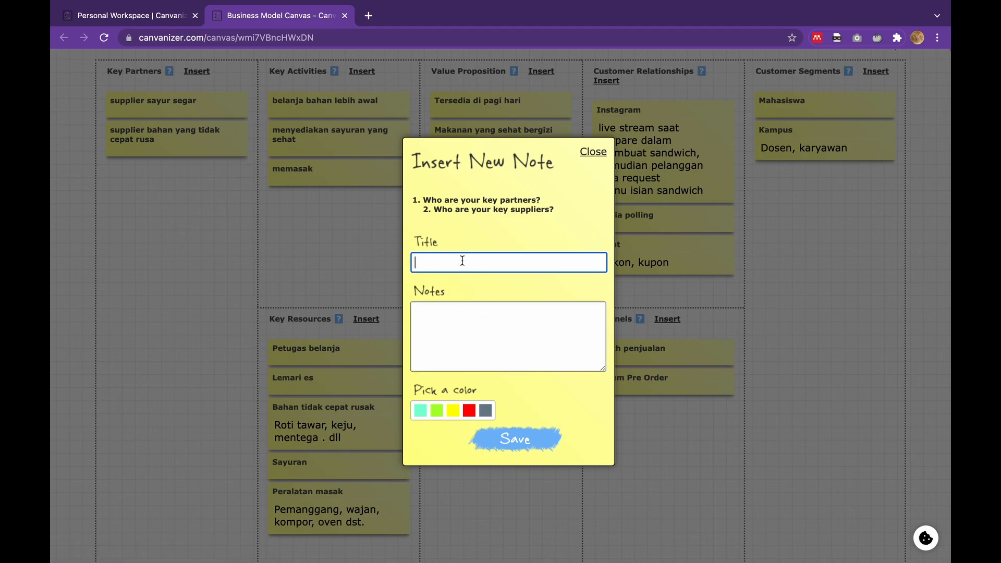
text(penydian)
key(BackSpace)
key(BackSpace)
key(BackSpace)
key(BackSpace)
text(edia booth / kantin)
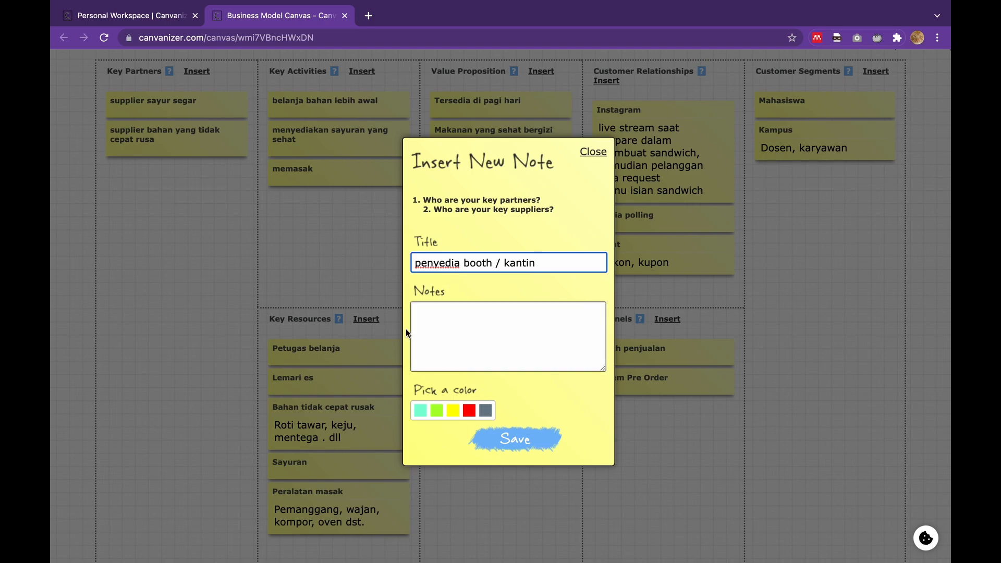
Enter "diijinkan / disediakan tempat berjualan" as the note text and save the Key Partners note
click(432, 316)
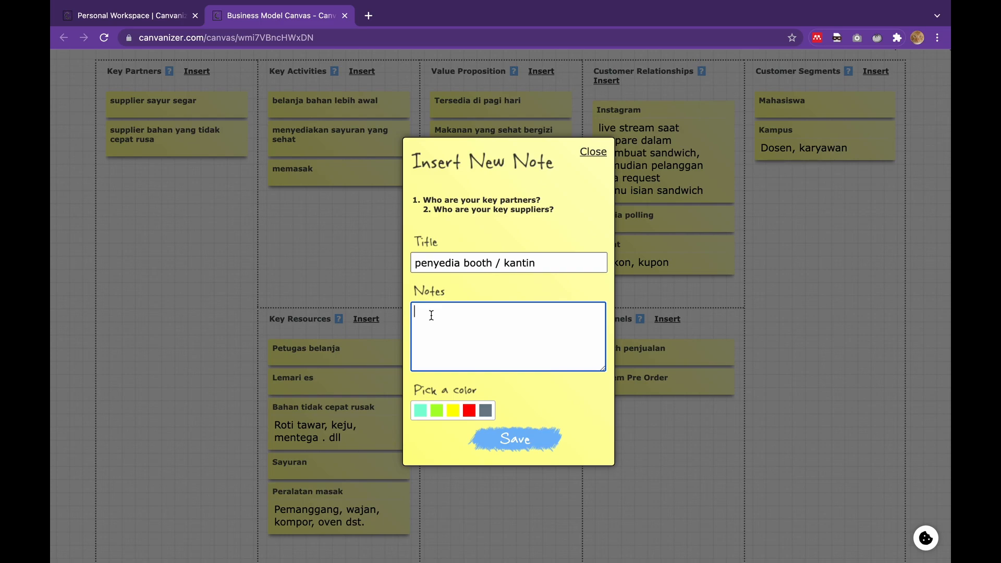
text(diijinkan / disediakan tempa)
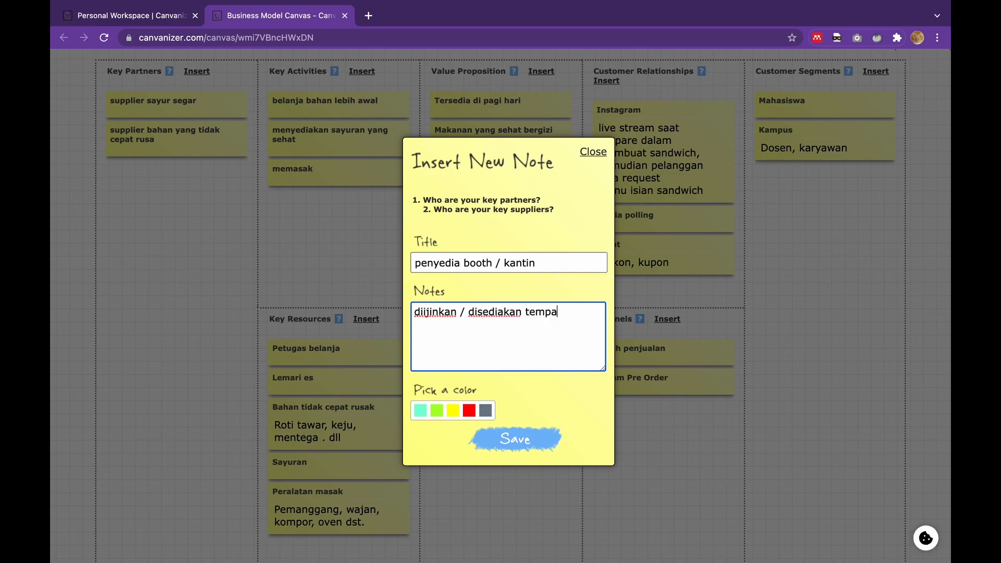
text(t berjualan)
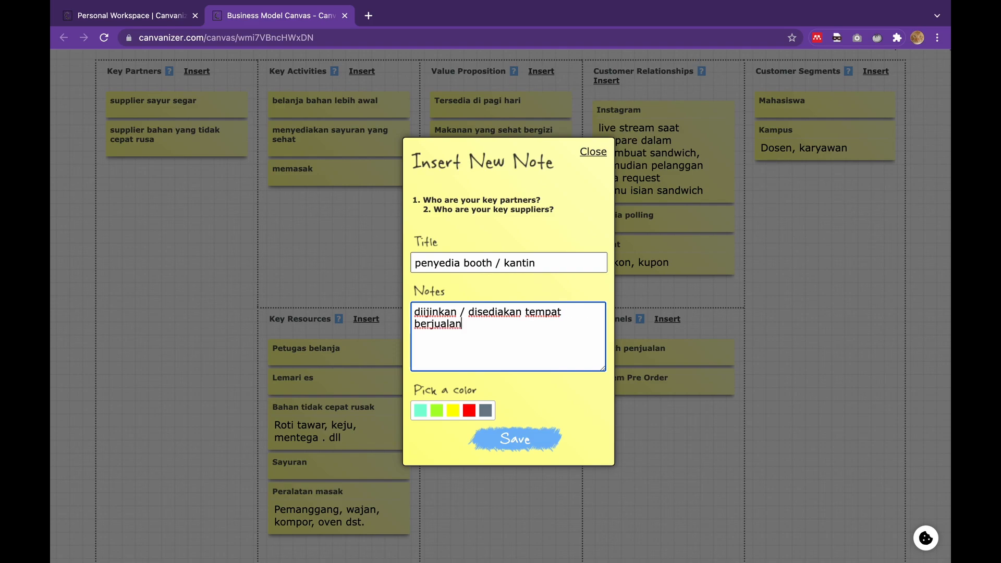
click(499, 438)
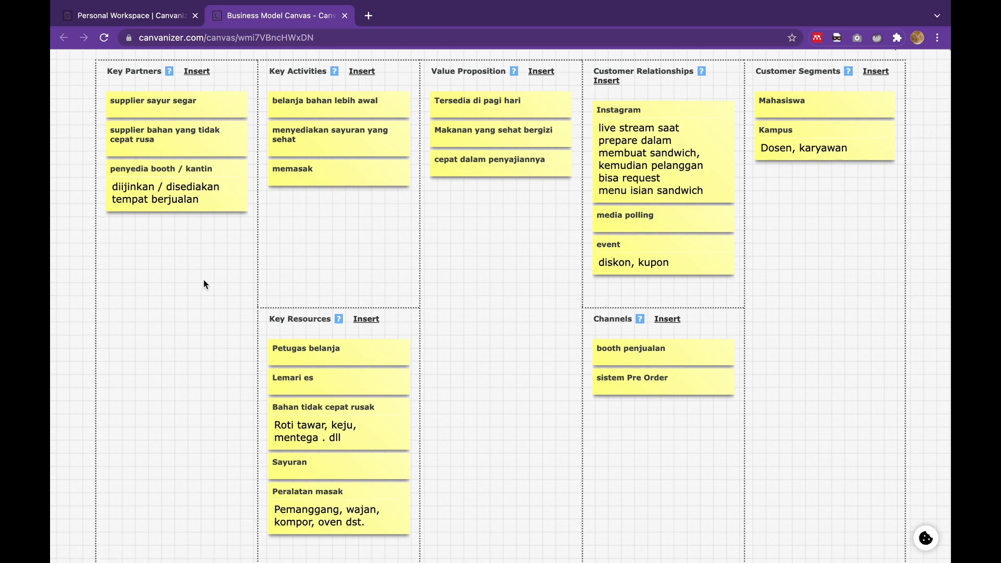
scroll(203, 282, down, 2)
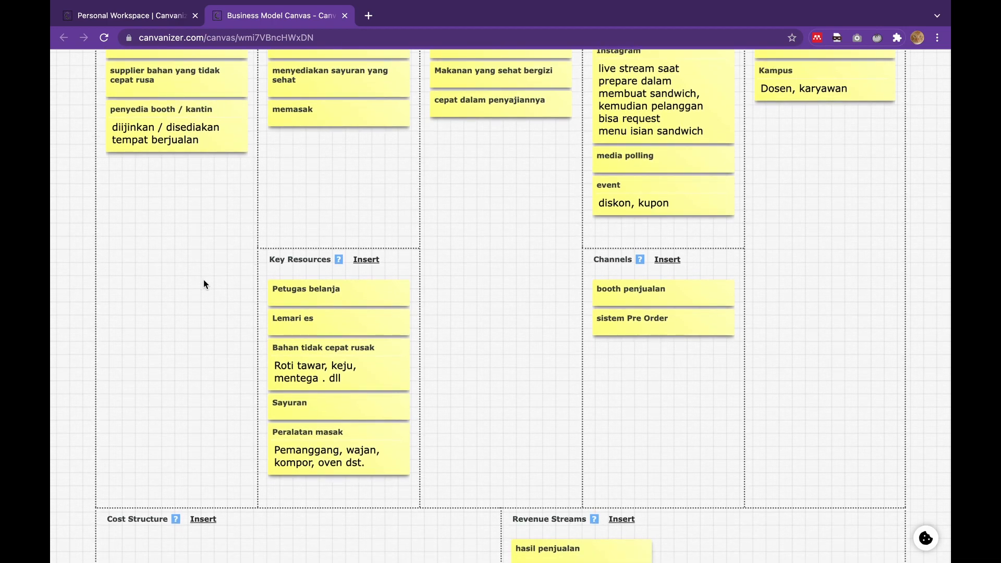
scroll(204, 282, up, 3)
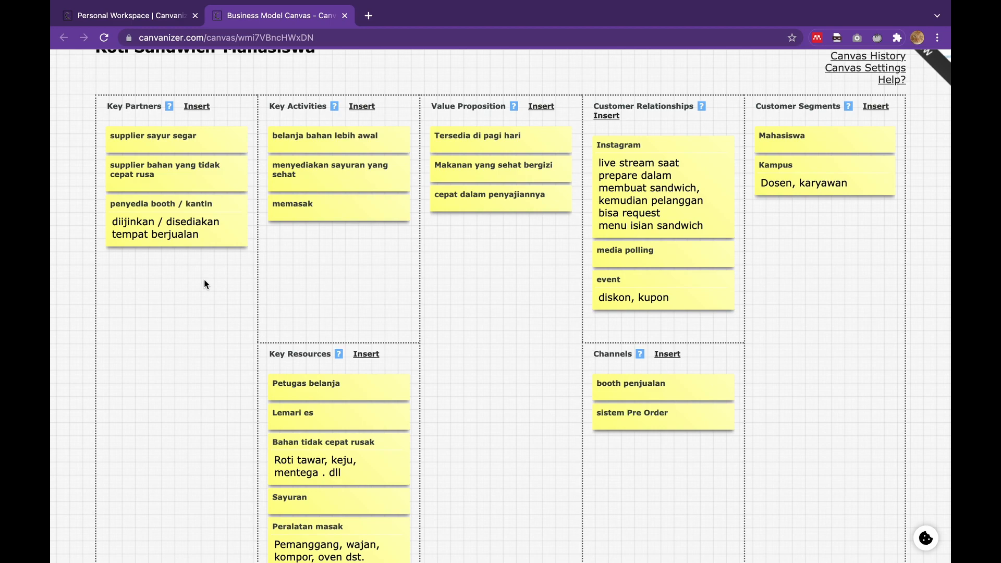
mouse_move(639, 141)
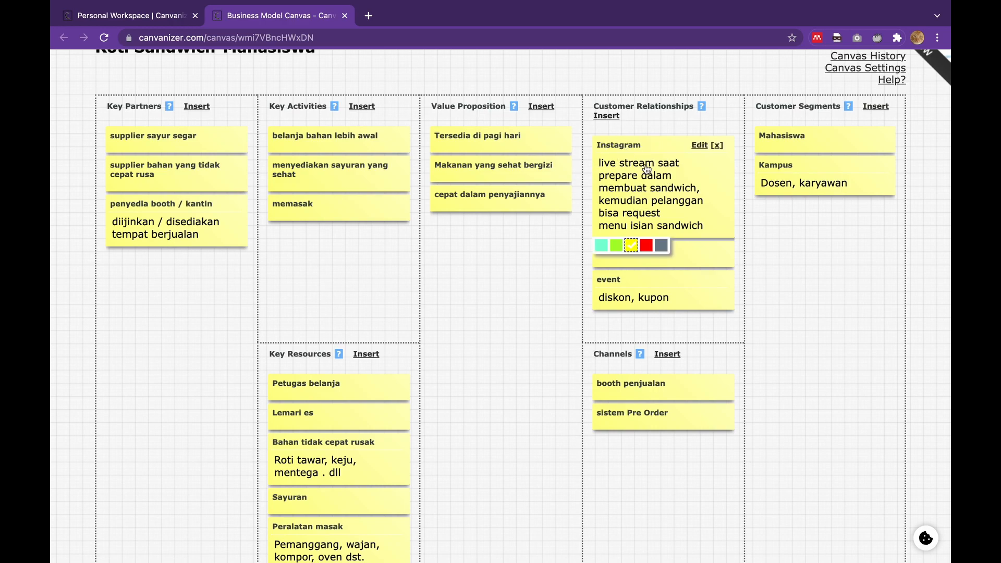
mouse_move(680, 284)
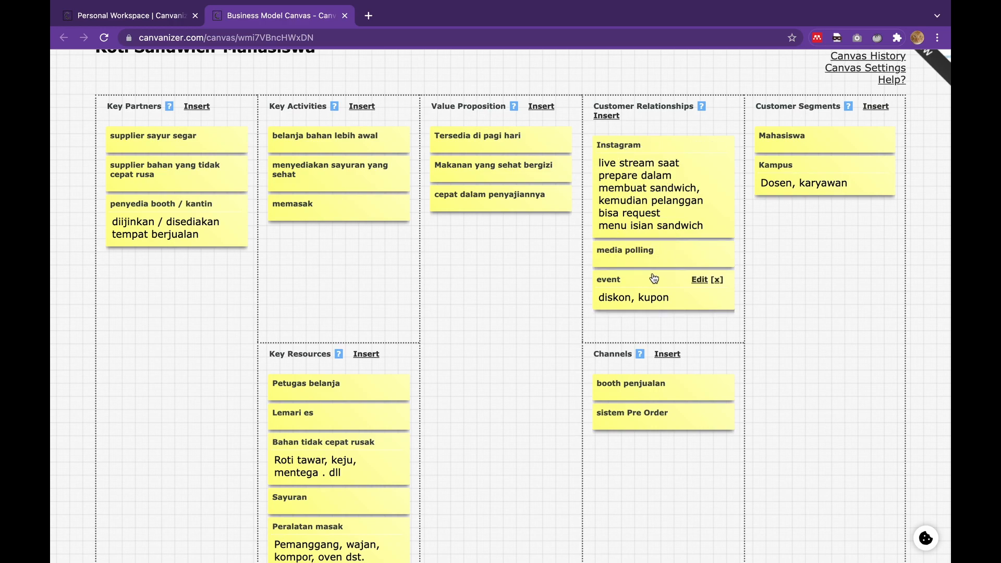
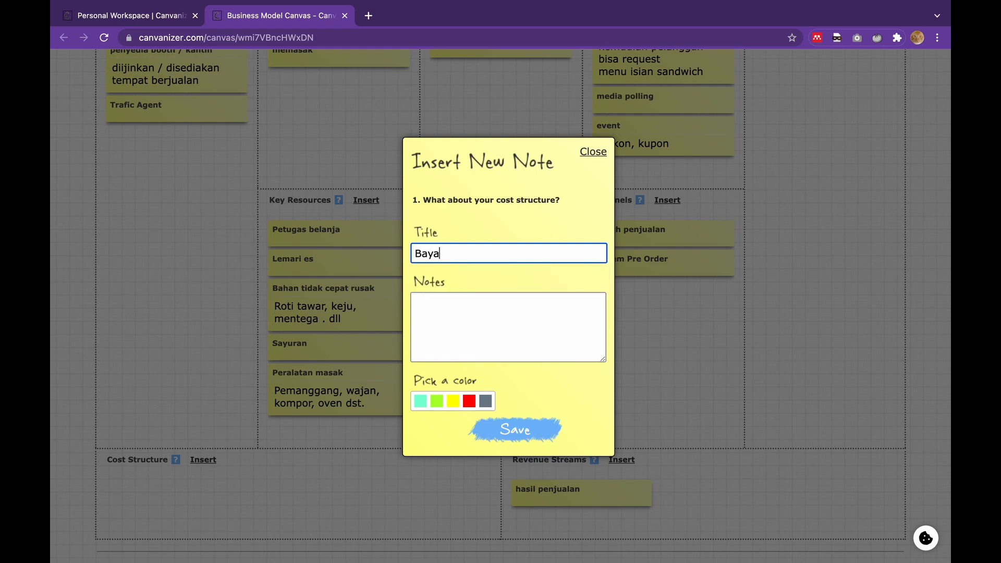
Add two Cost Structure notes titled "Biaya listrik" and "biaya bahan", both with no note text
text(iaya listrik)
key(Return)
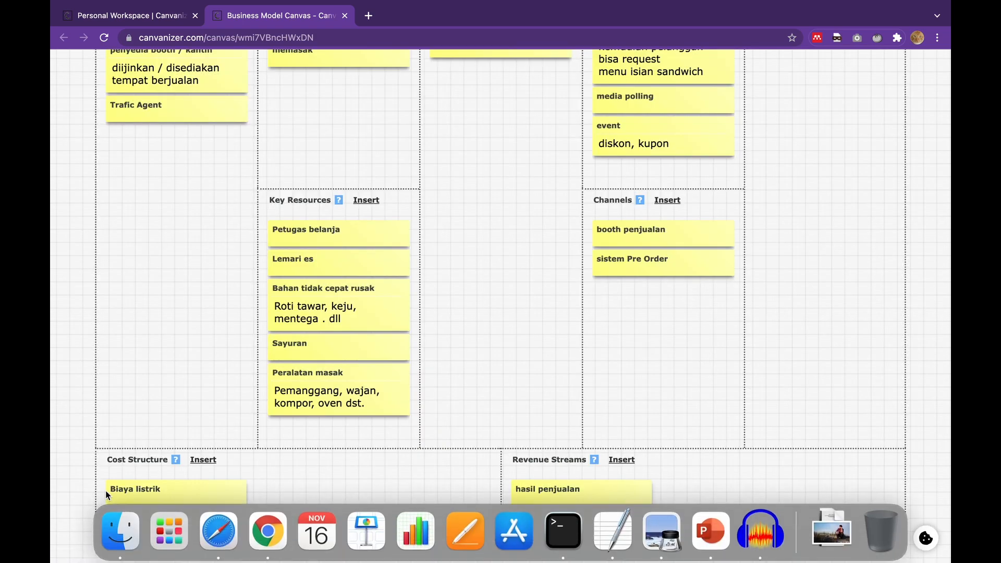
click(209, 462)
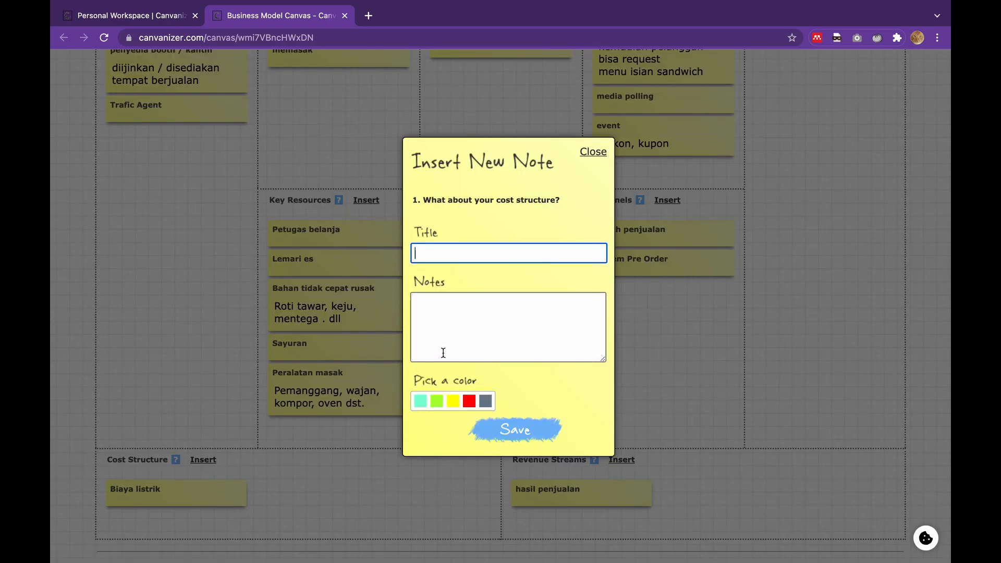
text(biaya )
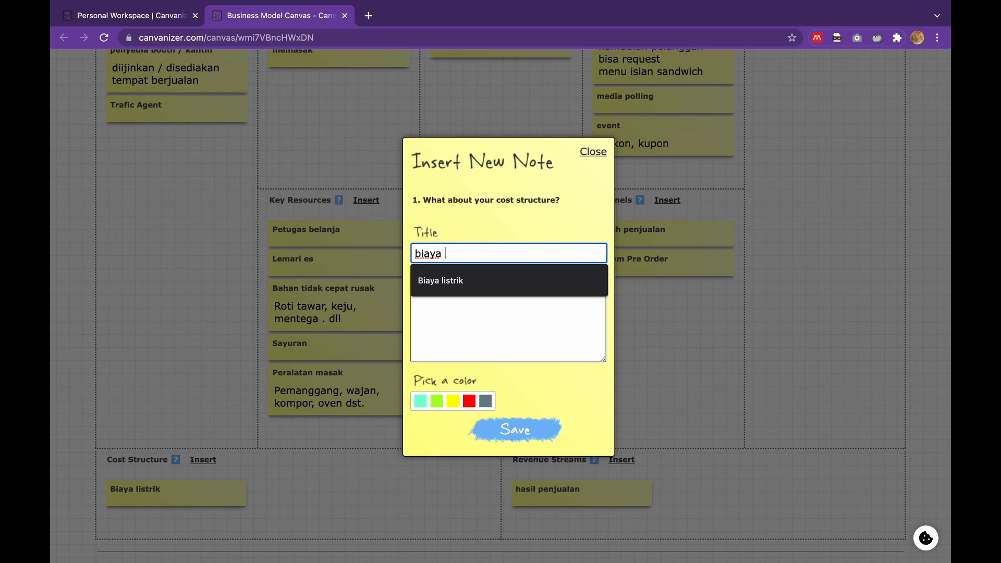
text(bahan)
key(Return)
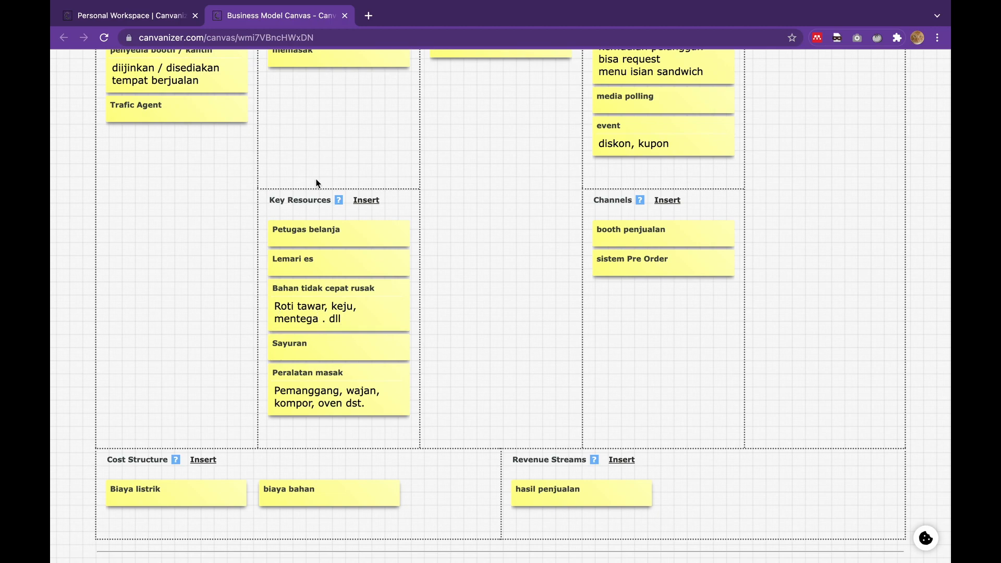
Add a Key Resources note titled "gaji karyawan" with no note text
scroll(317, 183, up, 5)
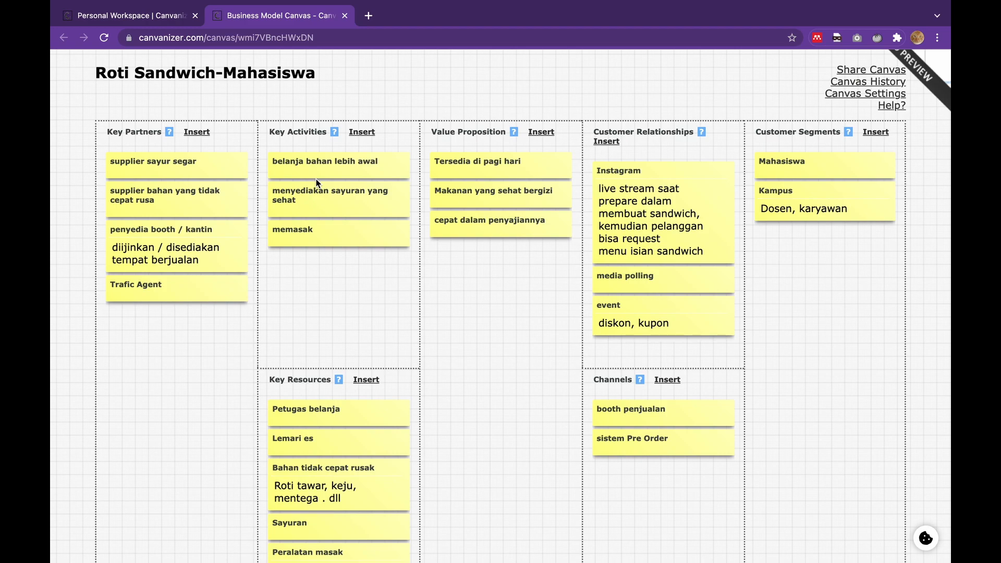
scroll(317, 183, down, 4)
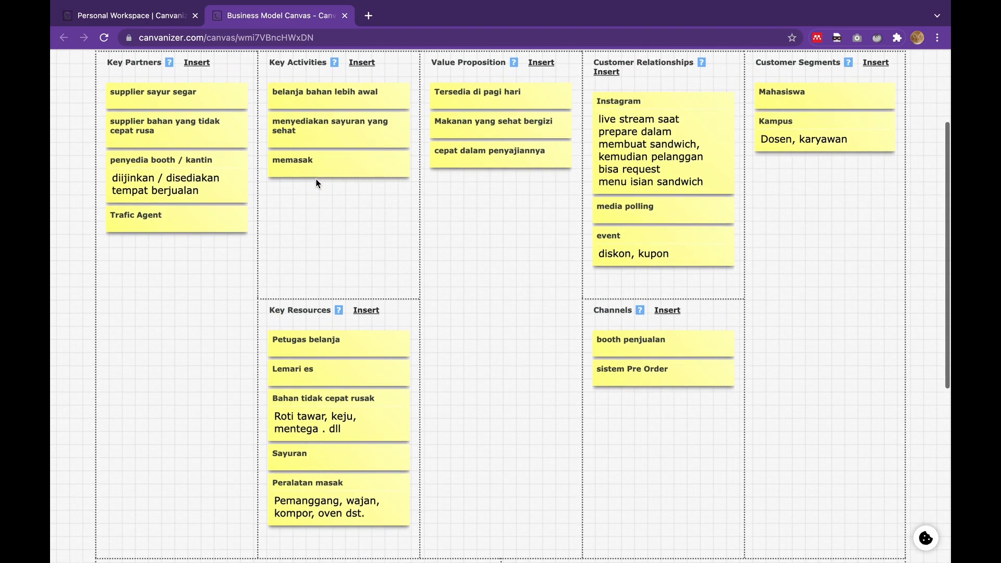
scroll(317, 183, up, 1)
scroll(317, 184, down, 3)
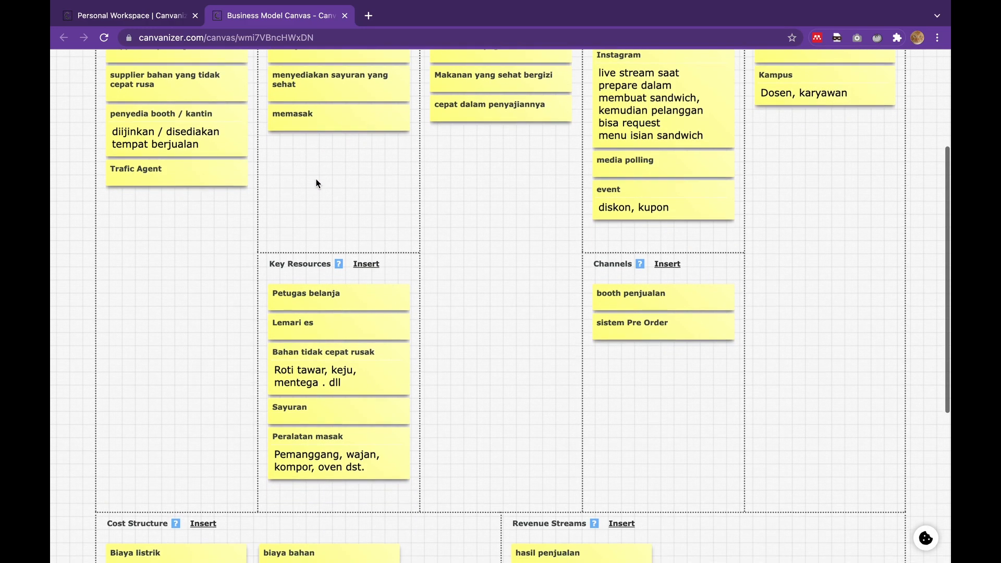
mouse_move(304, 274)
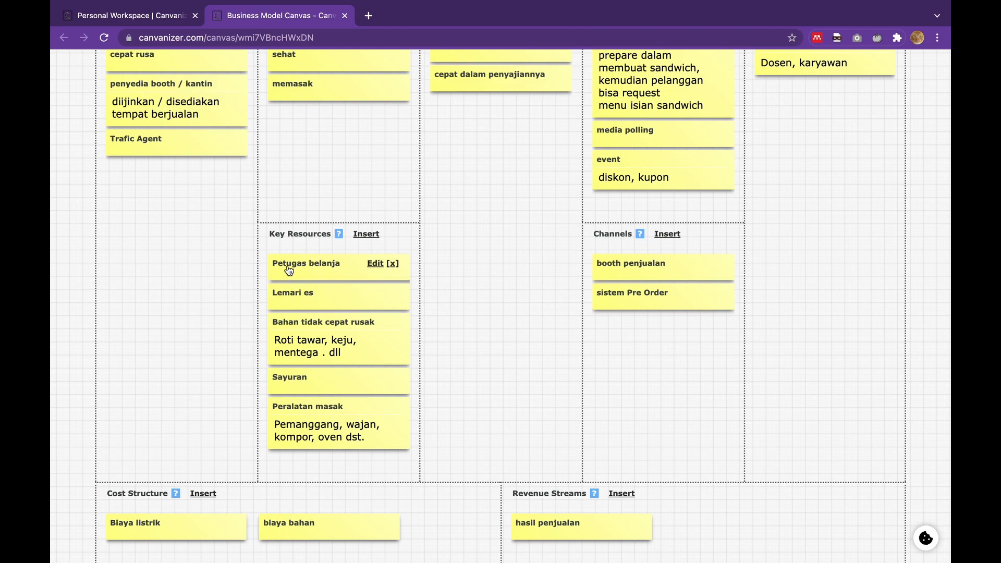
click(367, 234)
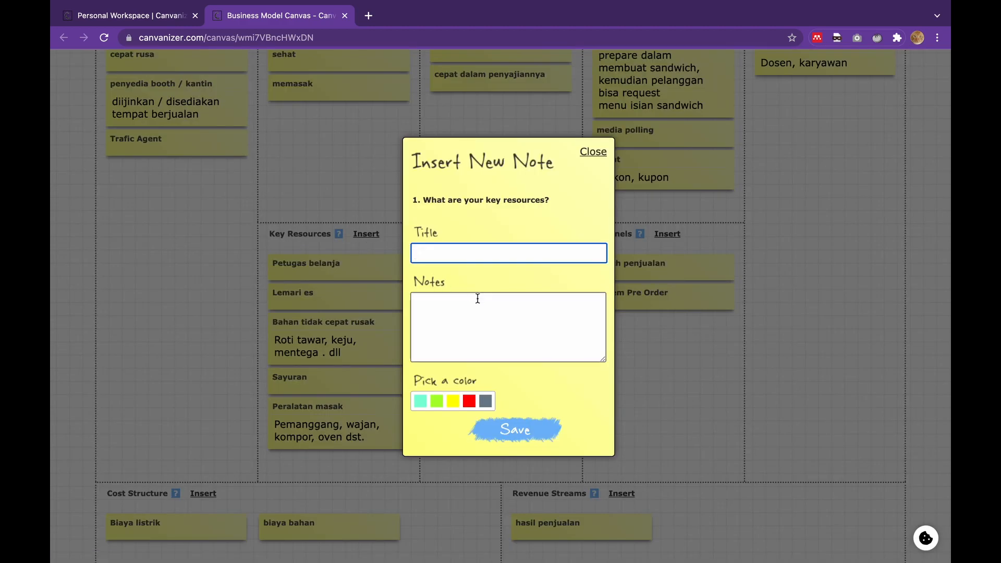
text(gaji karyawan)
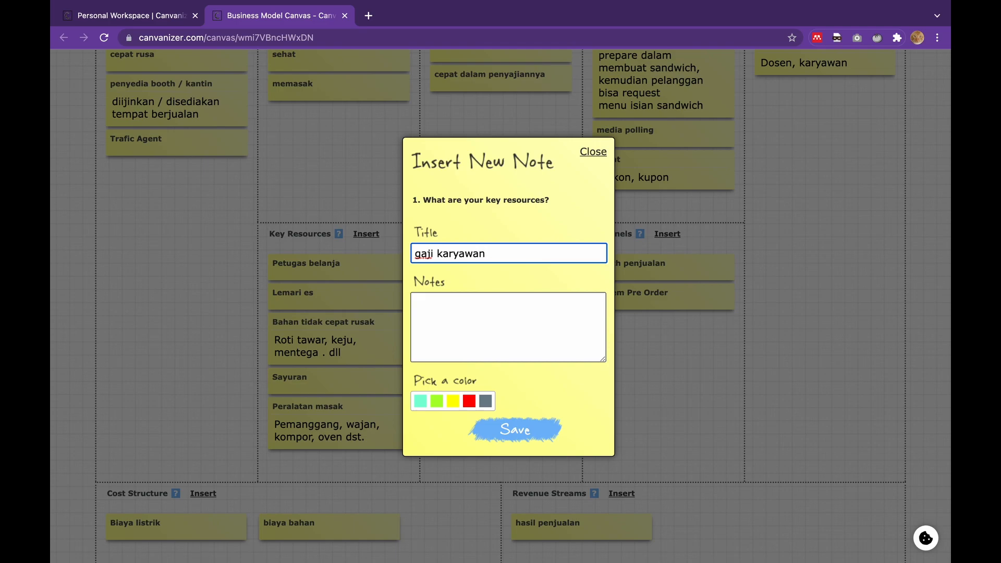
click(519, 432)
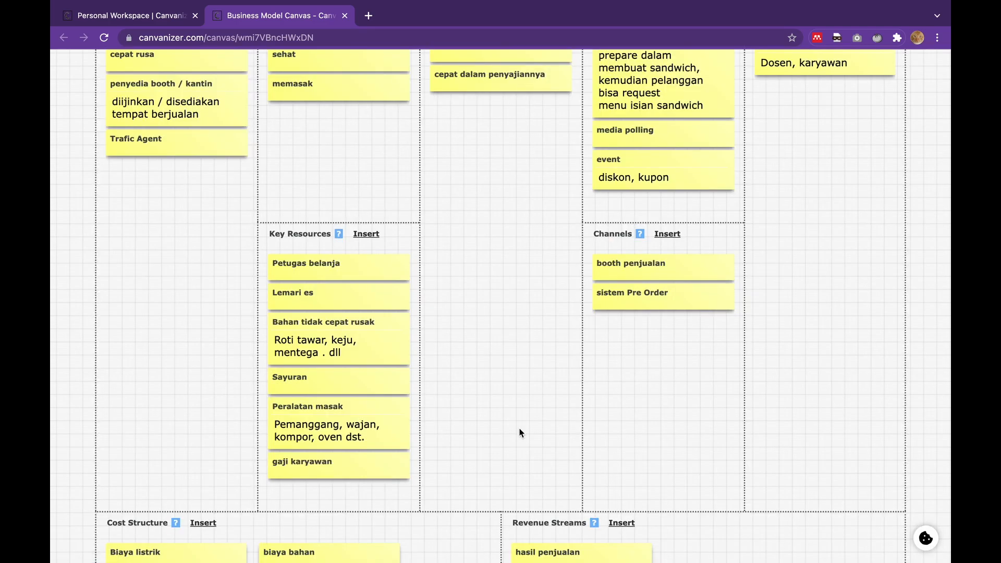
Add a Cost Structure note titled "biaya sewa booth" with no note text
scroll(484, 316, up, 3)
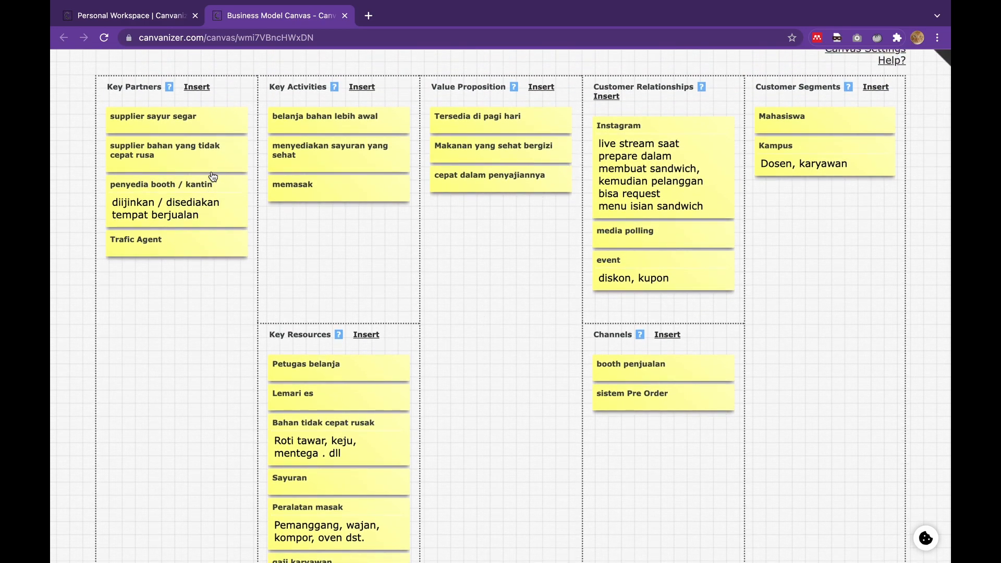
mouse_move(147, 126)
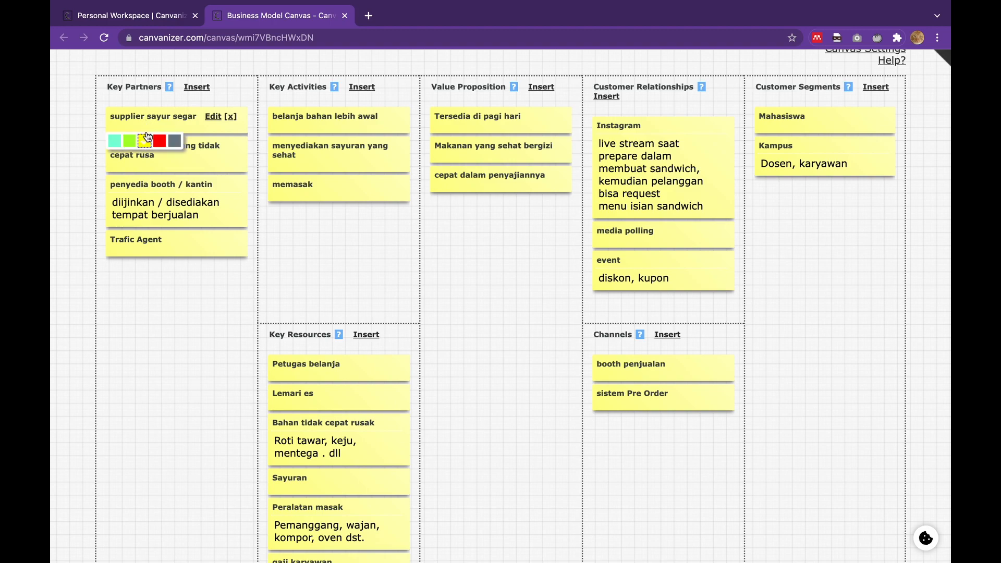
mouse_move(156, 152)
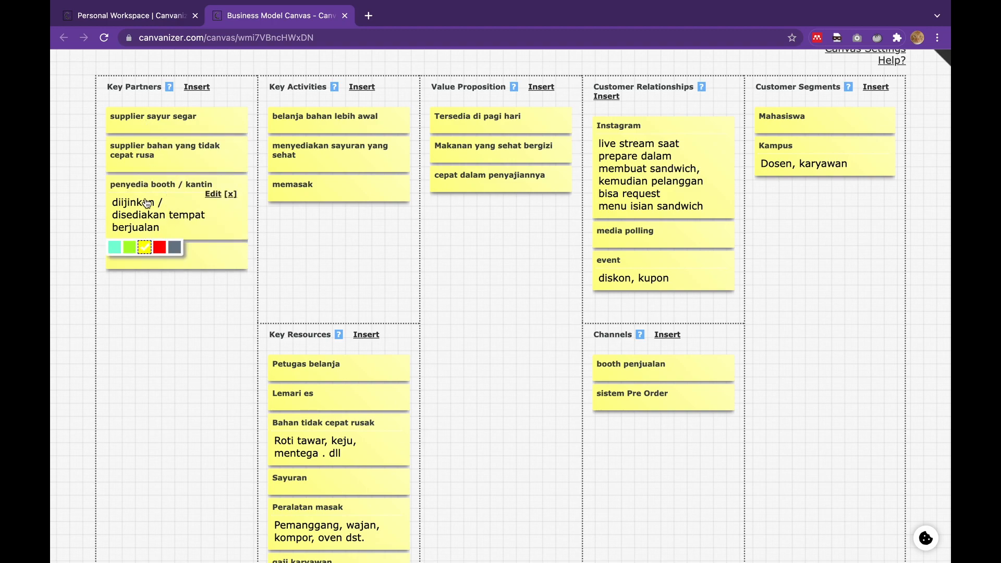
mouse_move(187, 232)
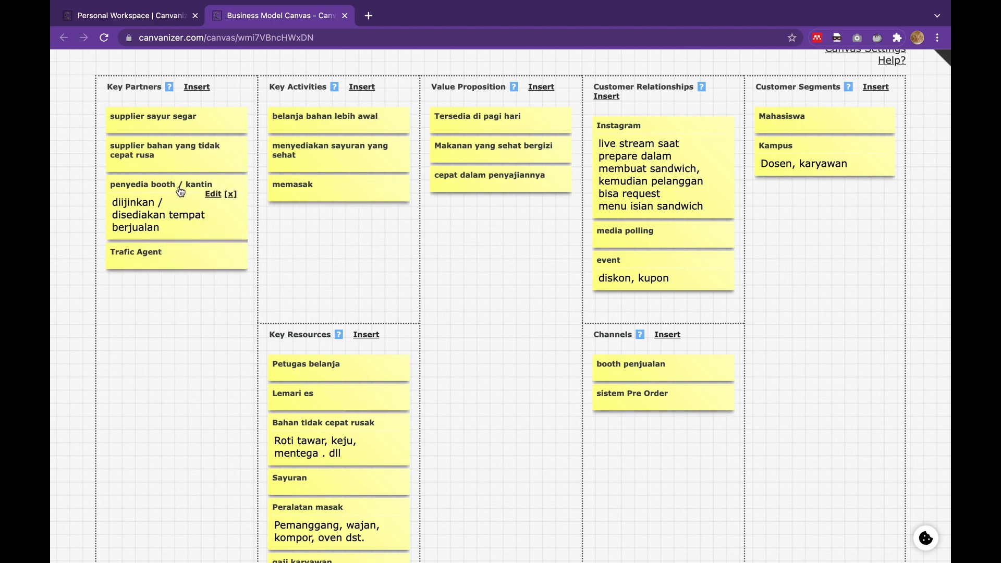
scroll(195, 263, down, 2)
scroll(195, 263, down, 6)
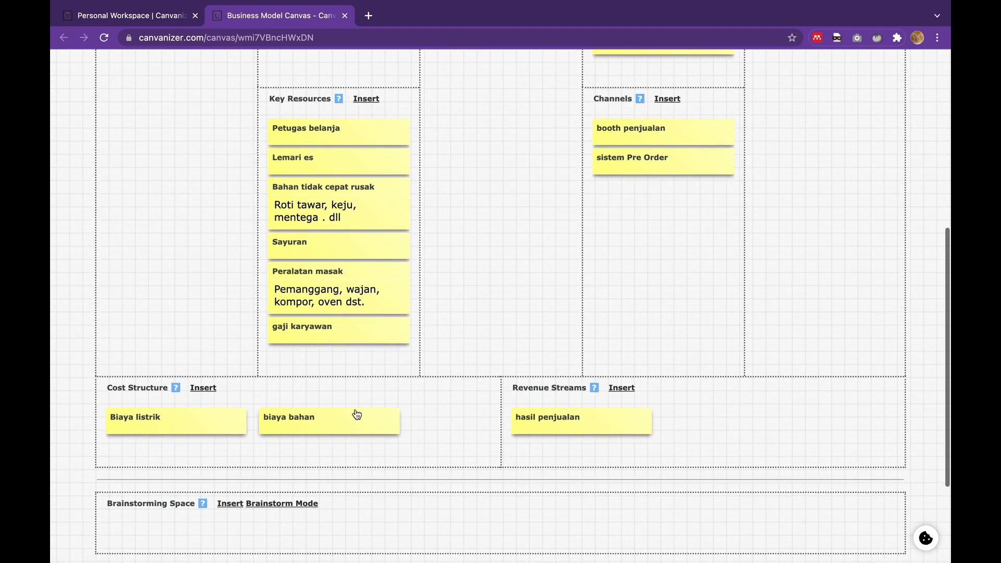
click(204, 390)
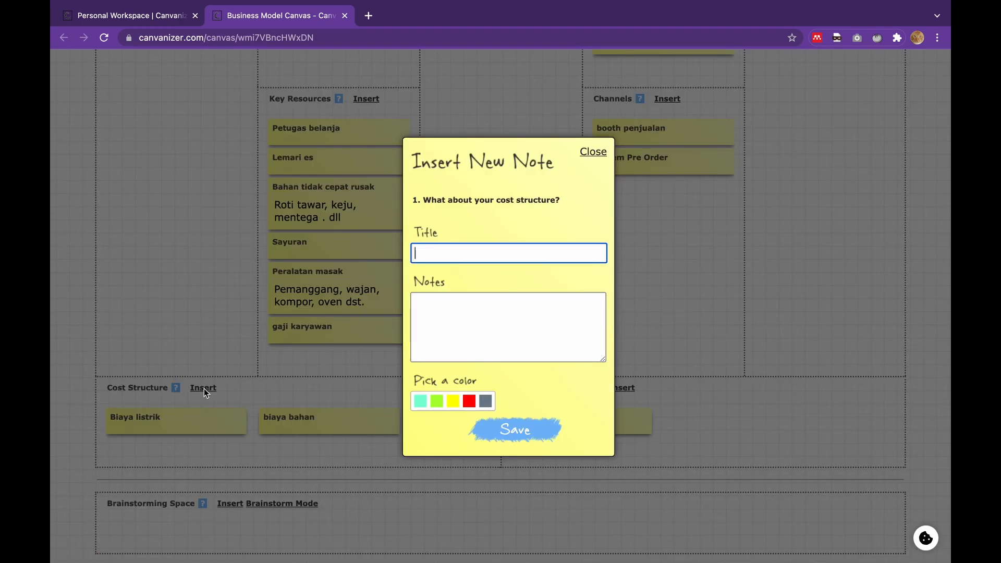
text(biaya sewa booth)
key(Return)
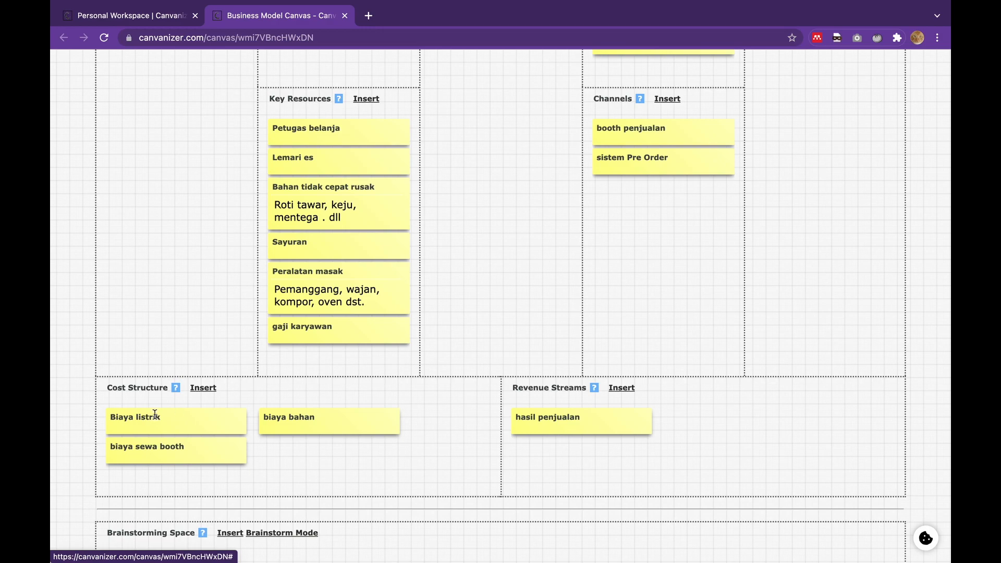
Add a Cost Structure note titled "biaya traffic agent" with no note text
mouse_move(213, 462)
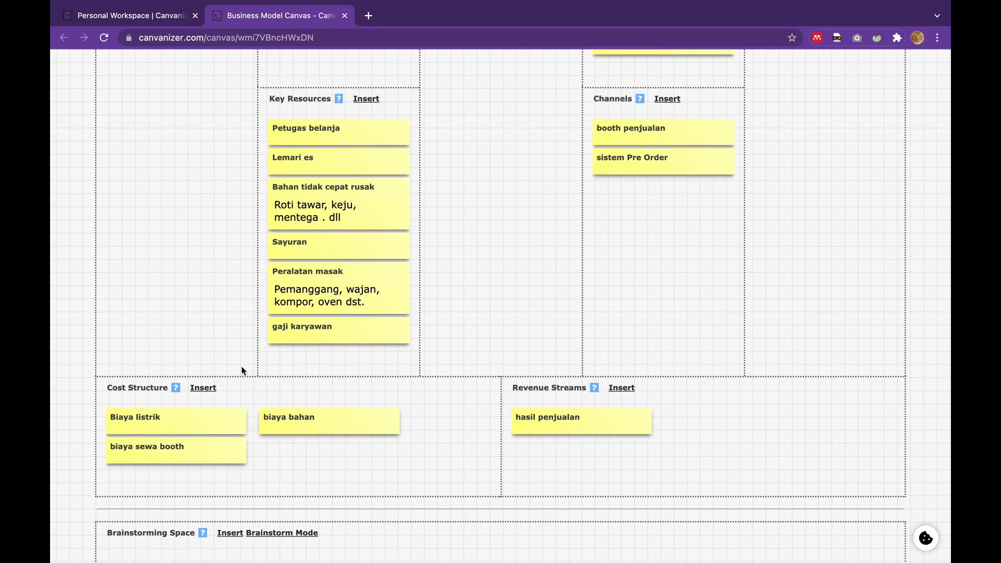
scroll(218, 343, up, 5)
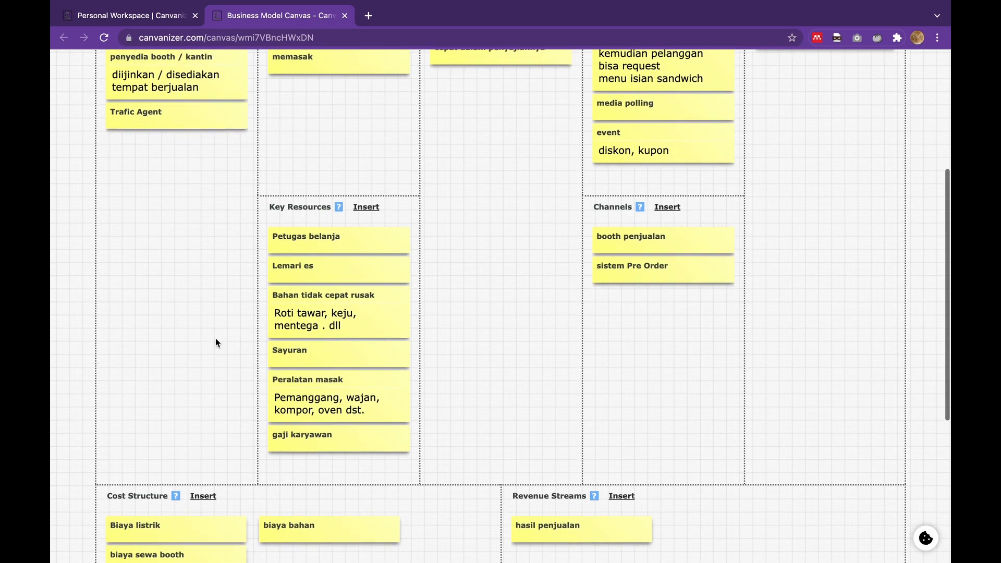
scroll(218, 343, up, 1)
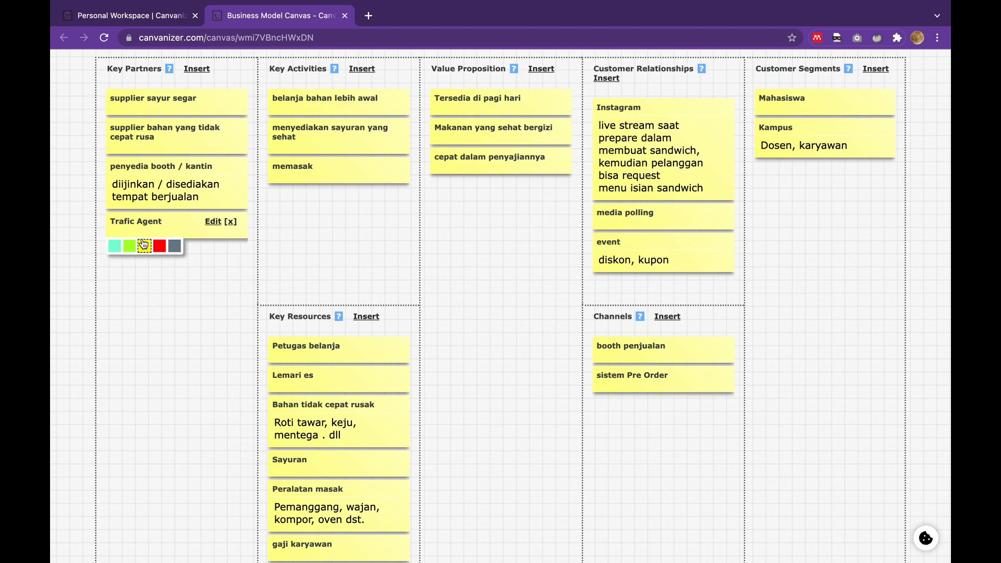
scroll(183, 256, down, 5)
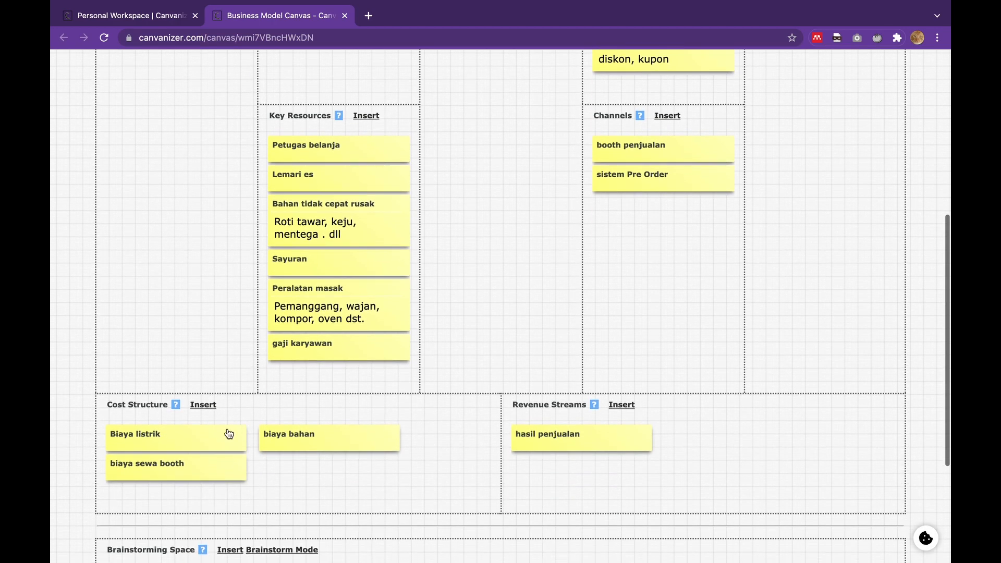
click(203, 406)
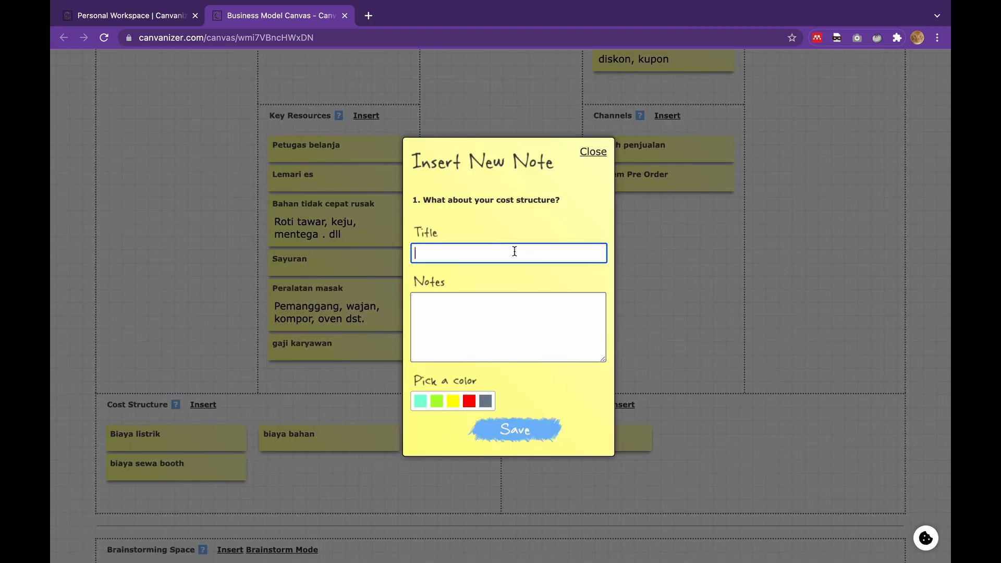
text(biaya )
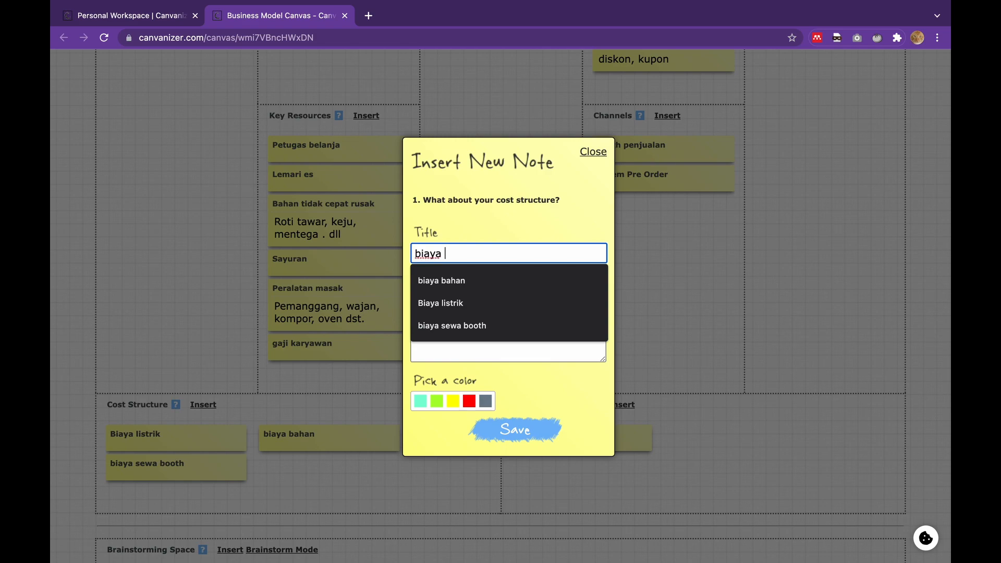
text(tra)
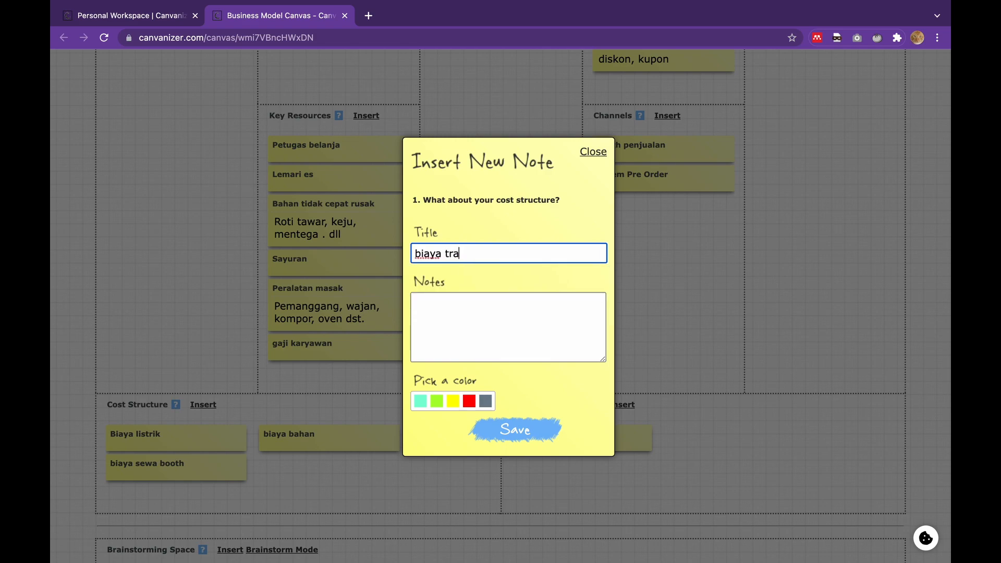
text(ffic agent)
key(Return)
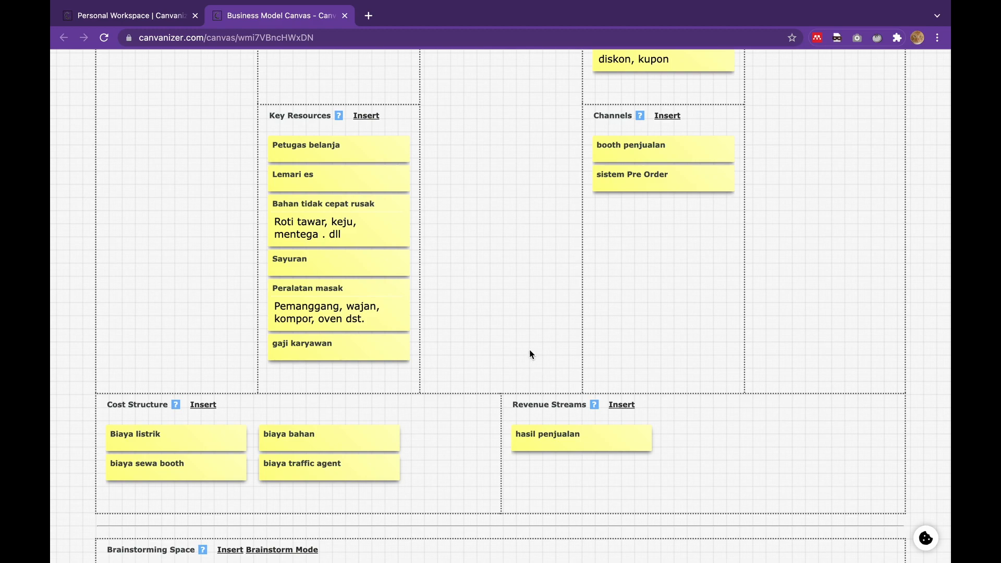
Review the notes in all sections of the canvas, from Key Partners and Customer Segments down to Cost Structure and Revenue Streams
scroll(531, 272, up, 1)
scroll(531, 272, up, 5)
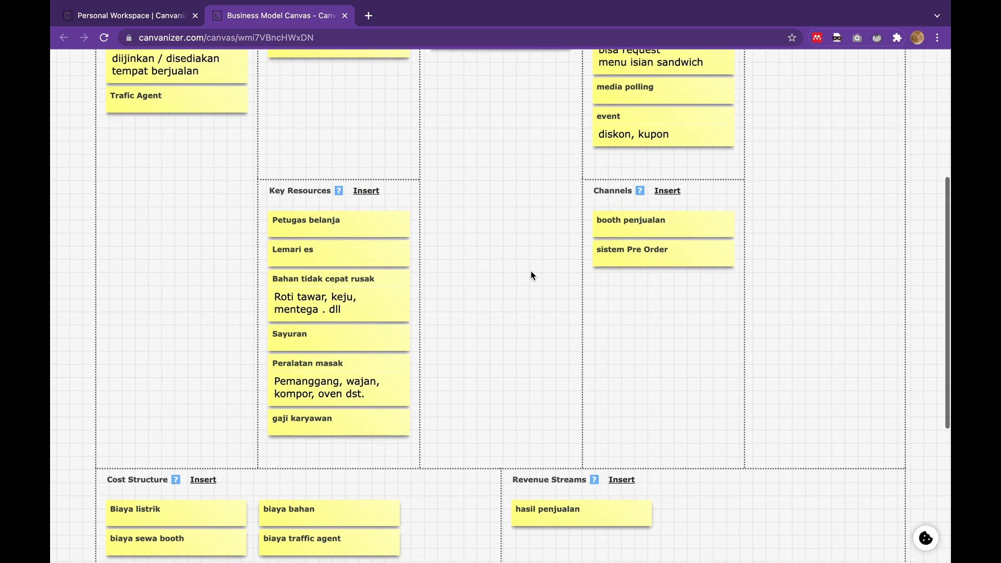
scroll(531, 284, up, 3)
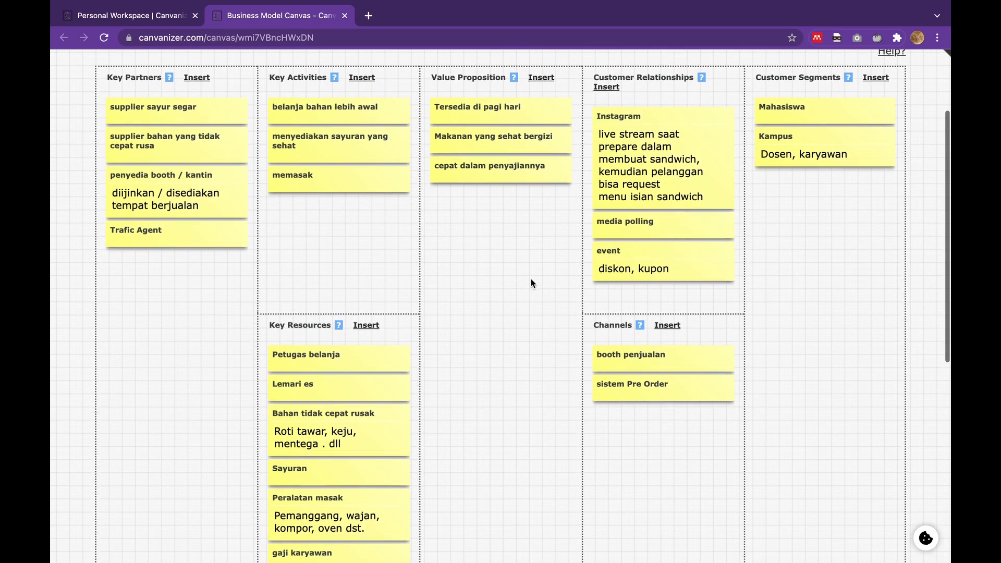
scroll(530, 283, up, 2)
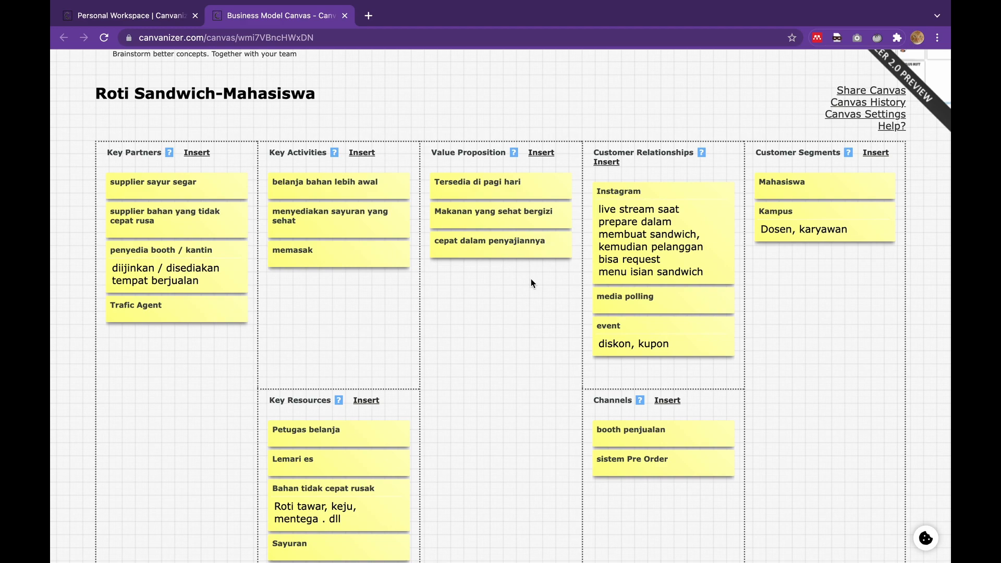
scroll(531, 281, down, 5)
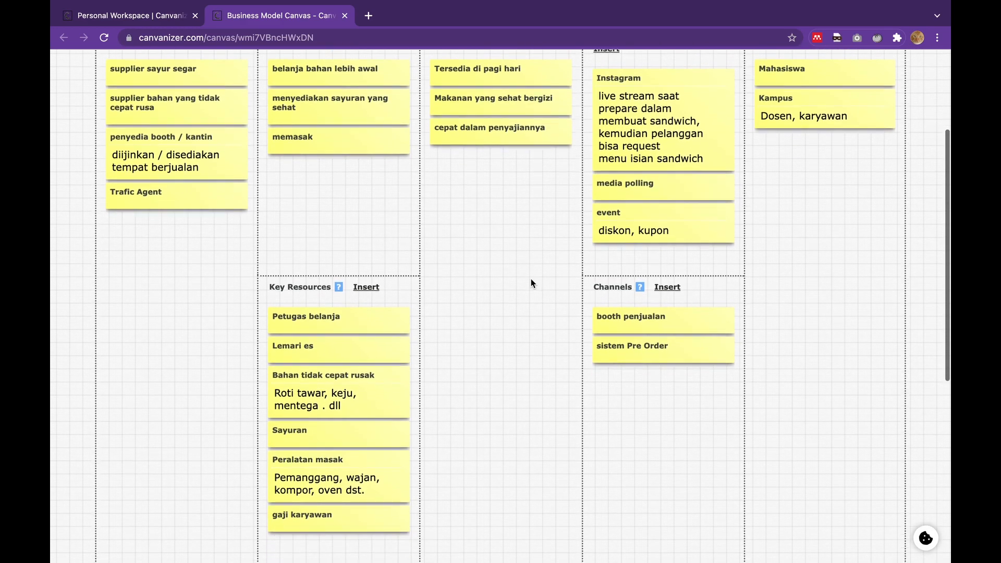
scroll(531, 281, down, 4)
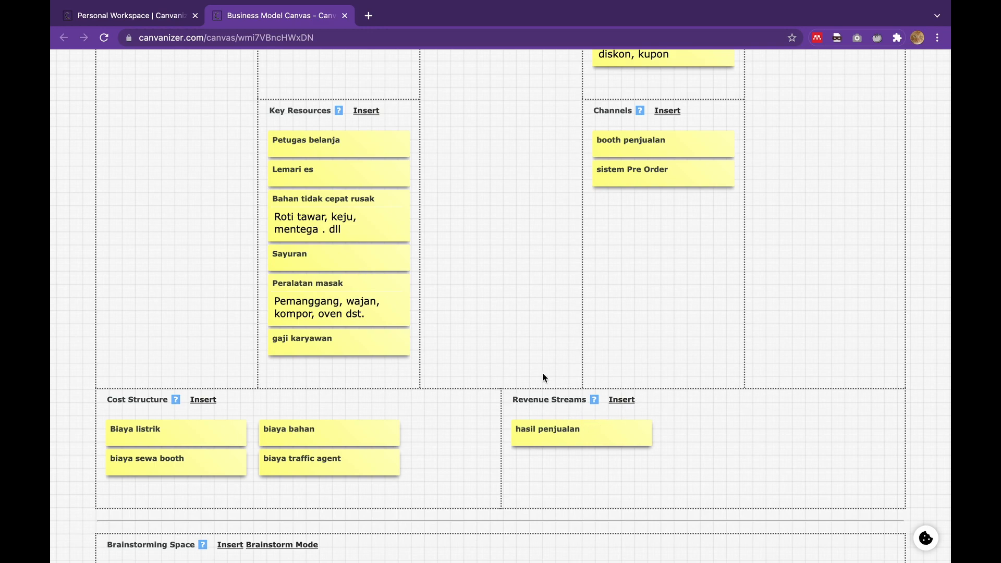
mouse_move(525, 449)
scroll(453, 366, up, 3)
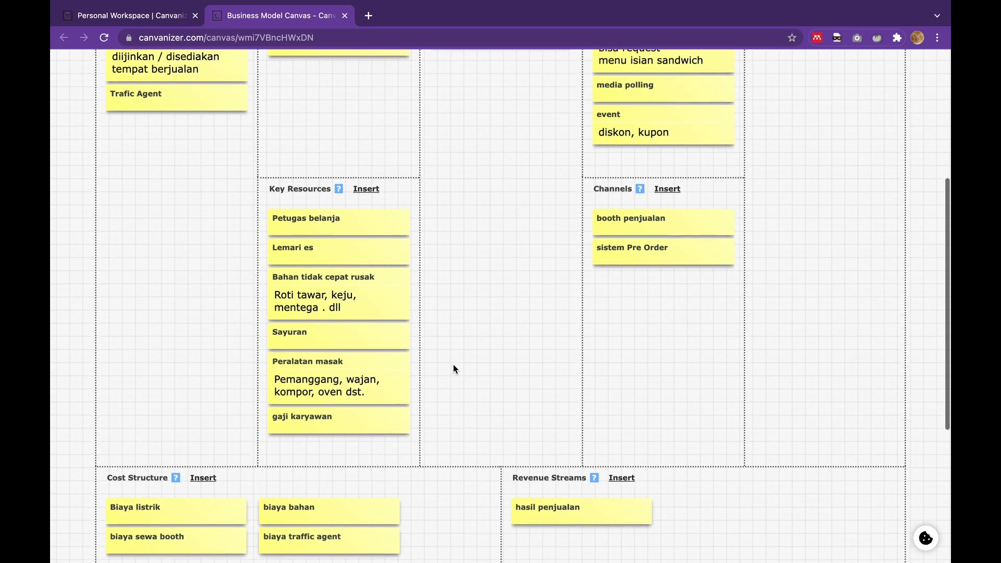
scroll(455, 388, up, 3)
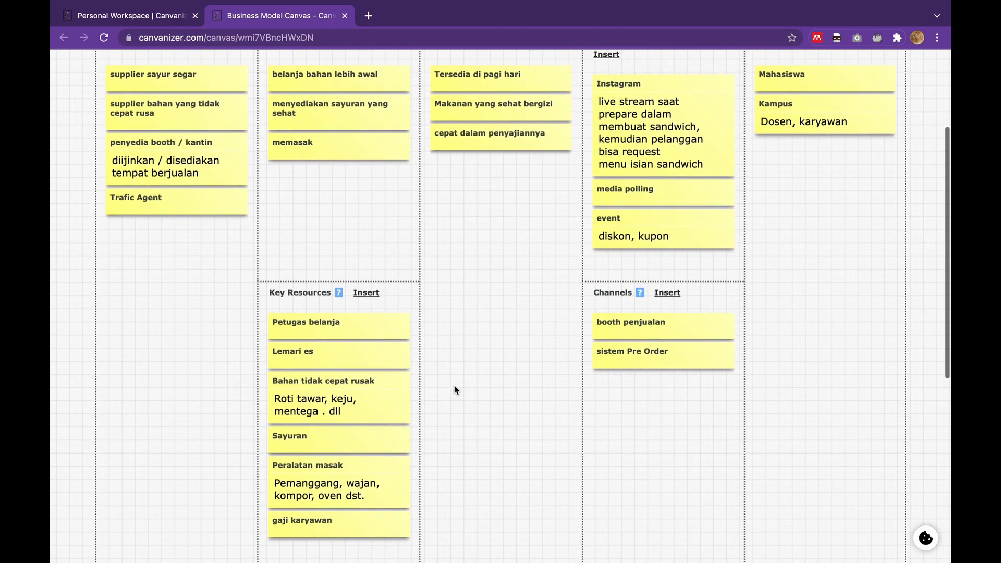
scroll(454, 389, up, 1)
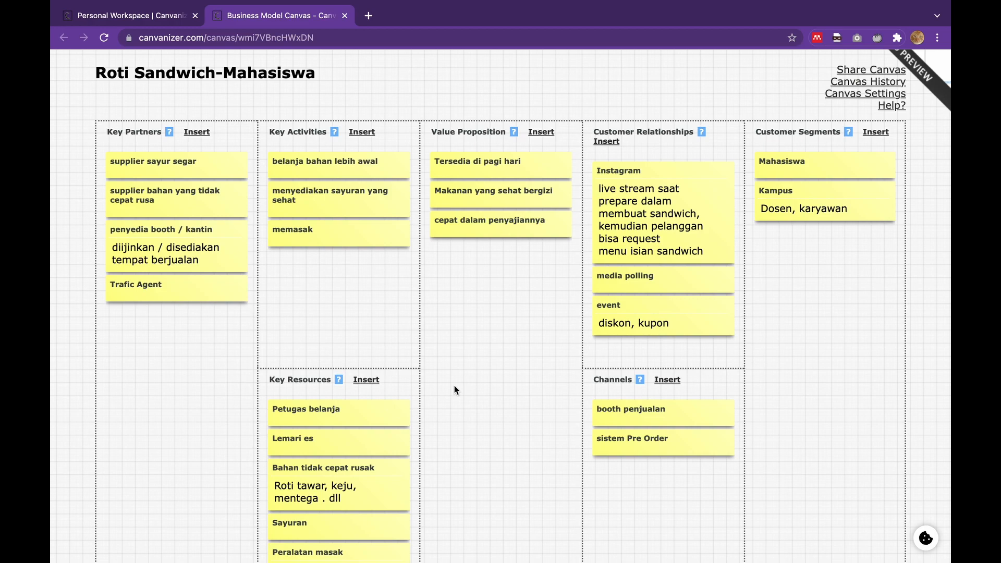
scroll(455, 389, up, 3)
scroll(455, 389, down, 2)
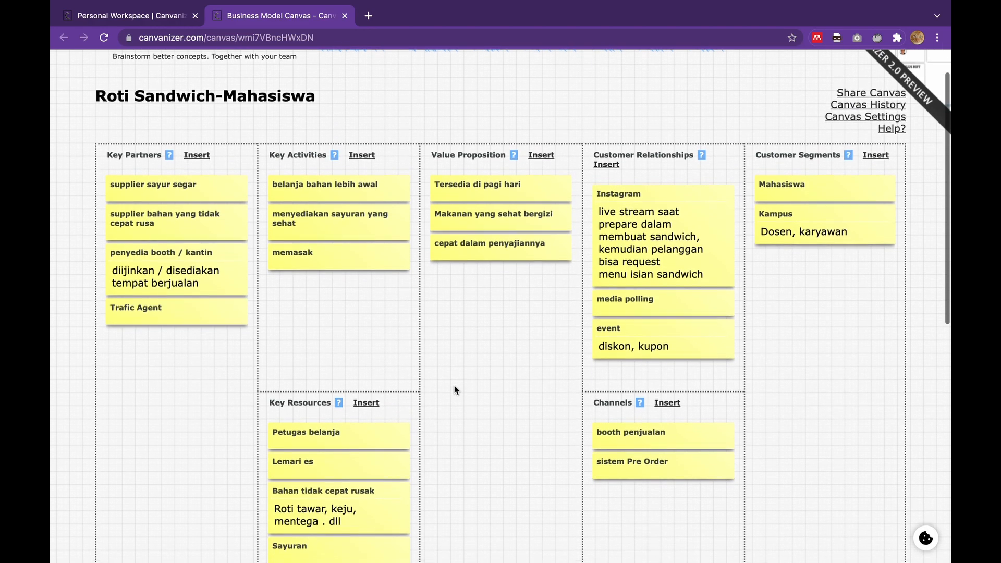
scroll(454, 389, down, 1)
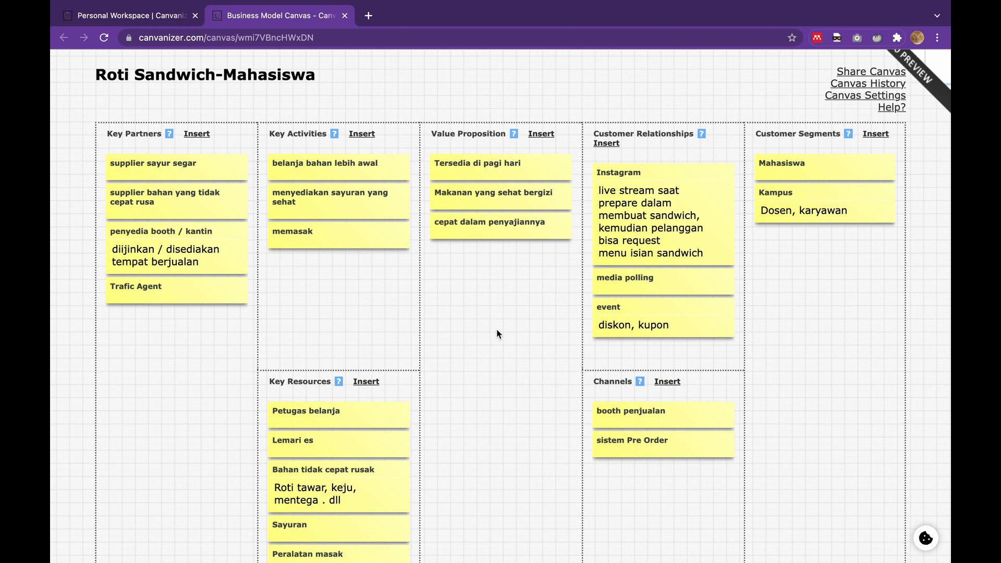
scroll(497, 330, down, 8)
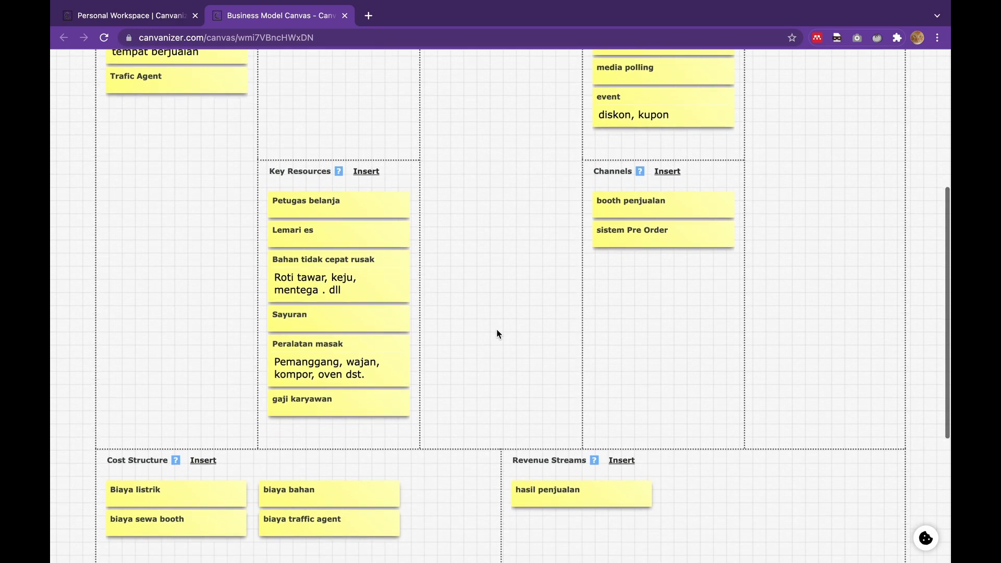
Open the sharing options for the Roti Sandwich-Mahasiswa canvas
scroll(497, 331, up, 1)
scroll(497, 333, up, 9)
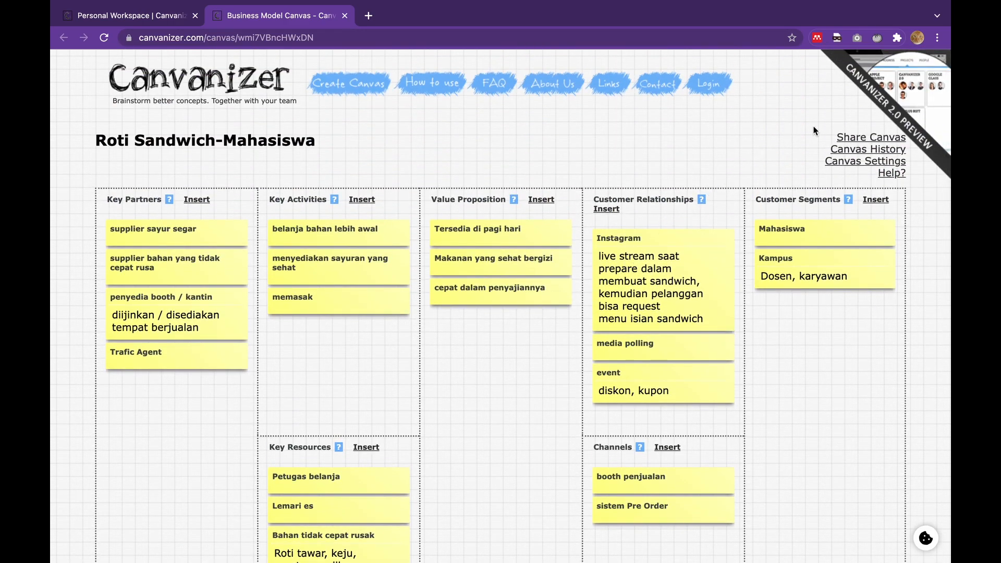
click(859, 137)
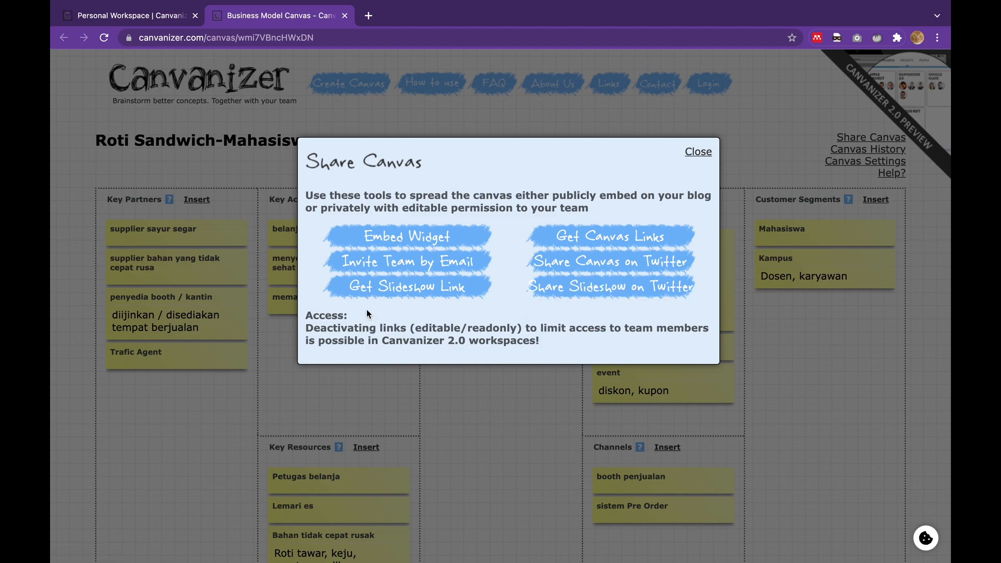
Get the canvas links and copy the read-only version's link
click(589, 235)
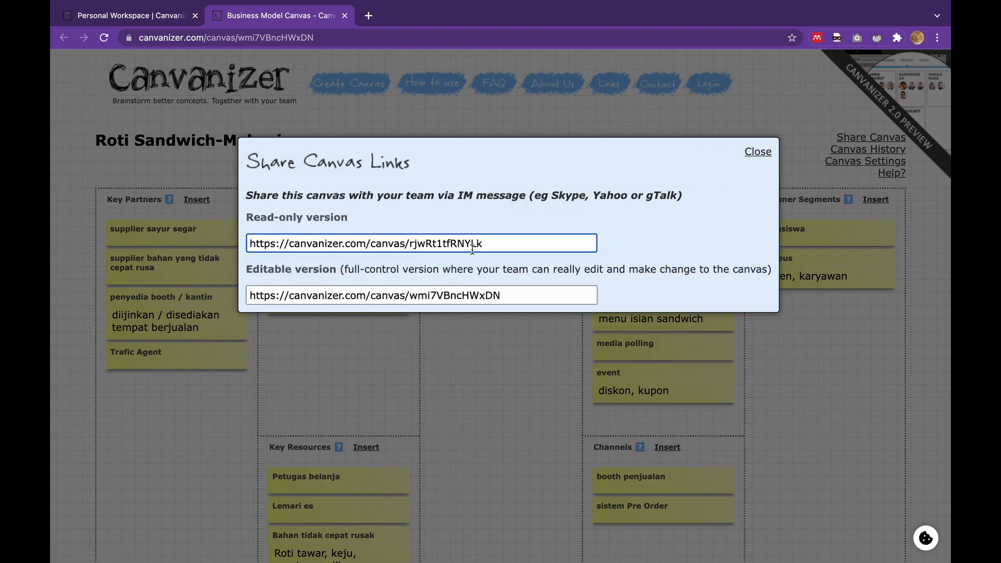
click(492, 243)
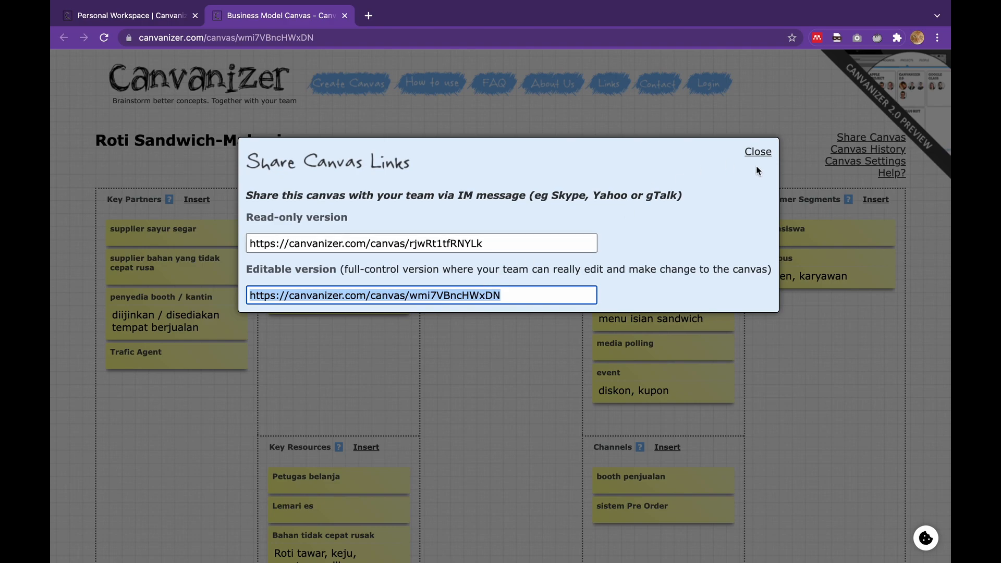
click(391, 244)
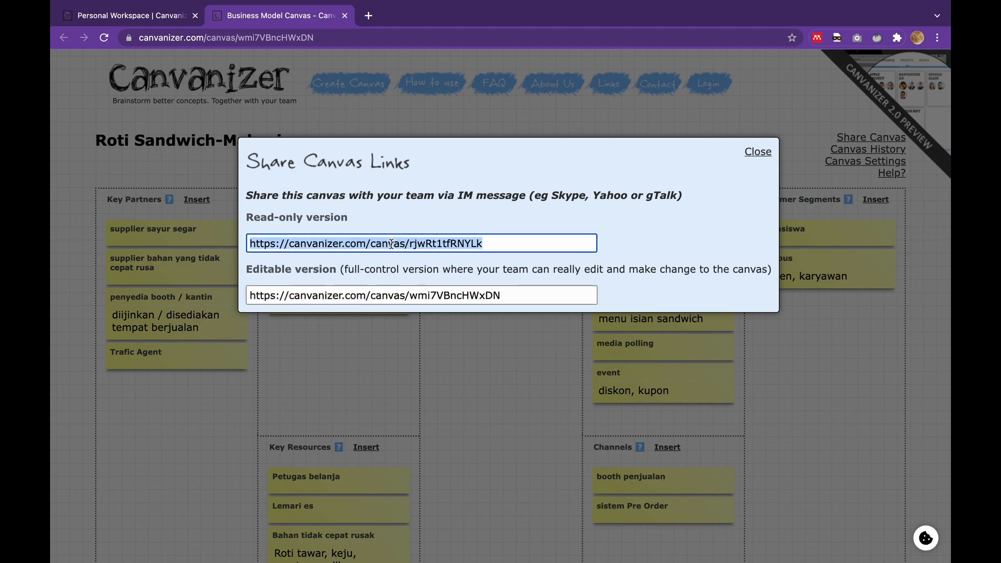
right_click(391, 244)
click(431, 274)
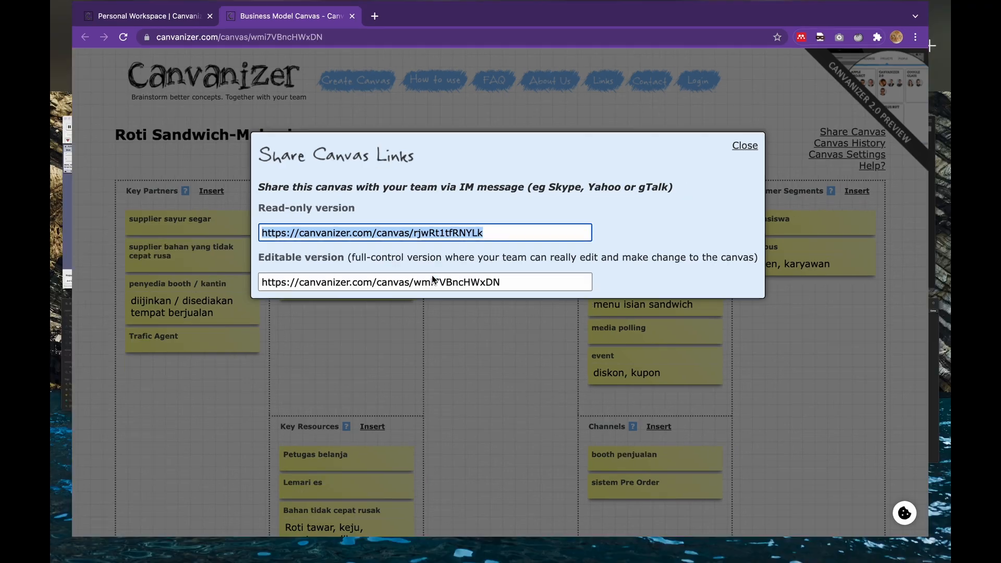
Switch to Safari and load the copied read-only canvas link in the blank page
key(ctrl+Up)
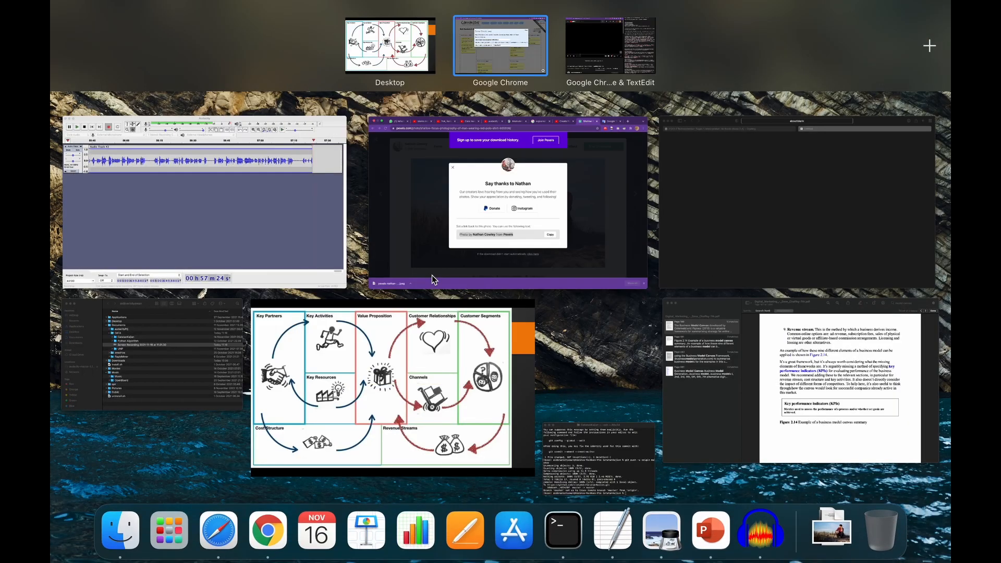
click(220, 514)
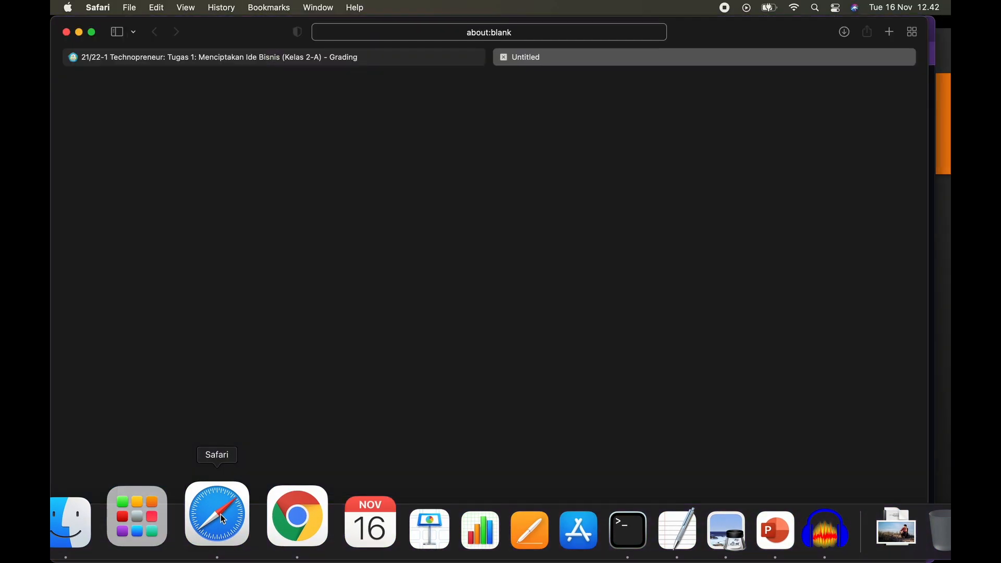
click(557, 35)
right_click(555, 33)
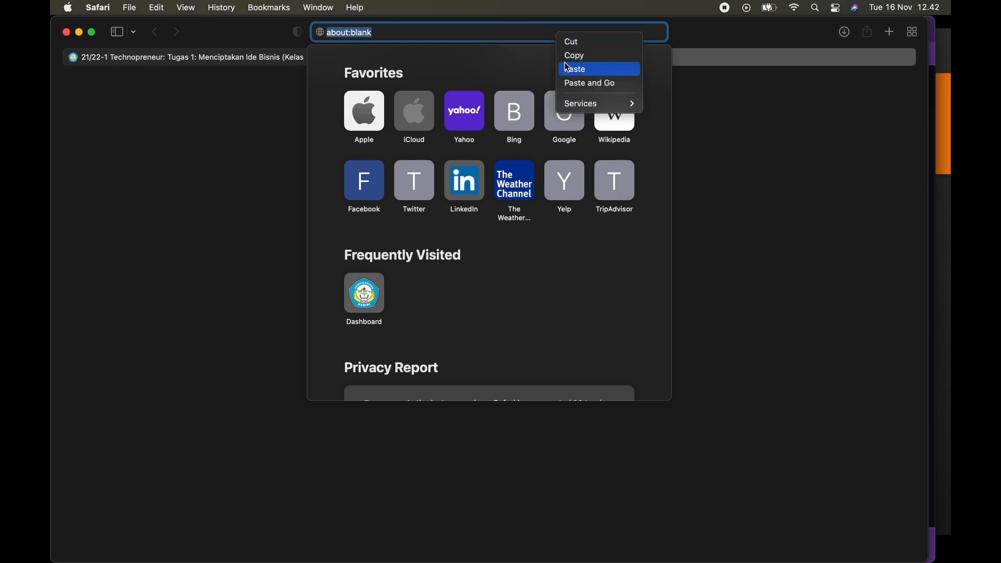
click(584, 83)
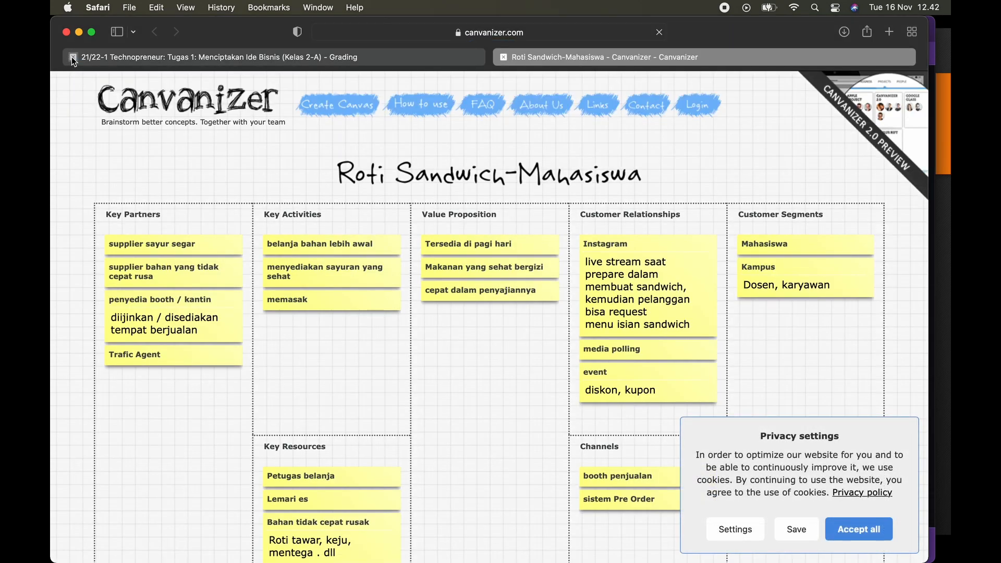
Close the Technopreneur assignment grading page and look over the read-only Roti Sandwich-Mahasiswa canvas
click(73, 57)
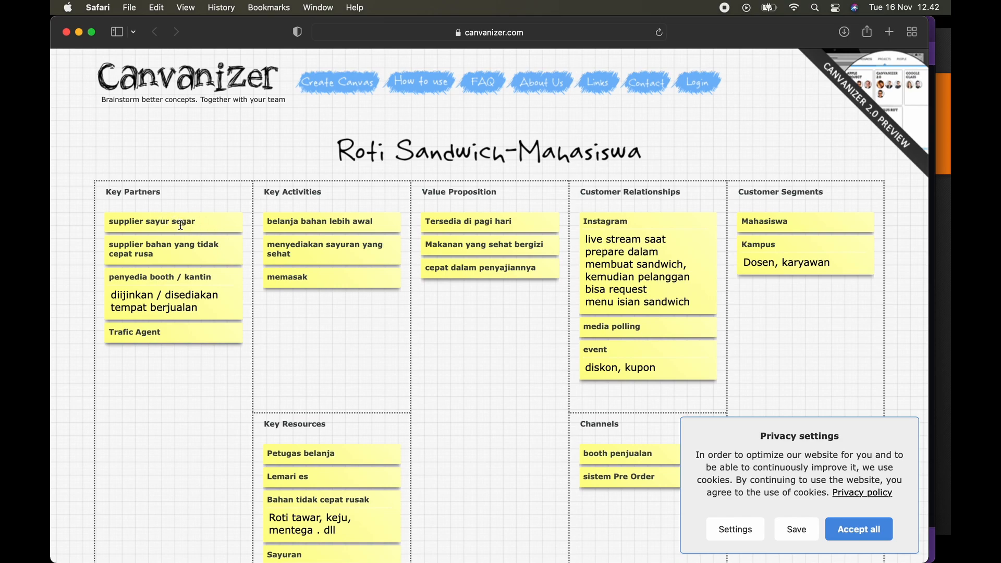
scroll(178, 227, down, 5)
scroll(181, 229, up, 5)
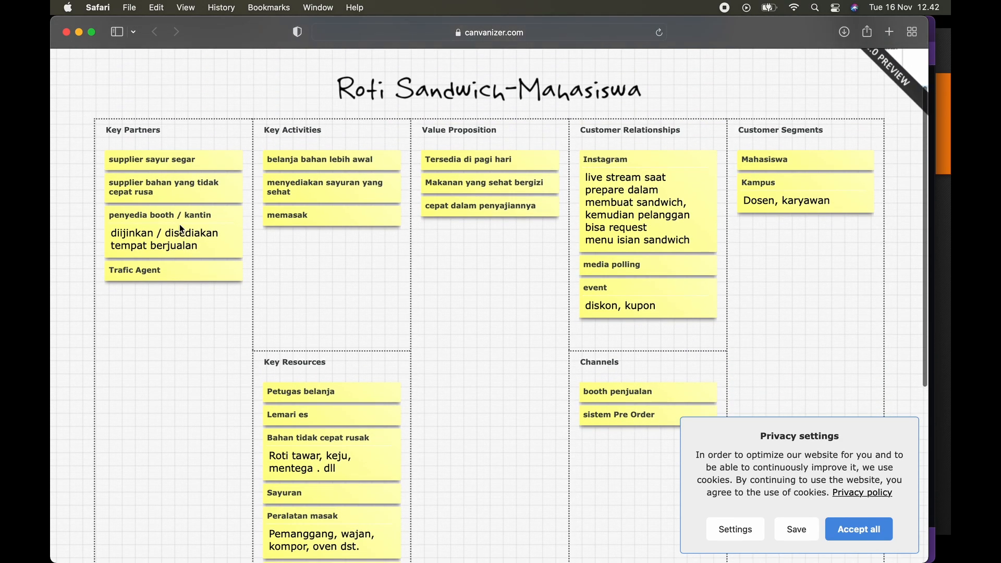